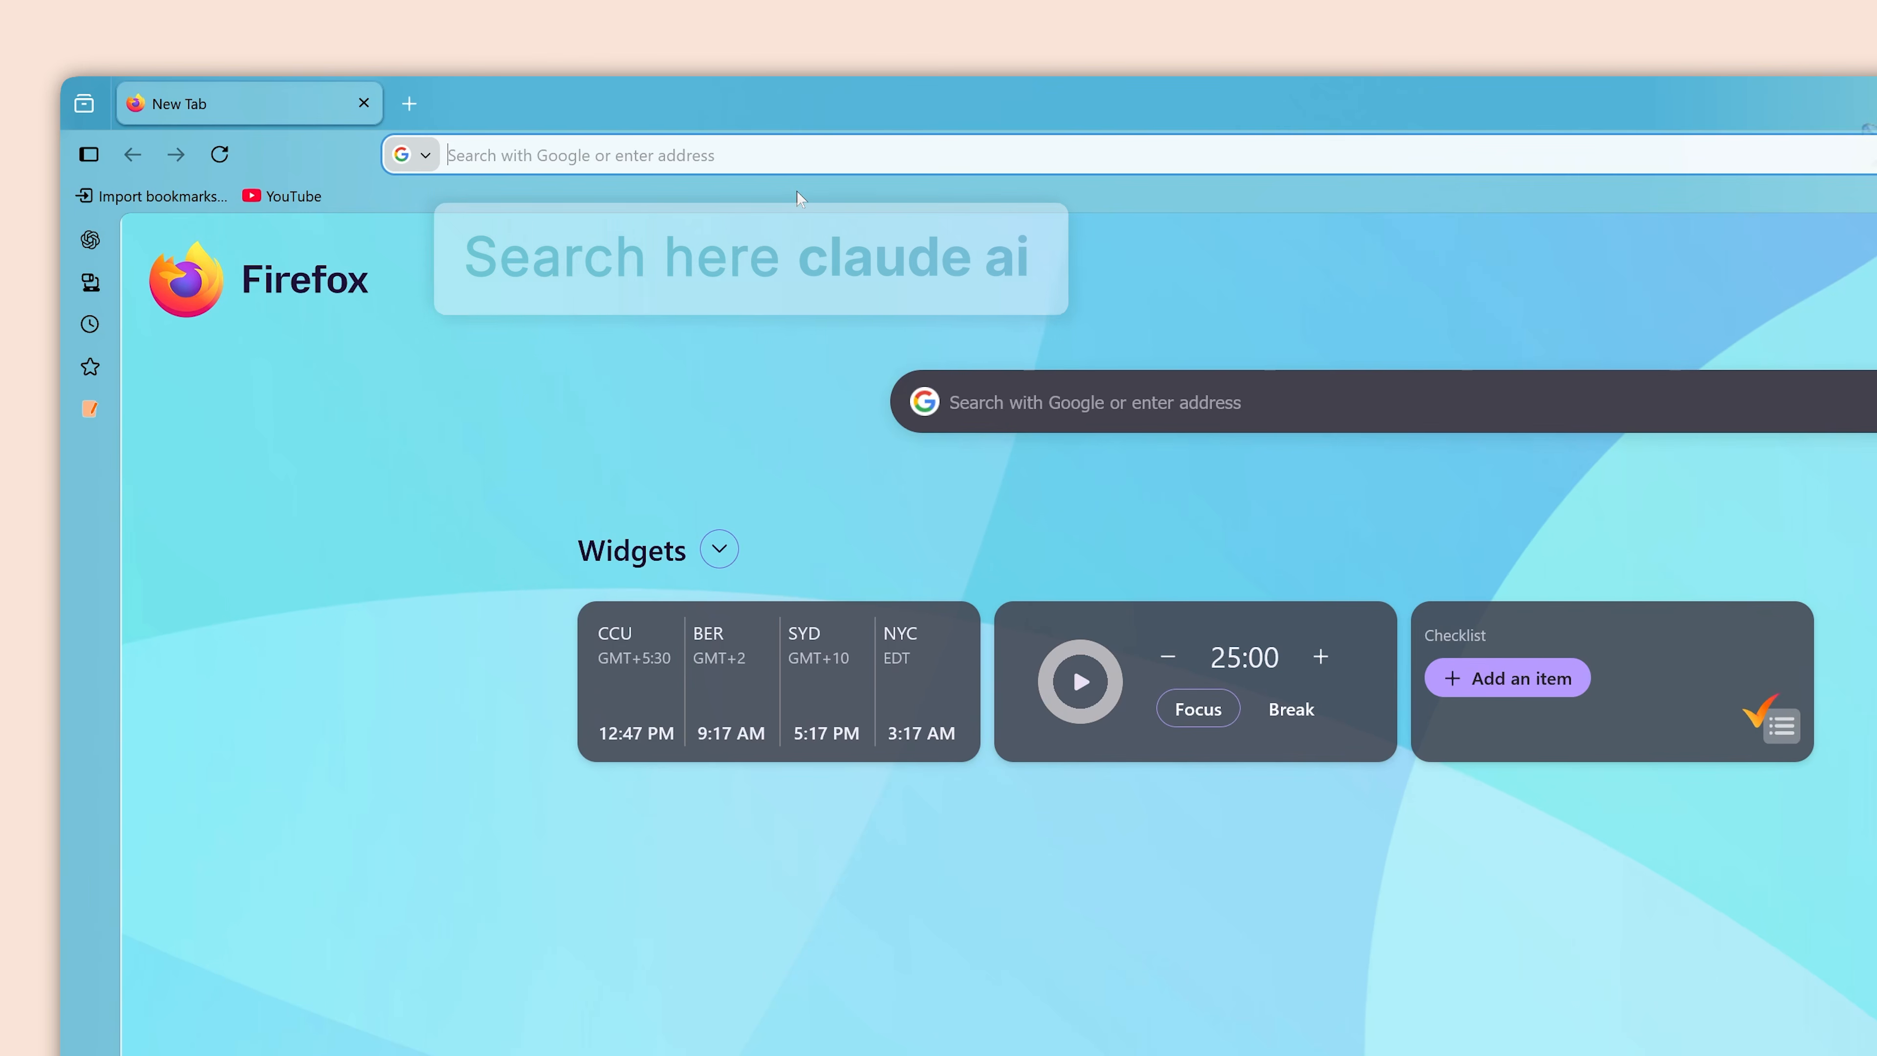
Step: Go to claude.ai and download the Claude desktop app for Windows from its downloads page
text(claude.ai/)
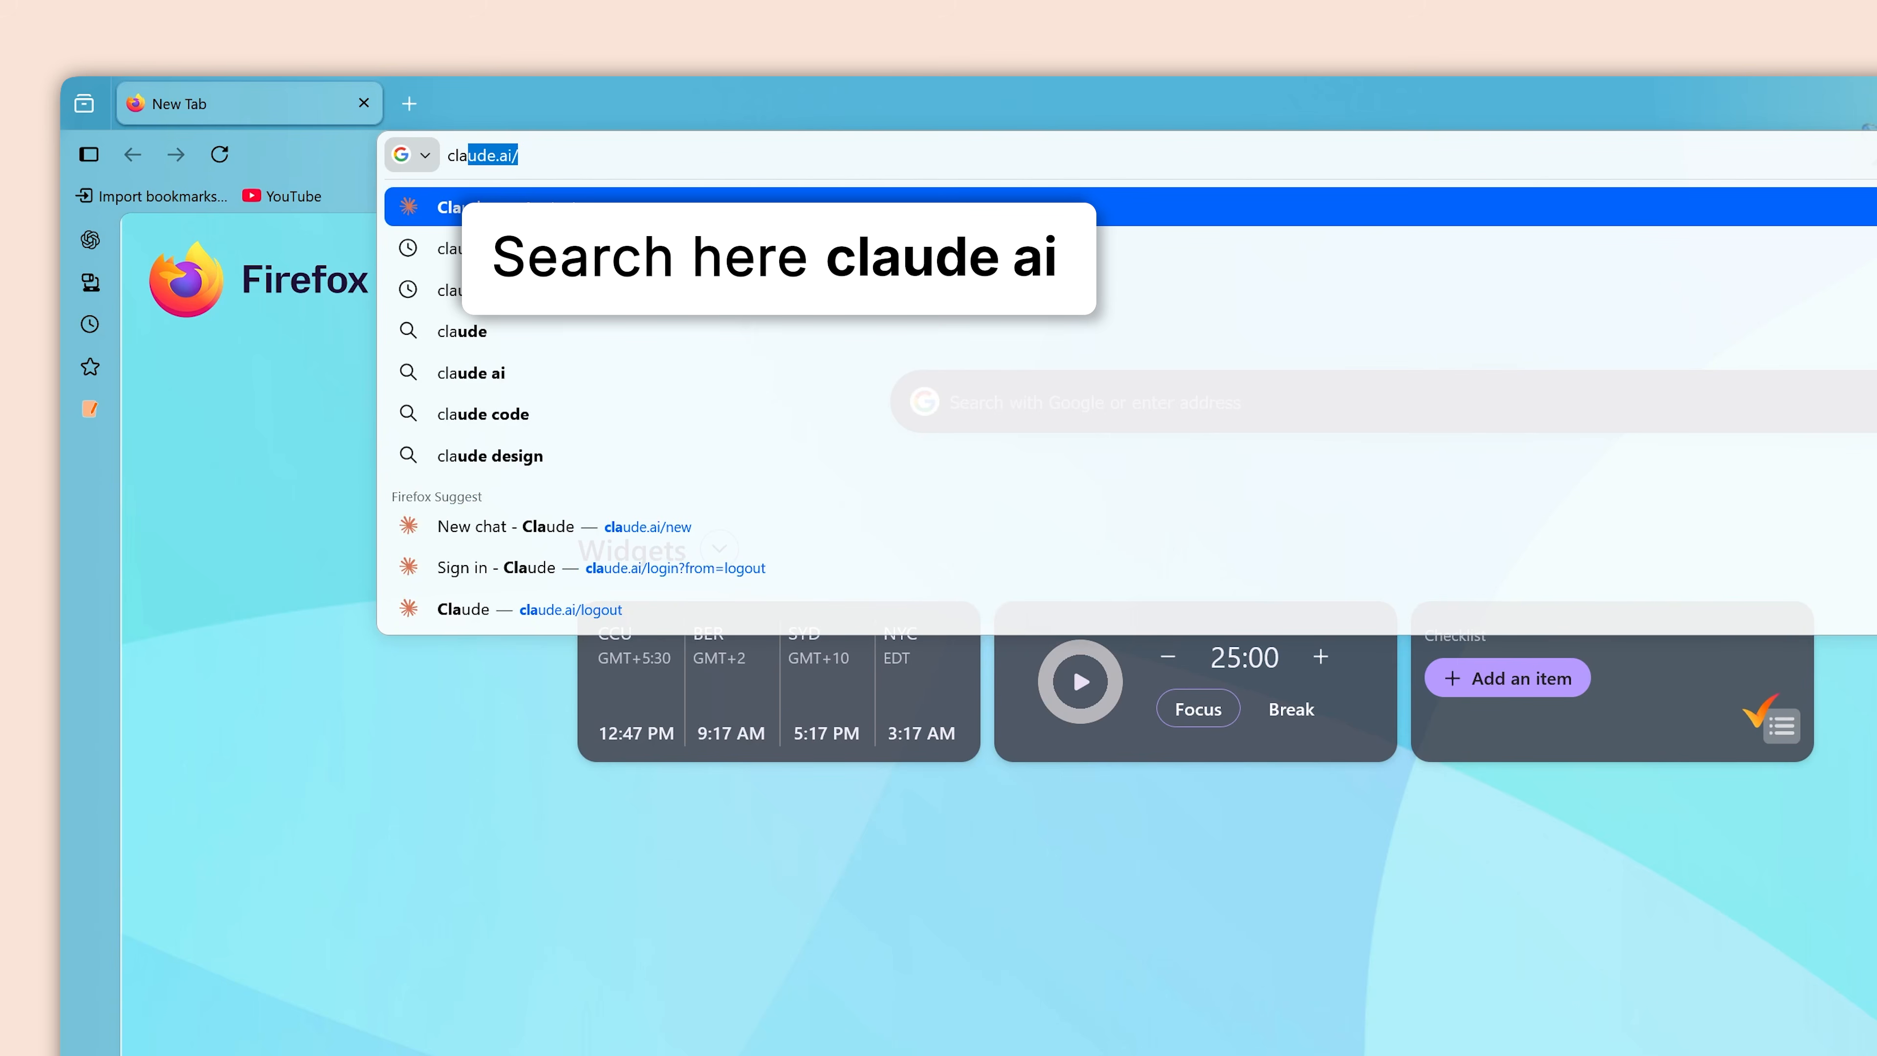
key(Return)
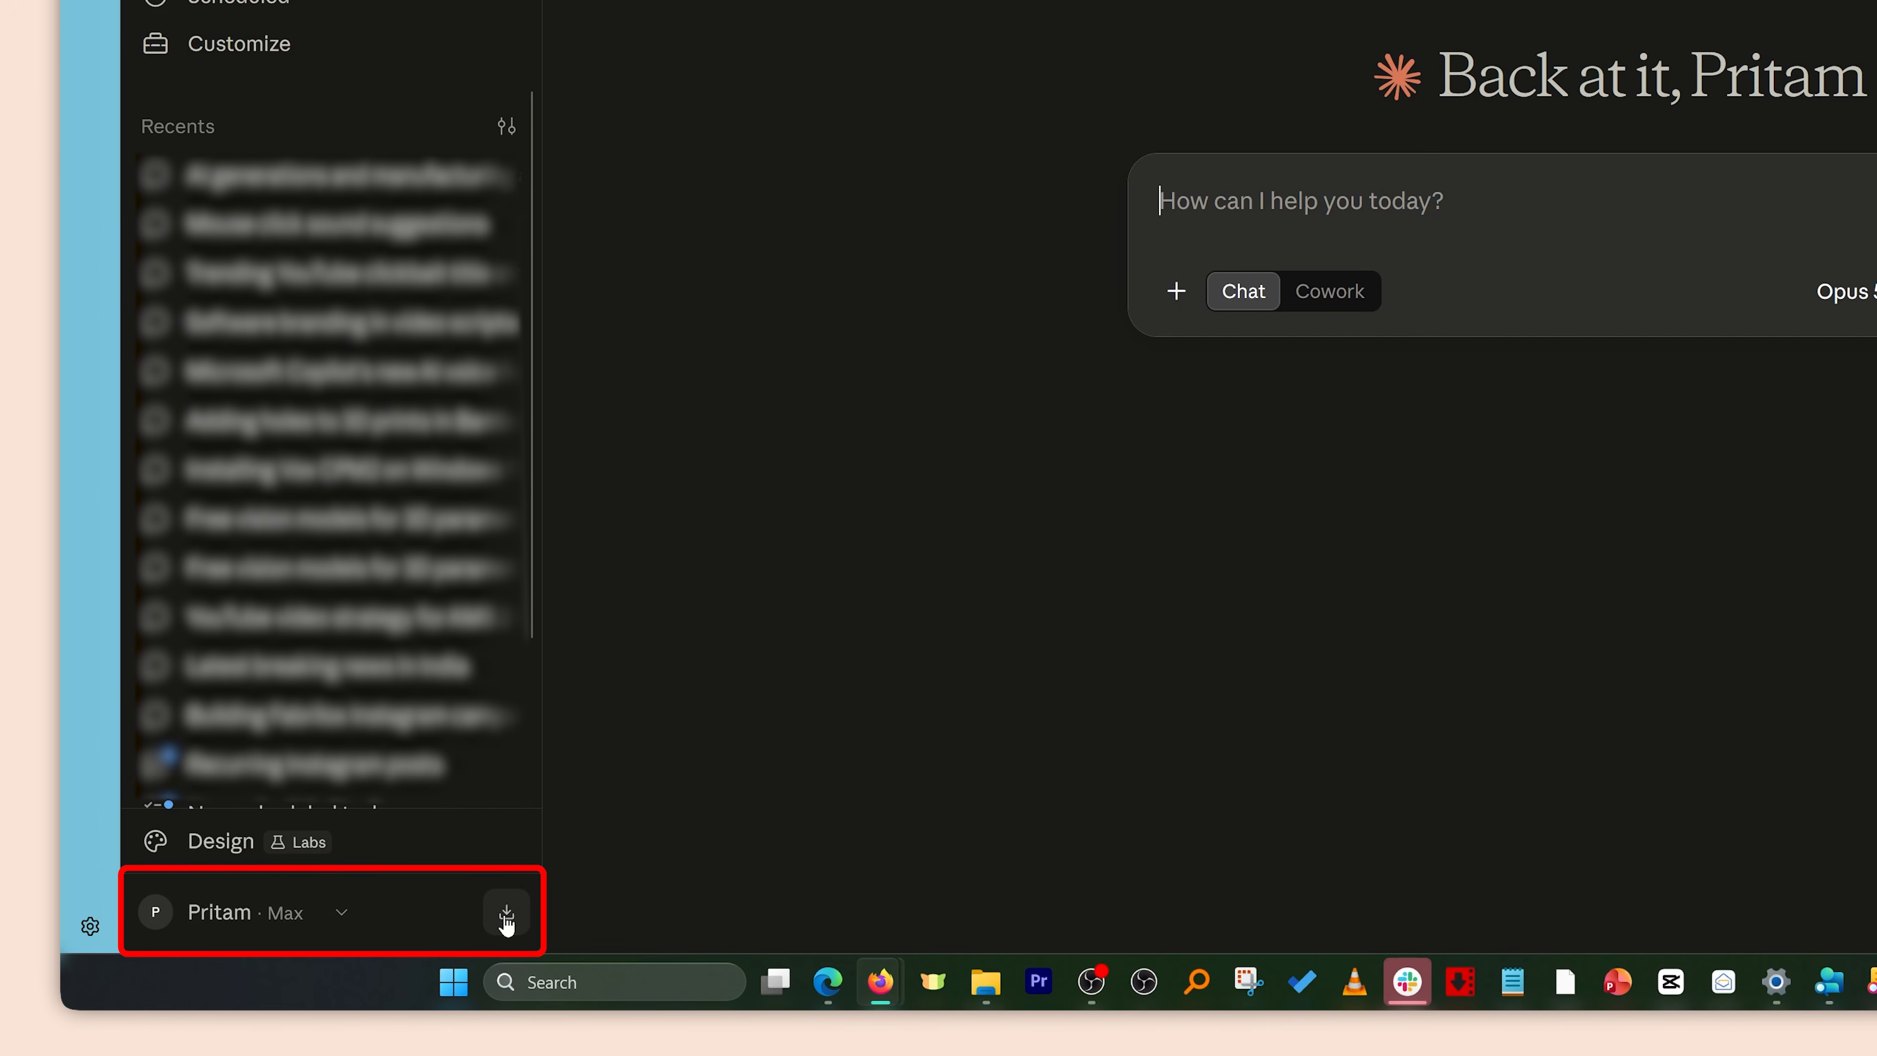
click(506, 915)
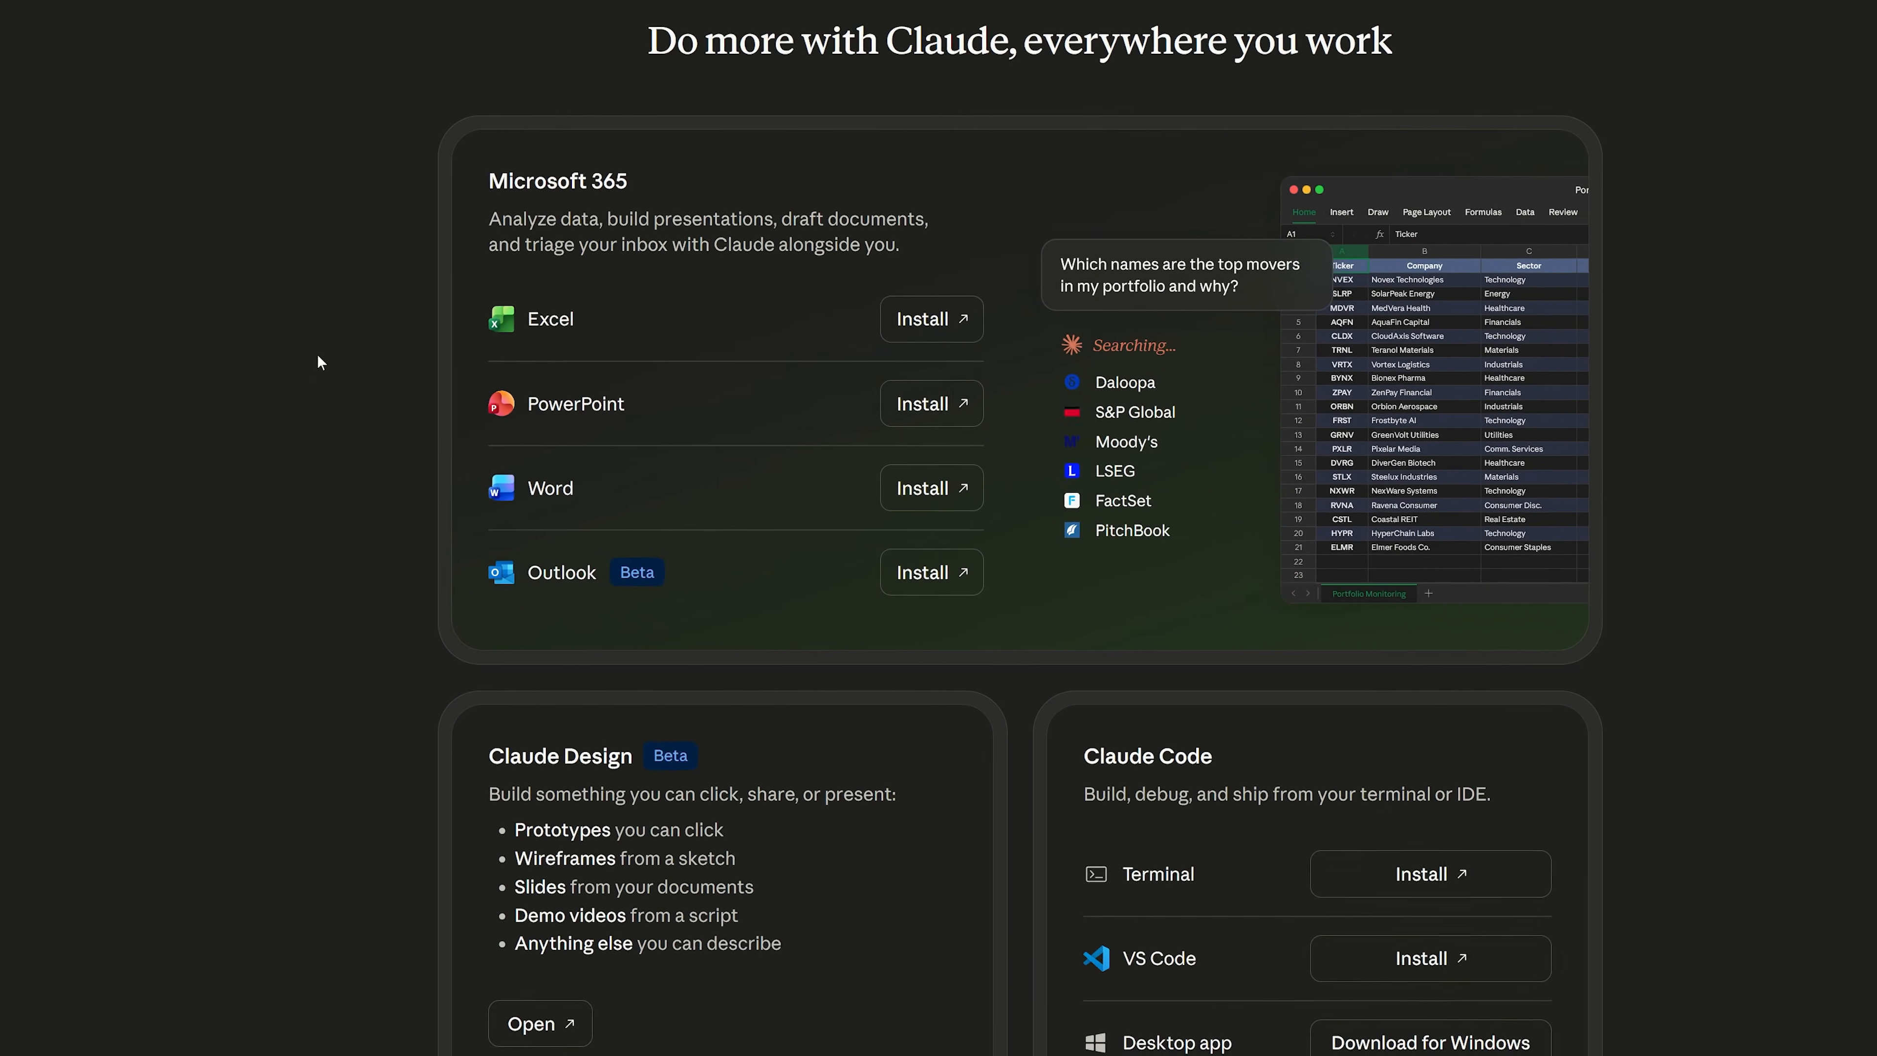
scroll(325, 369, down, 5)
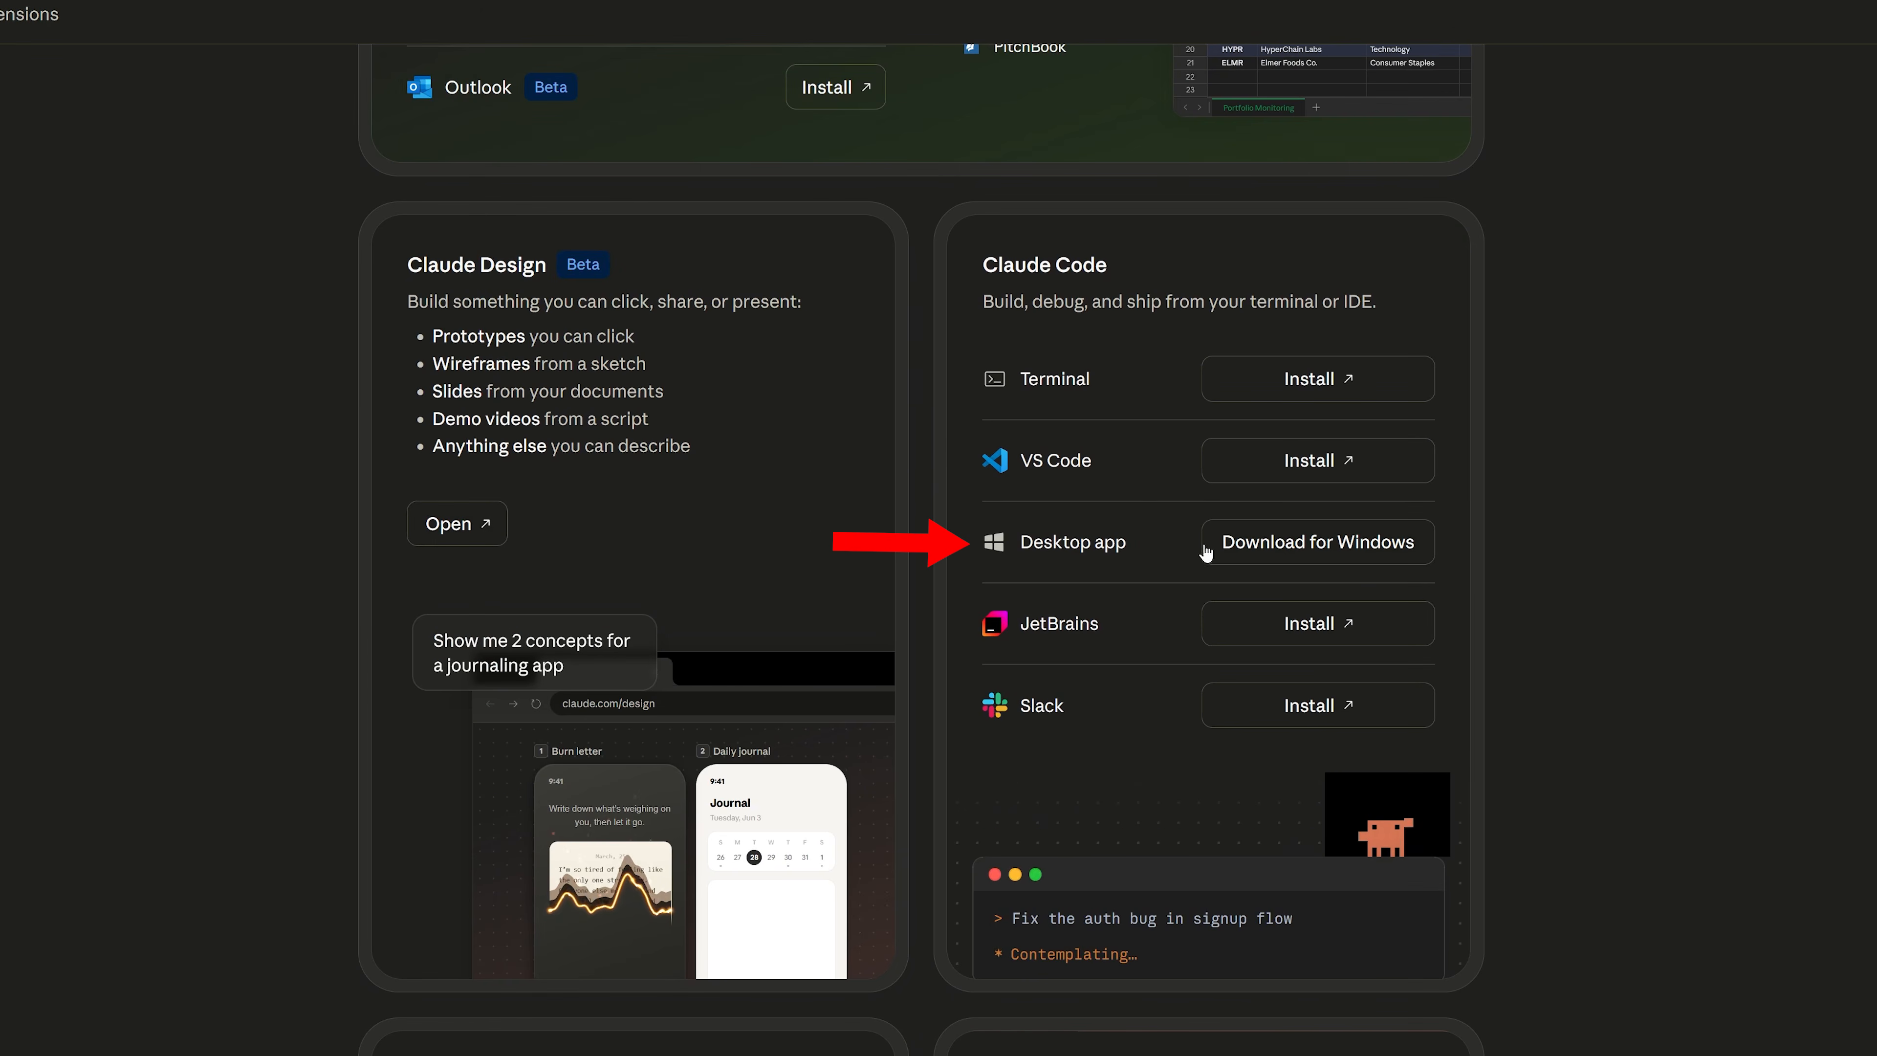
click(1296, 544)
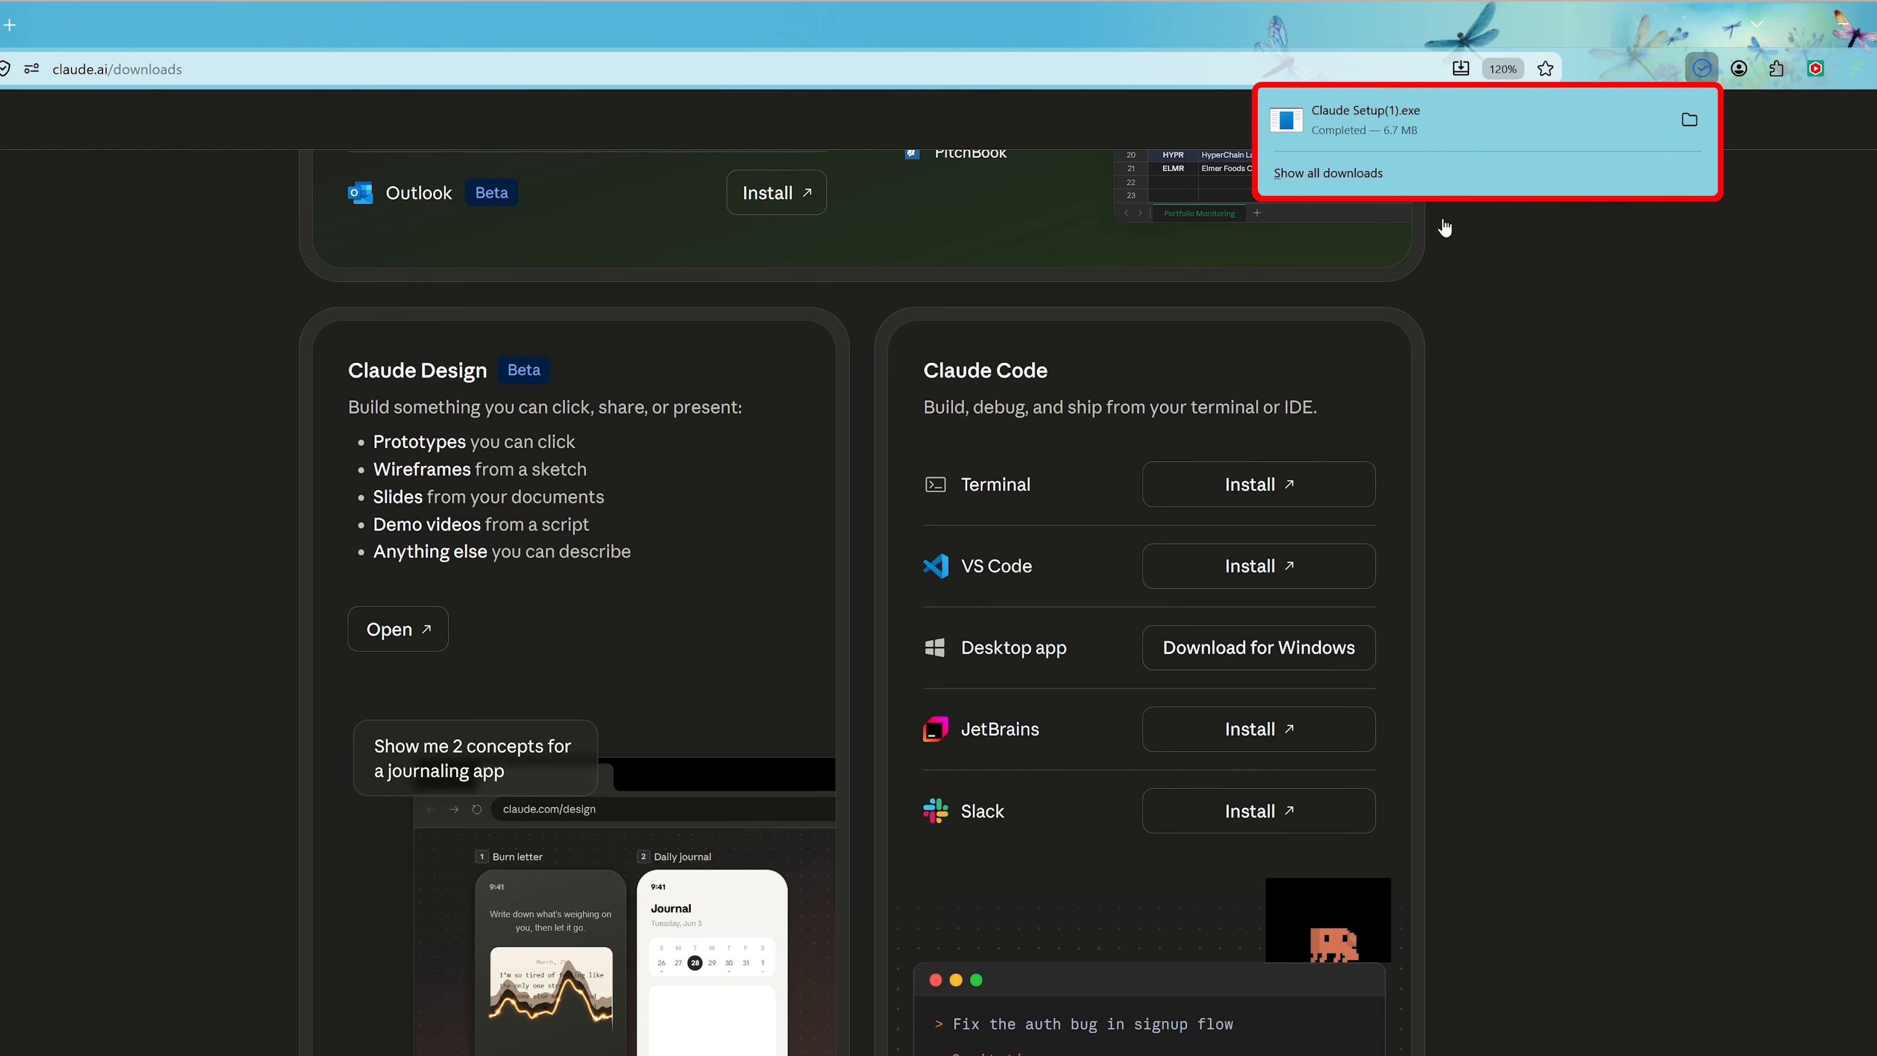
click(1566, 366)
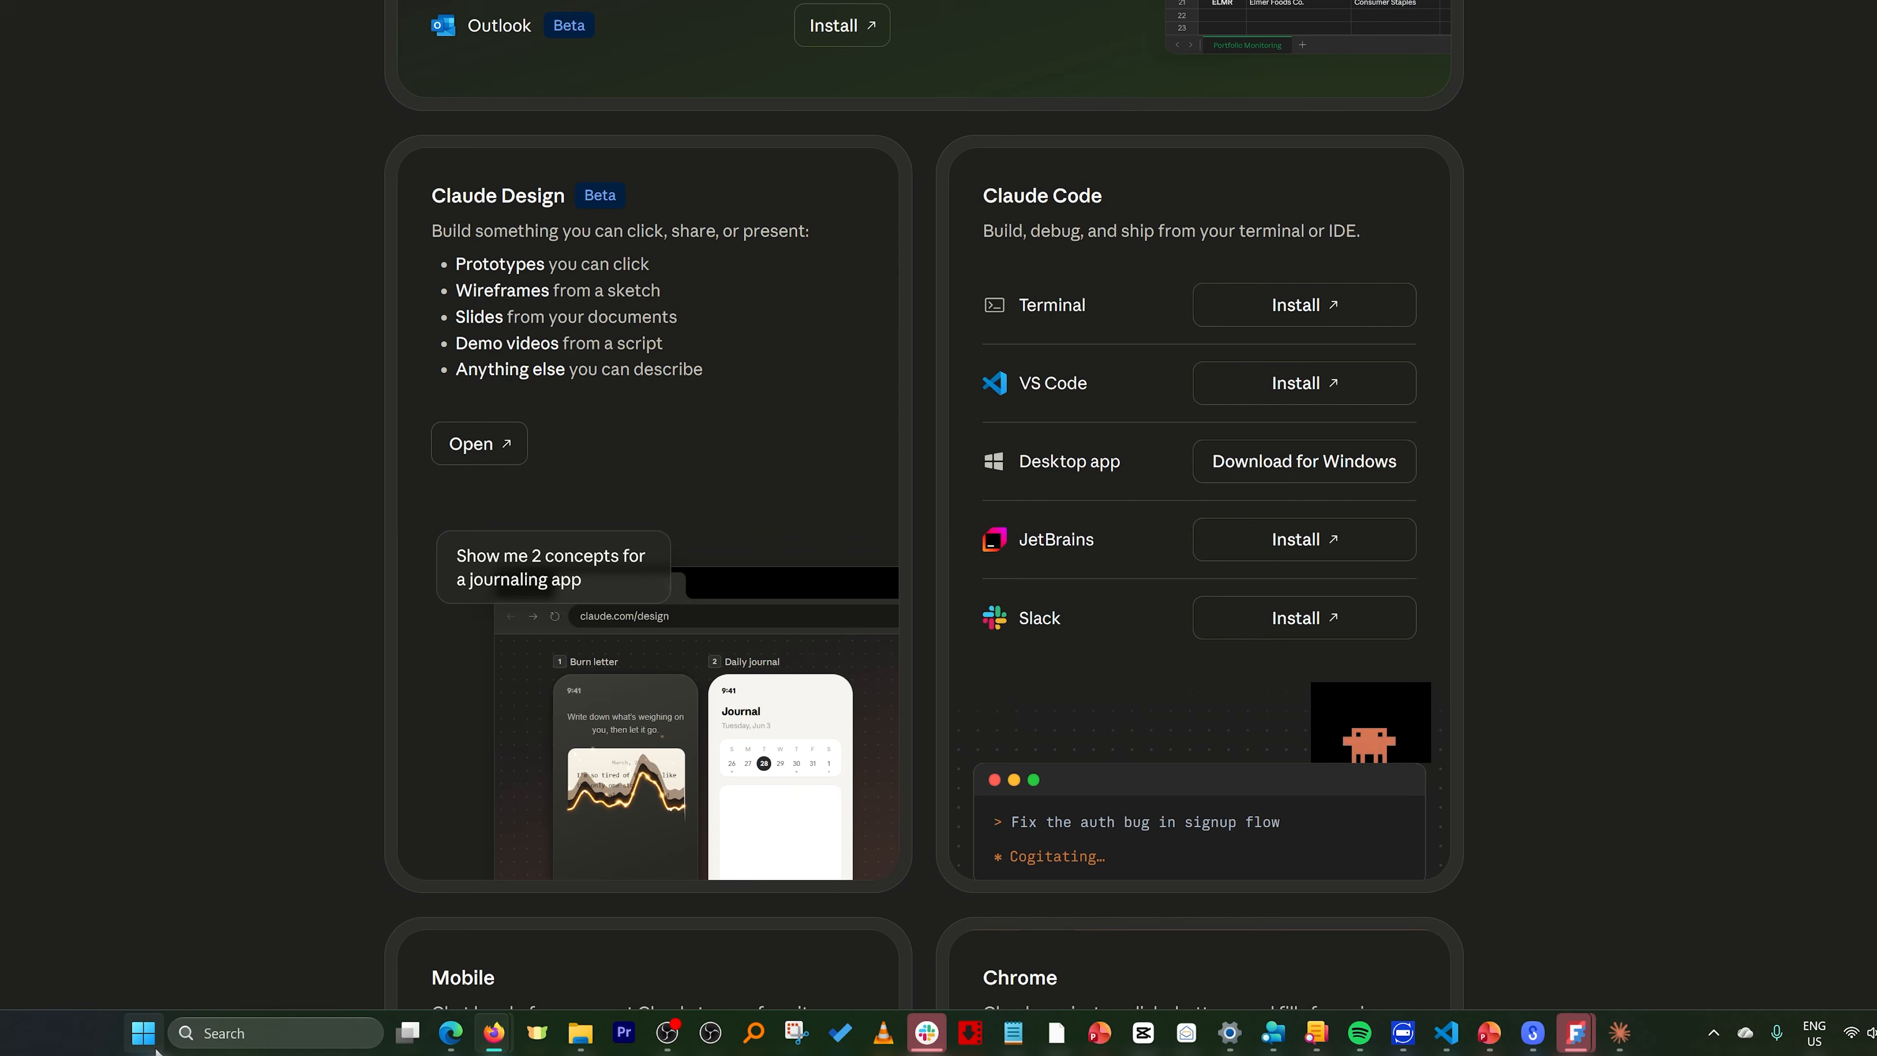
Step: Search Windows for claude and launch the Claude desktop app
click(144, 1033)
text(cl)
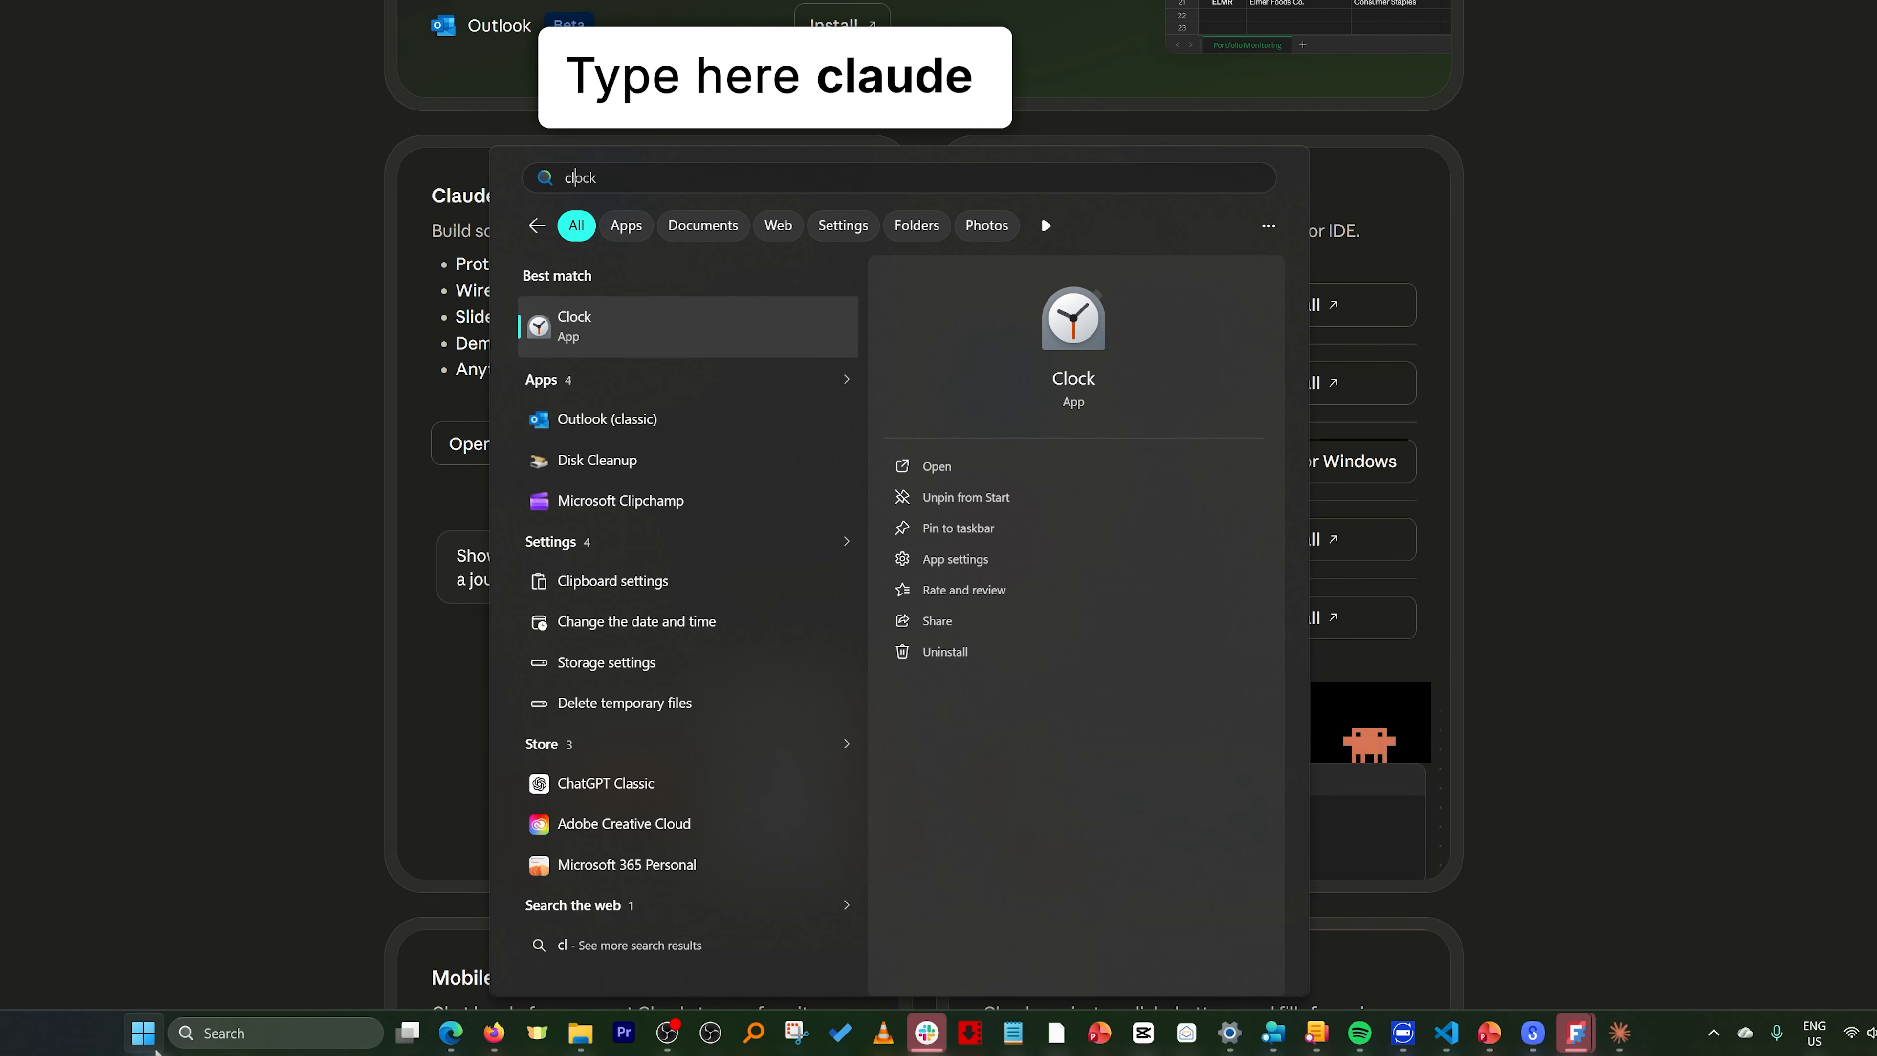
text(aude)
key(Return)
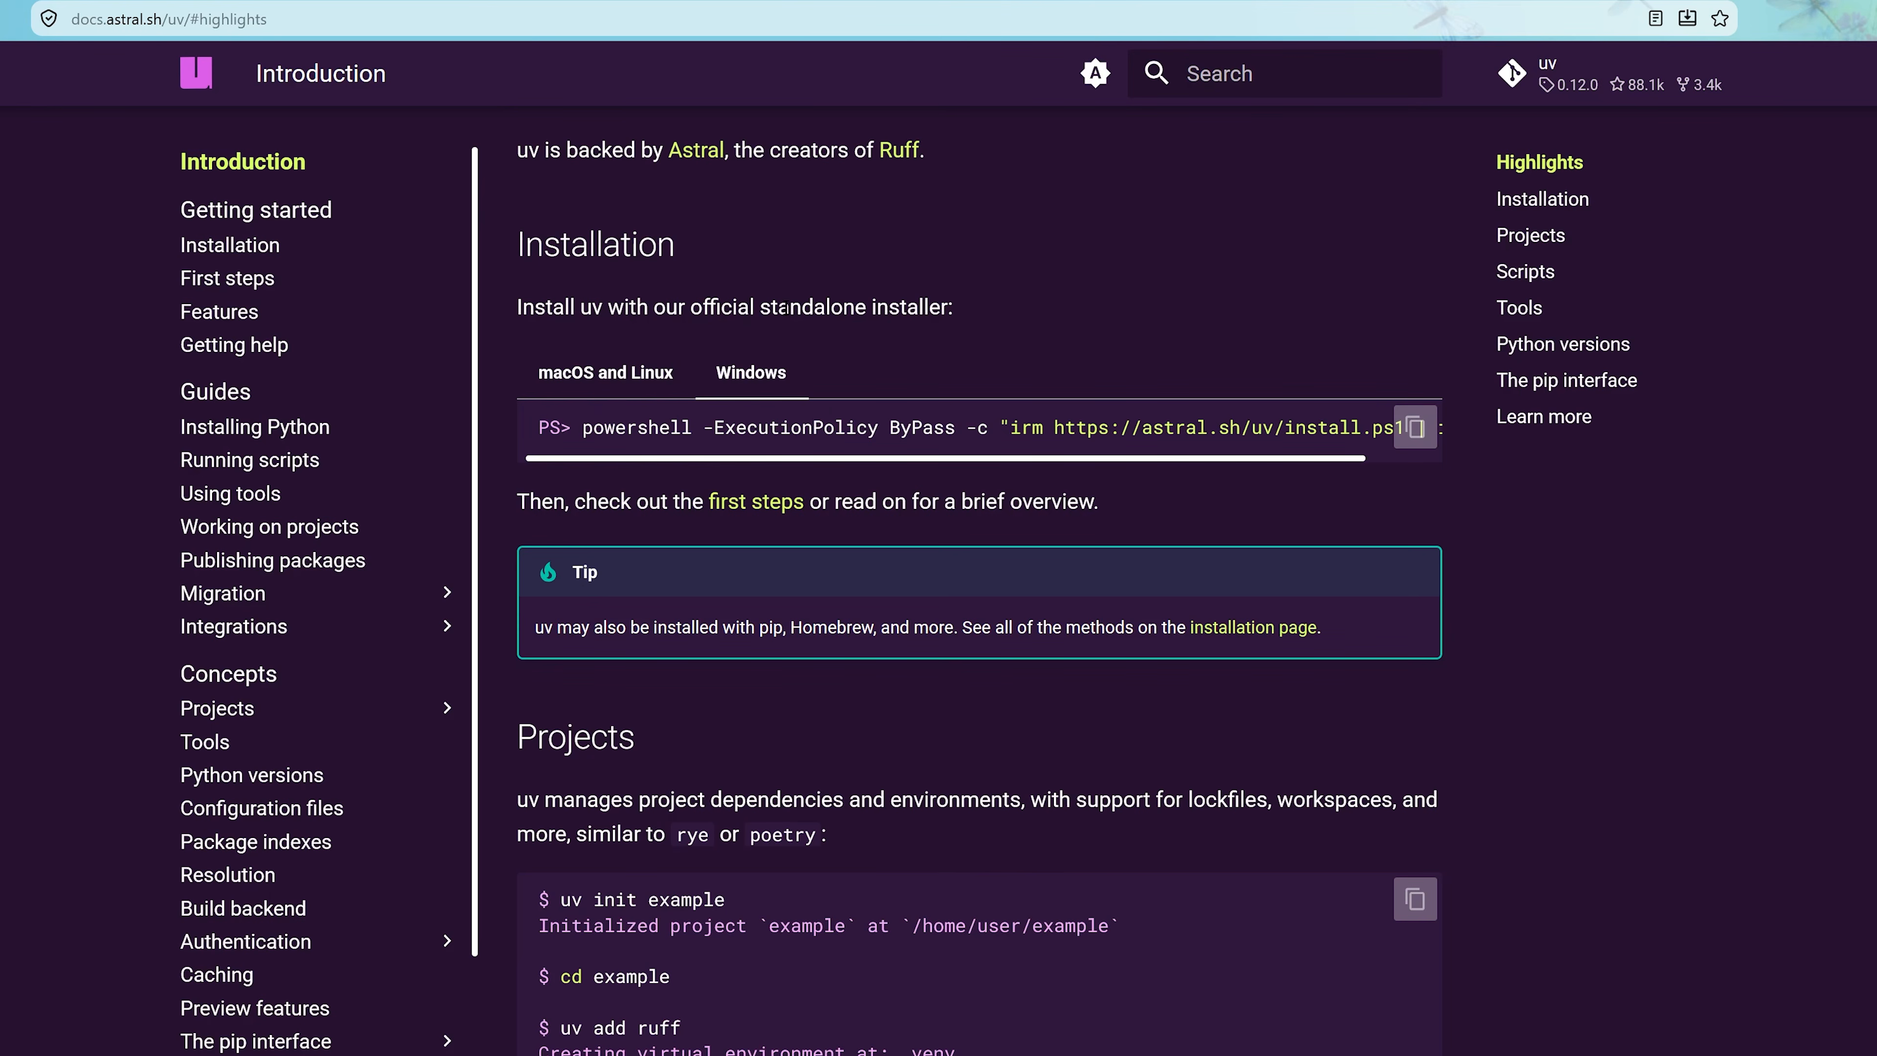
Step: Examine the uv standalone installer command for macOS and Linux on the uv documentation page, and return to the Windows version
click(623, 373)
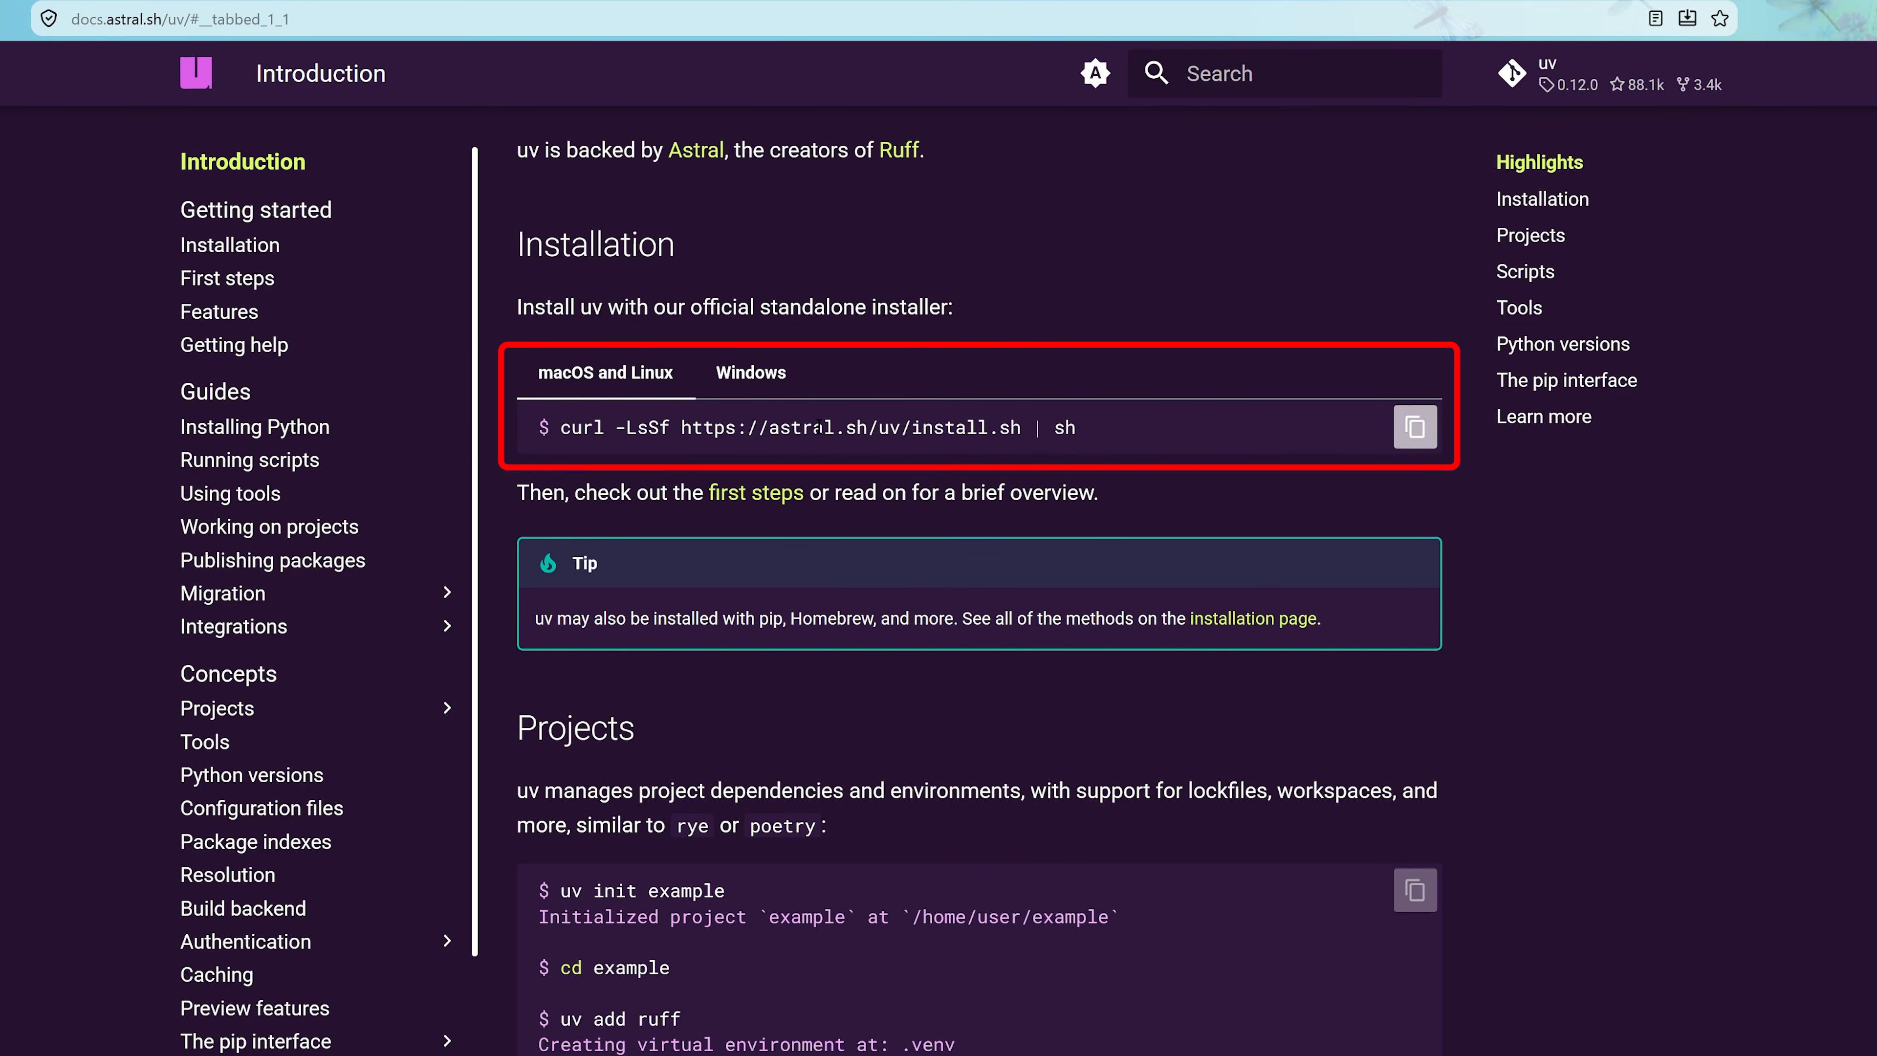
drag(1076, 436, 563, 401)
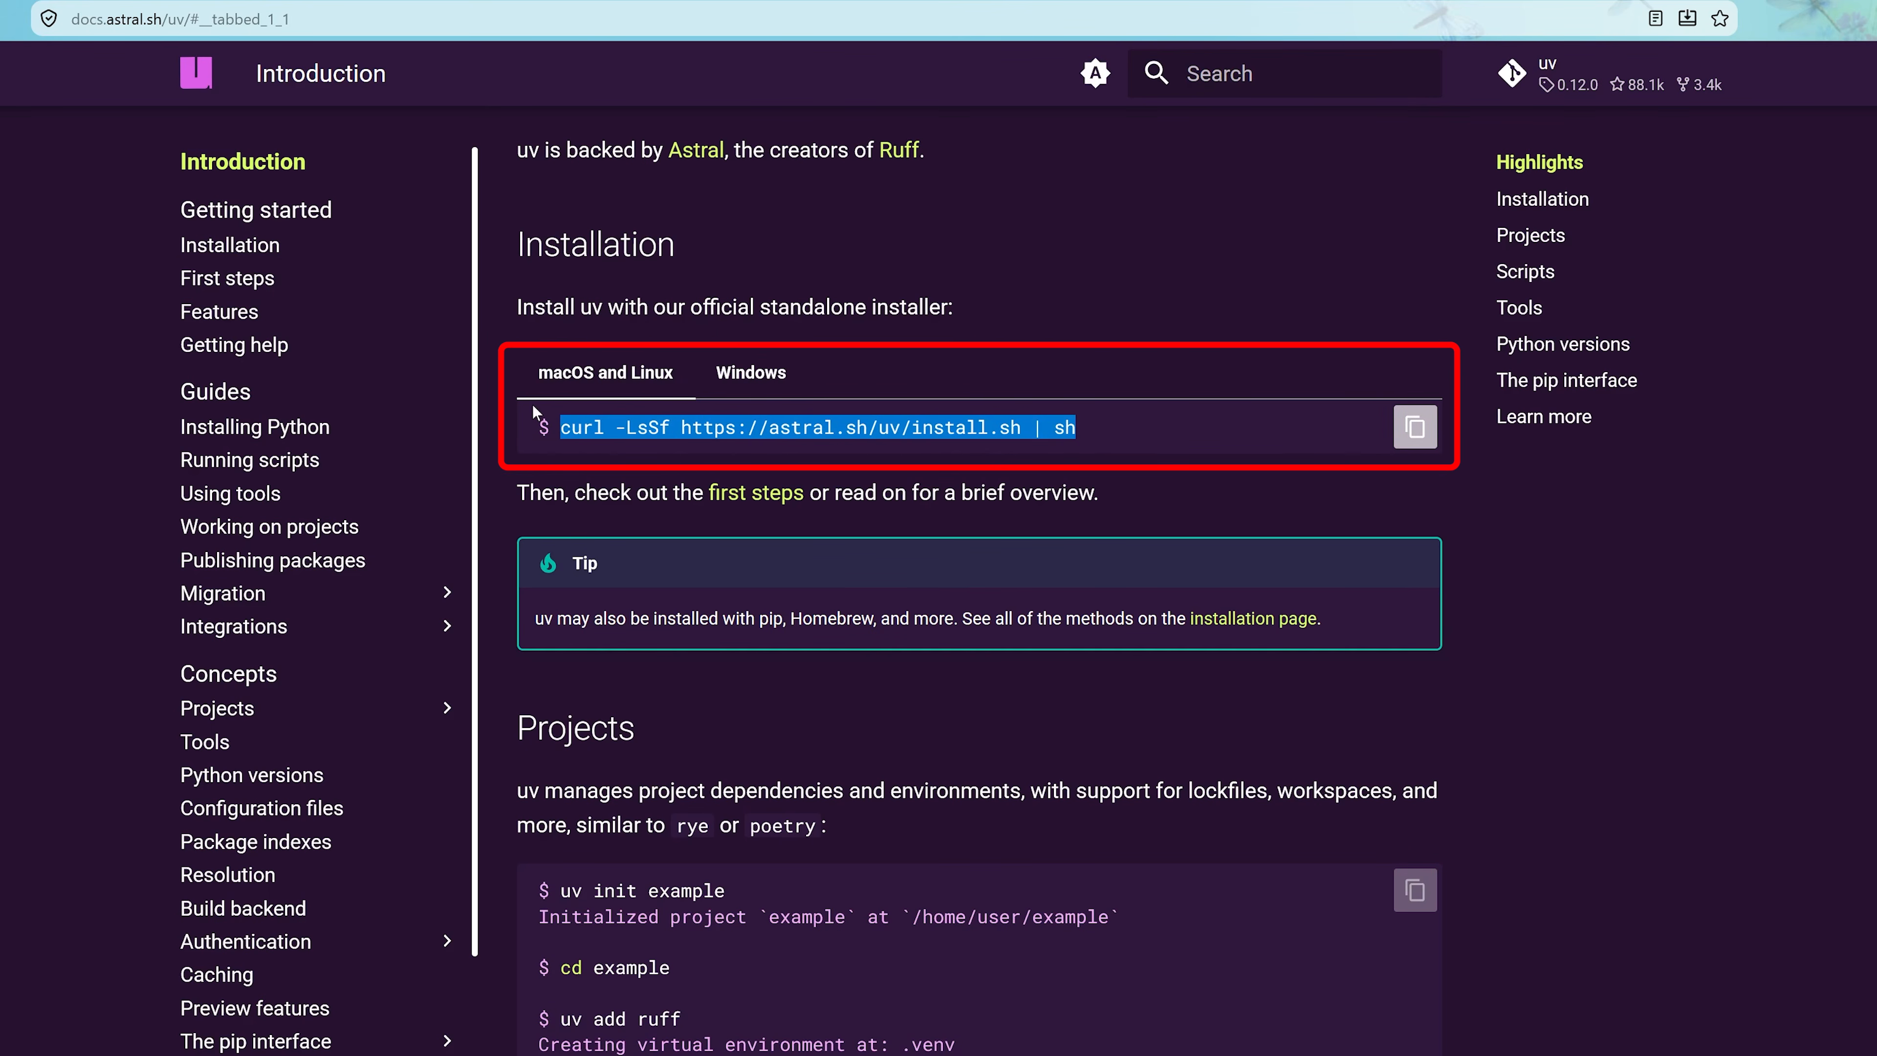
click(751, 372)
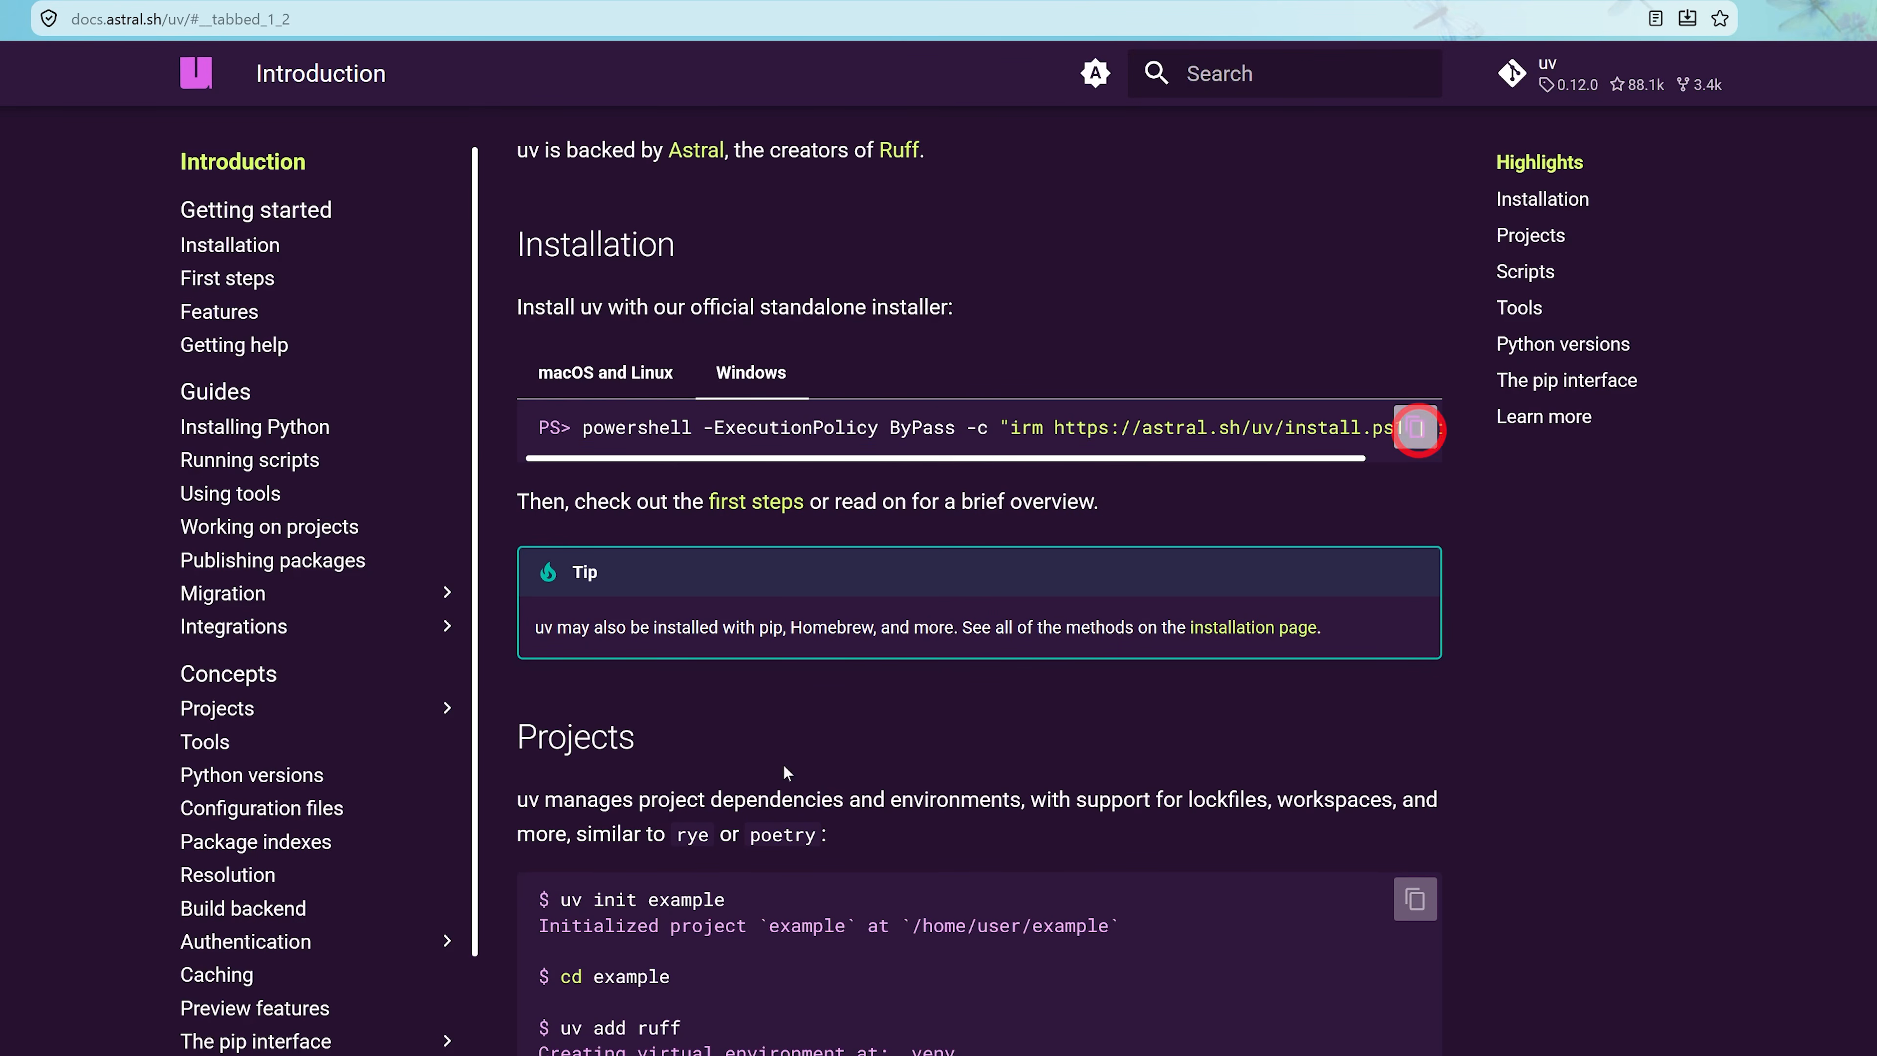
Step: Search Windows for power and launch Windows PowerShell
key(super)
text(p)
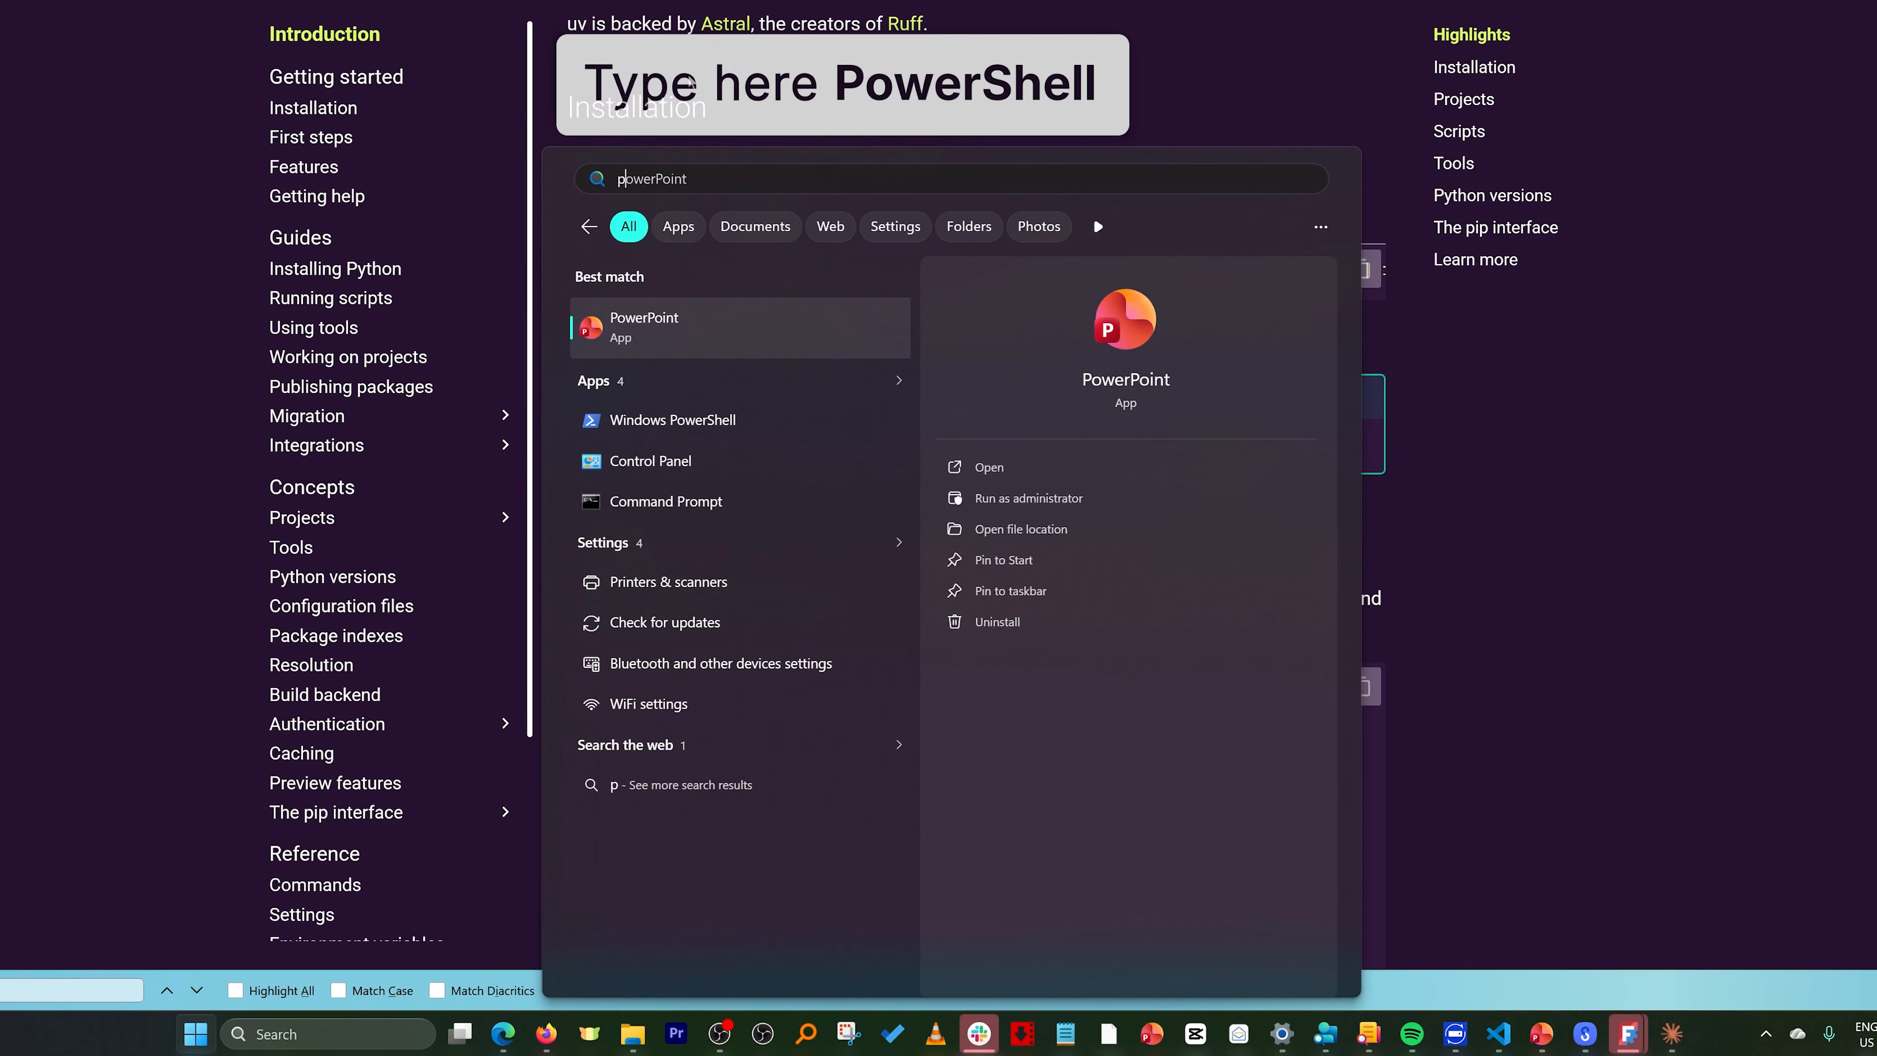
text(ower)
key(Down)
key(Down)
key(Down)
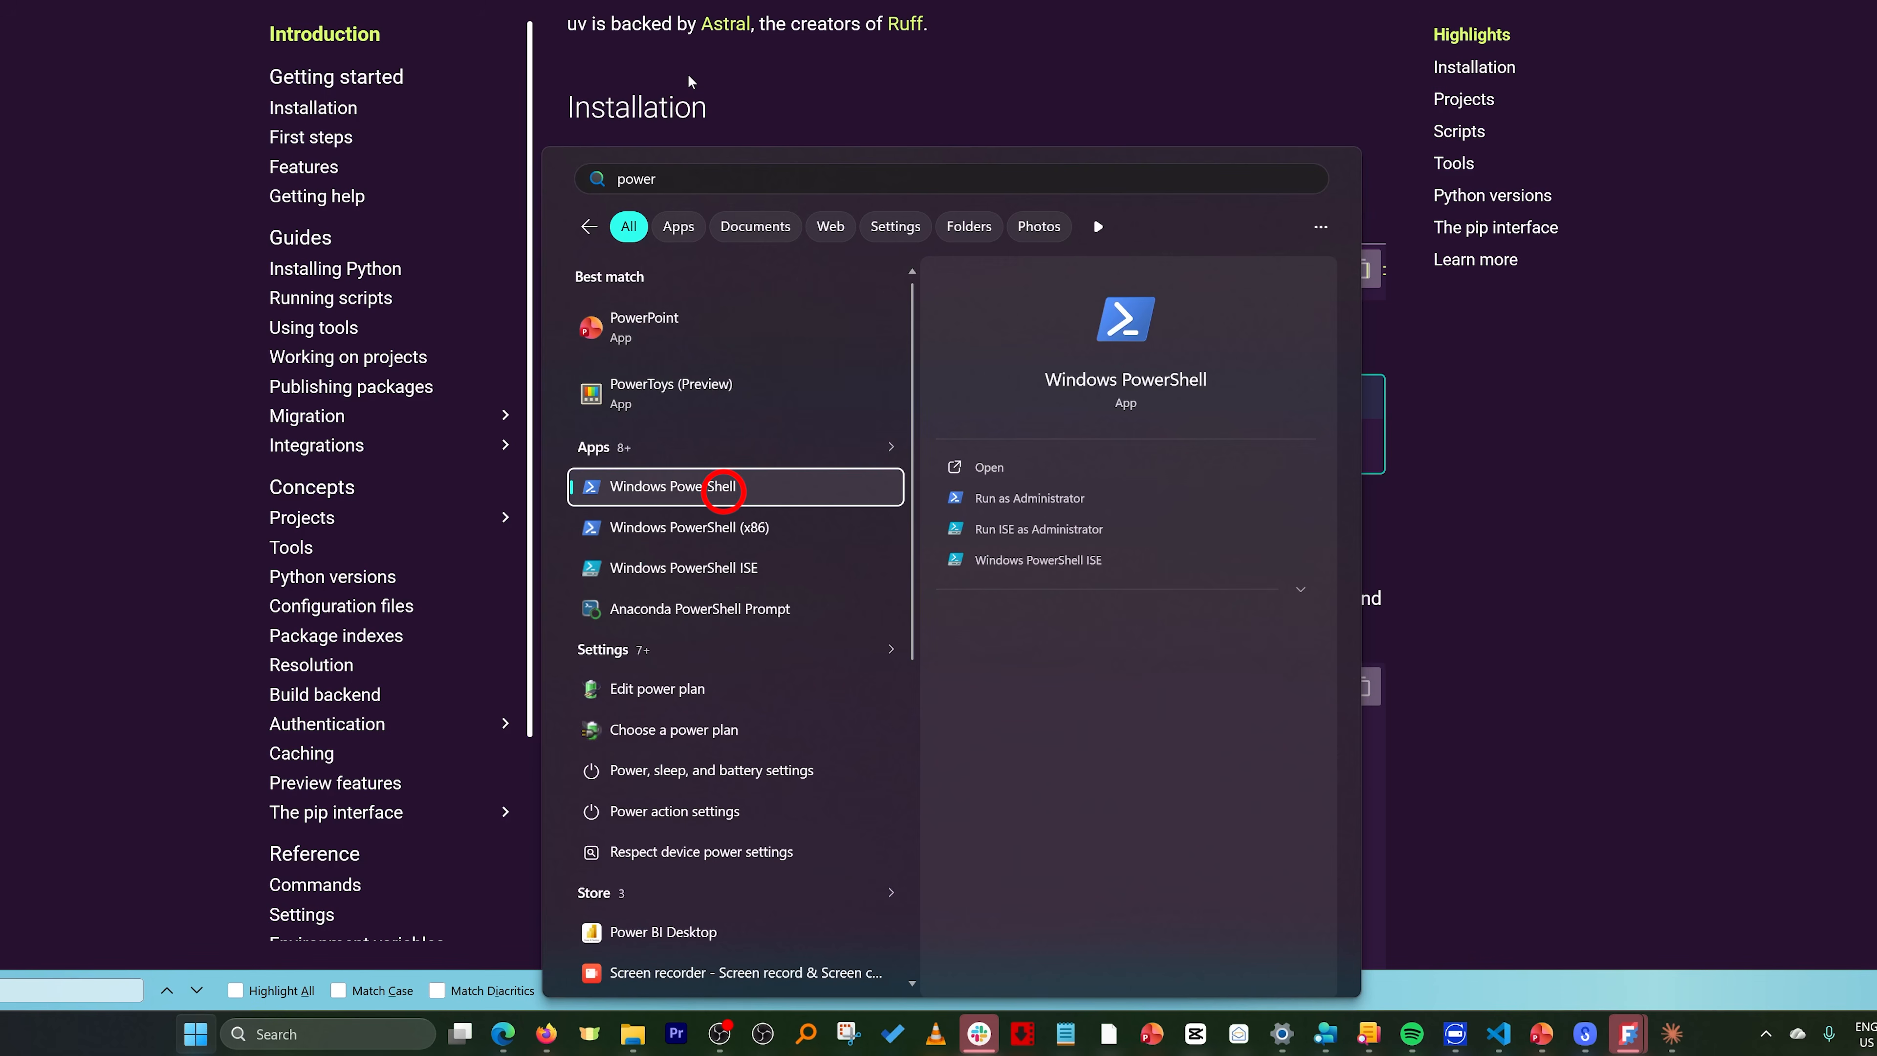
key(Return)
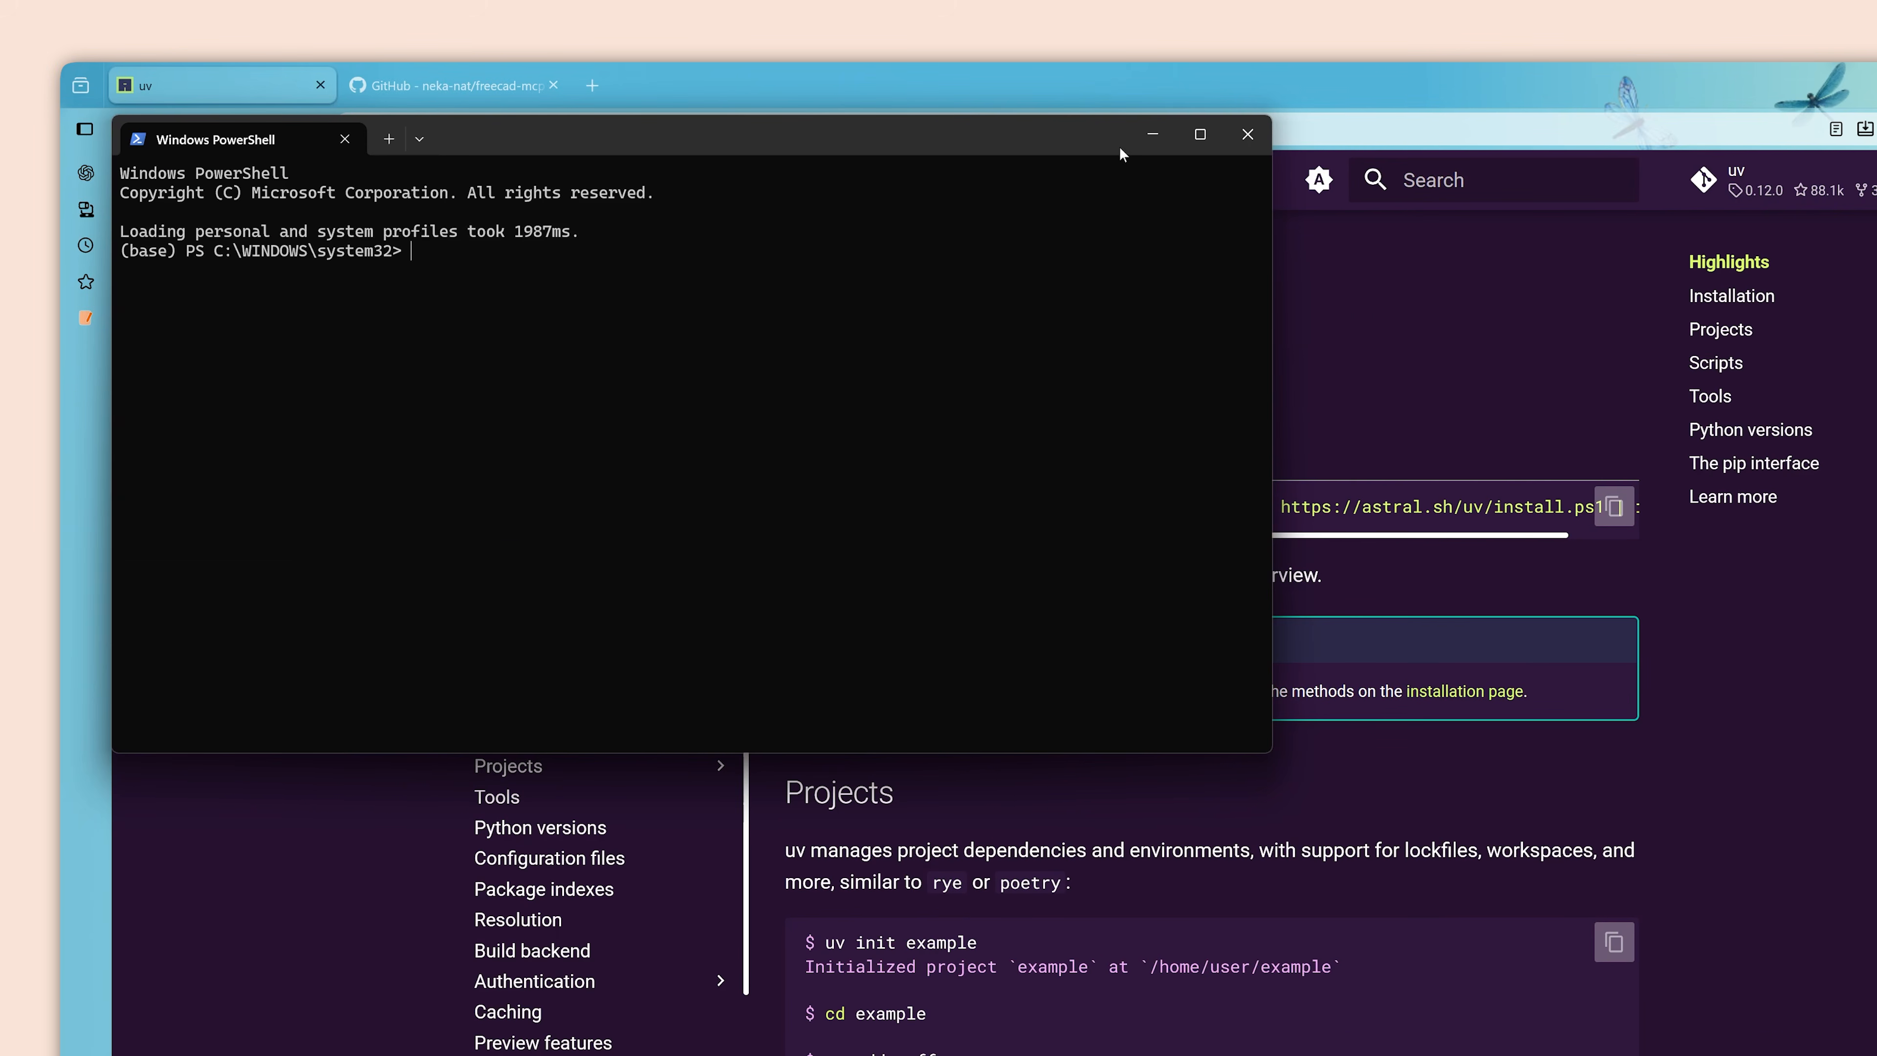
text(powershell -ExecutionPolicy ByPass -c "irm https://astral.sh/uv/install.ps1 | iex")
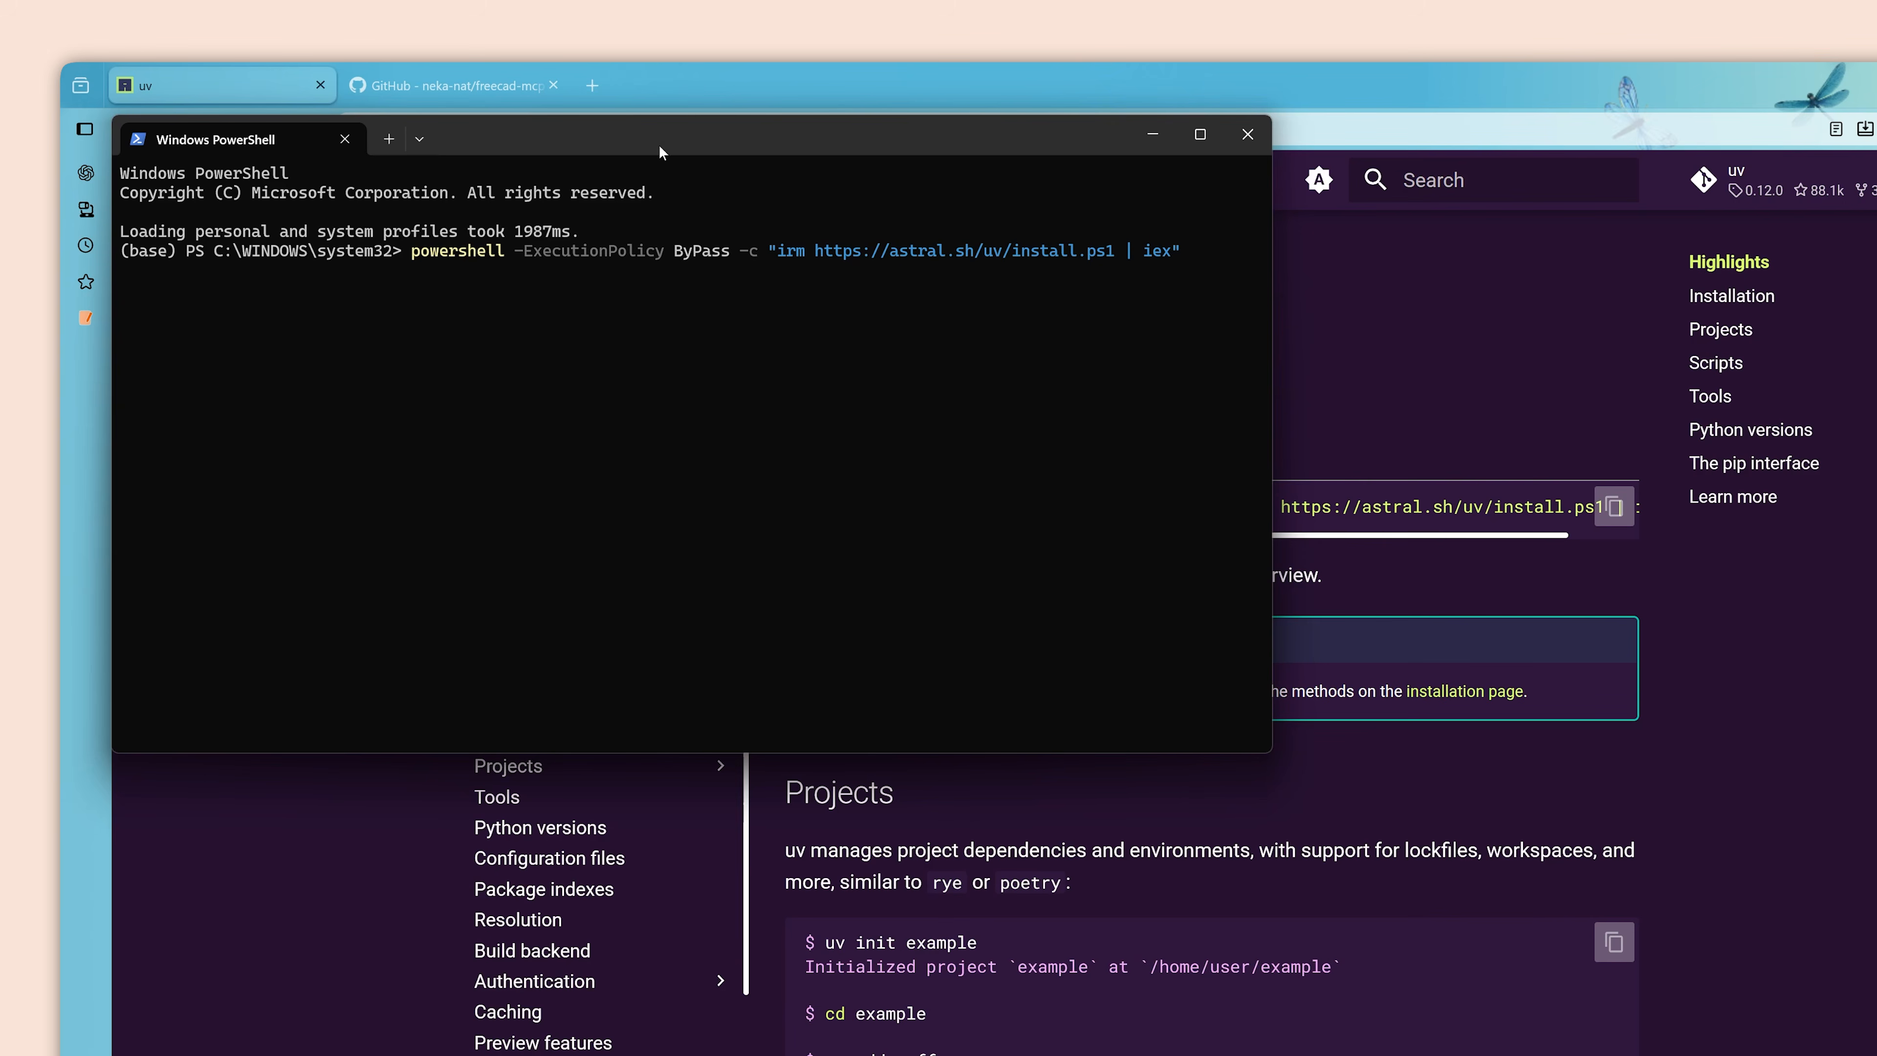
drag(643, 146, 1417, 463)
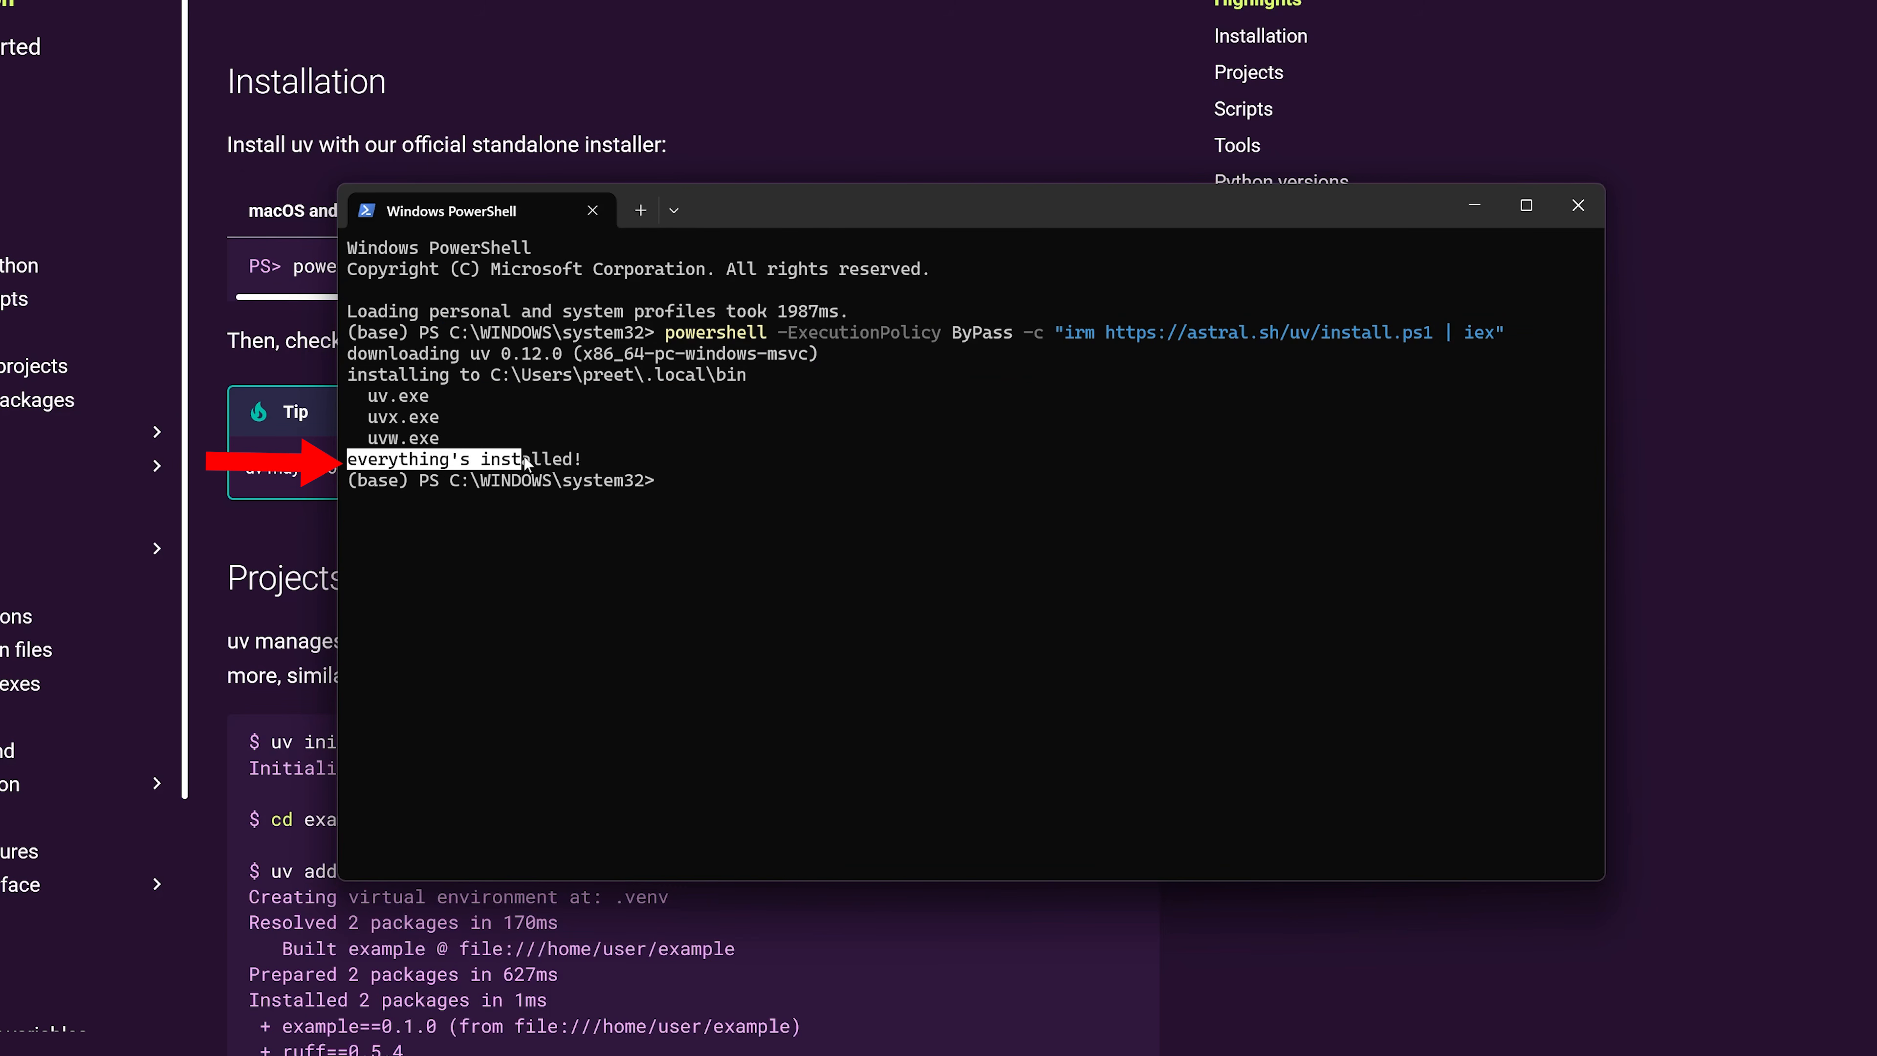
click(1586, 213)
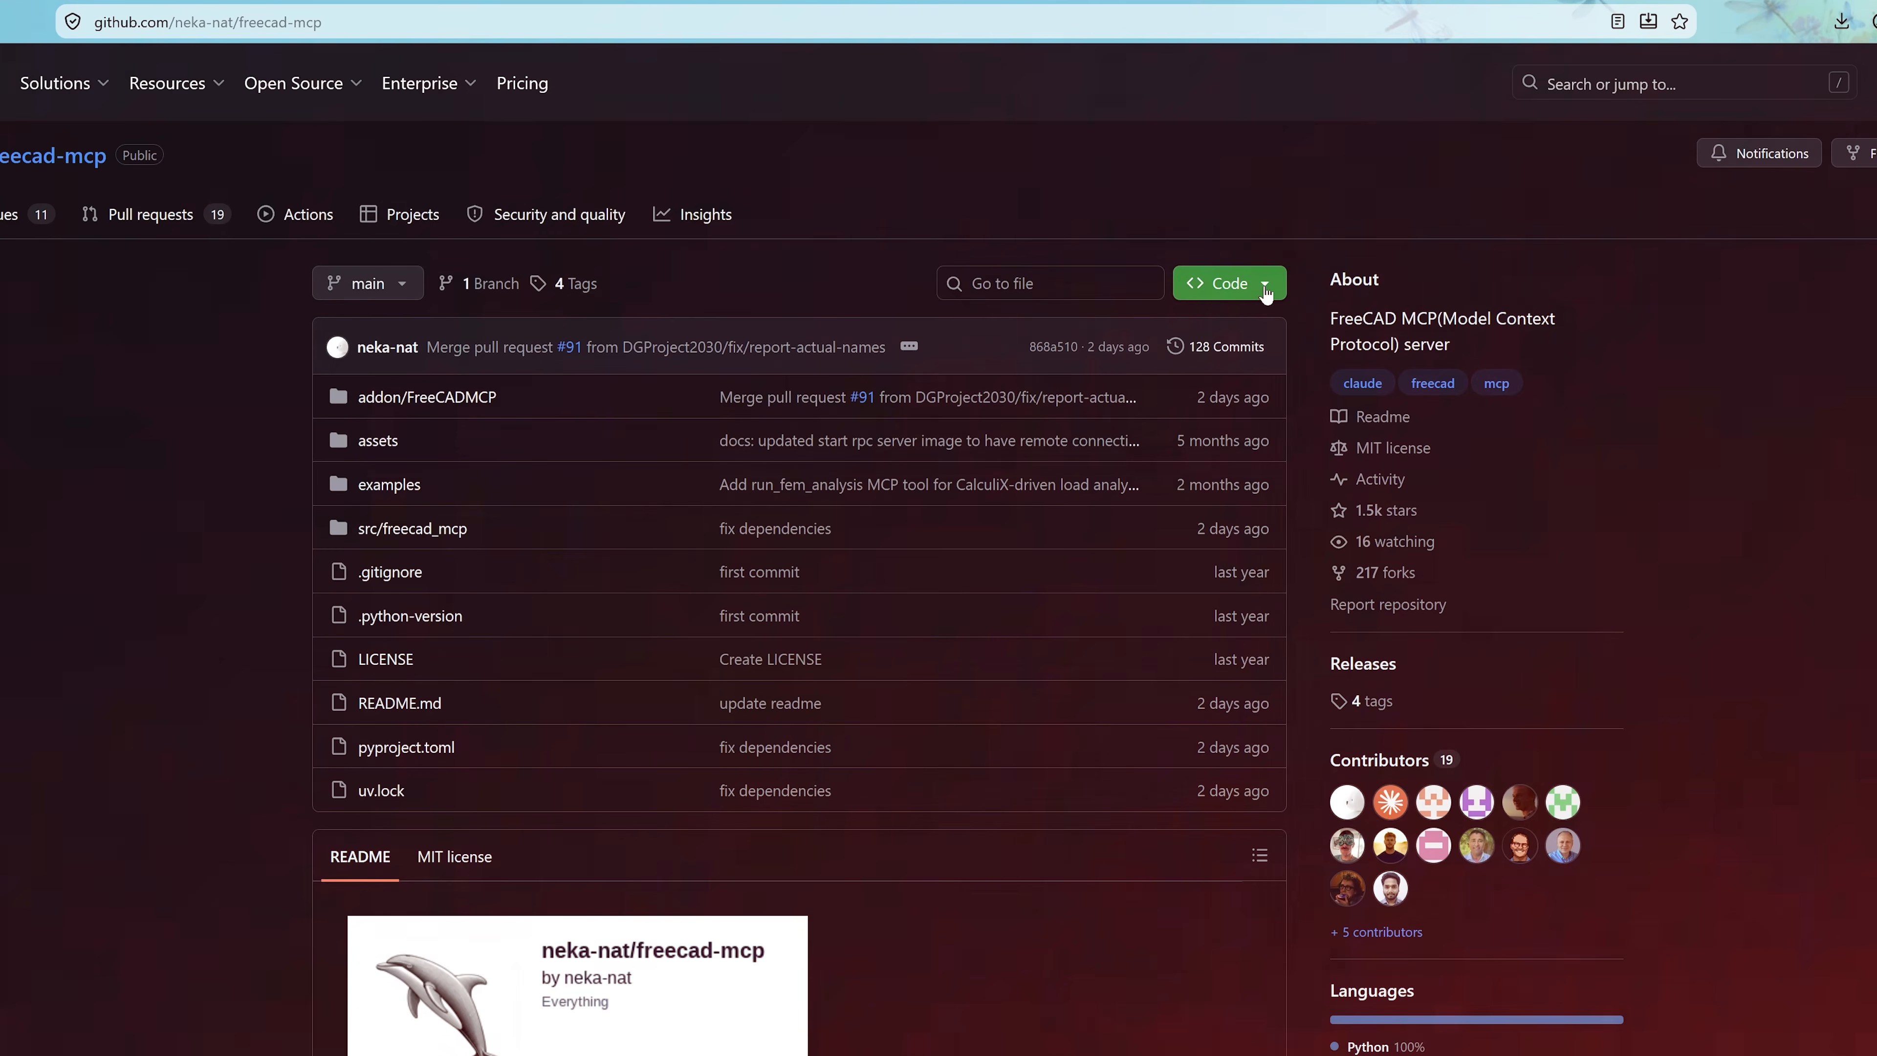
Step: Download the neka-nat/freecad-mcp GitHub repository as a ZIP and show the downloaded file in its folder
click(1266, 289)
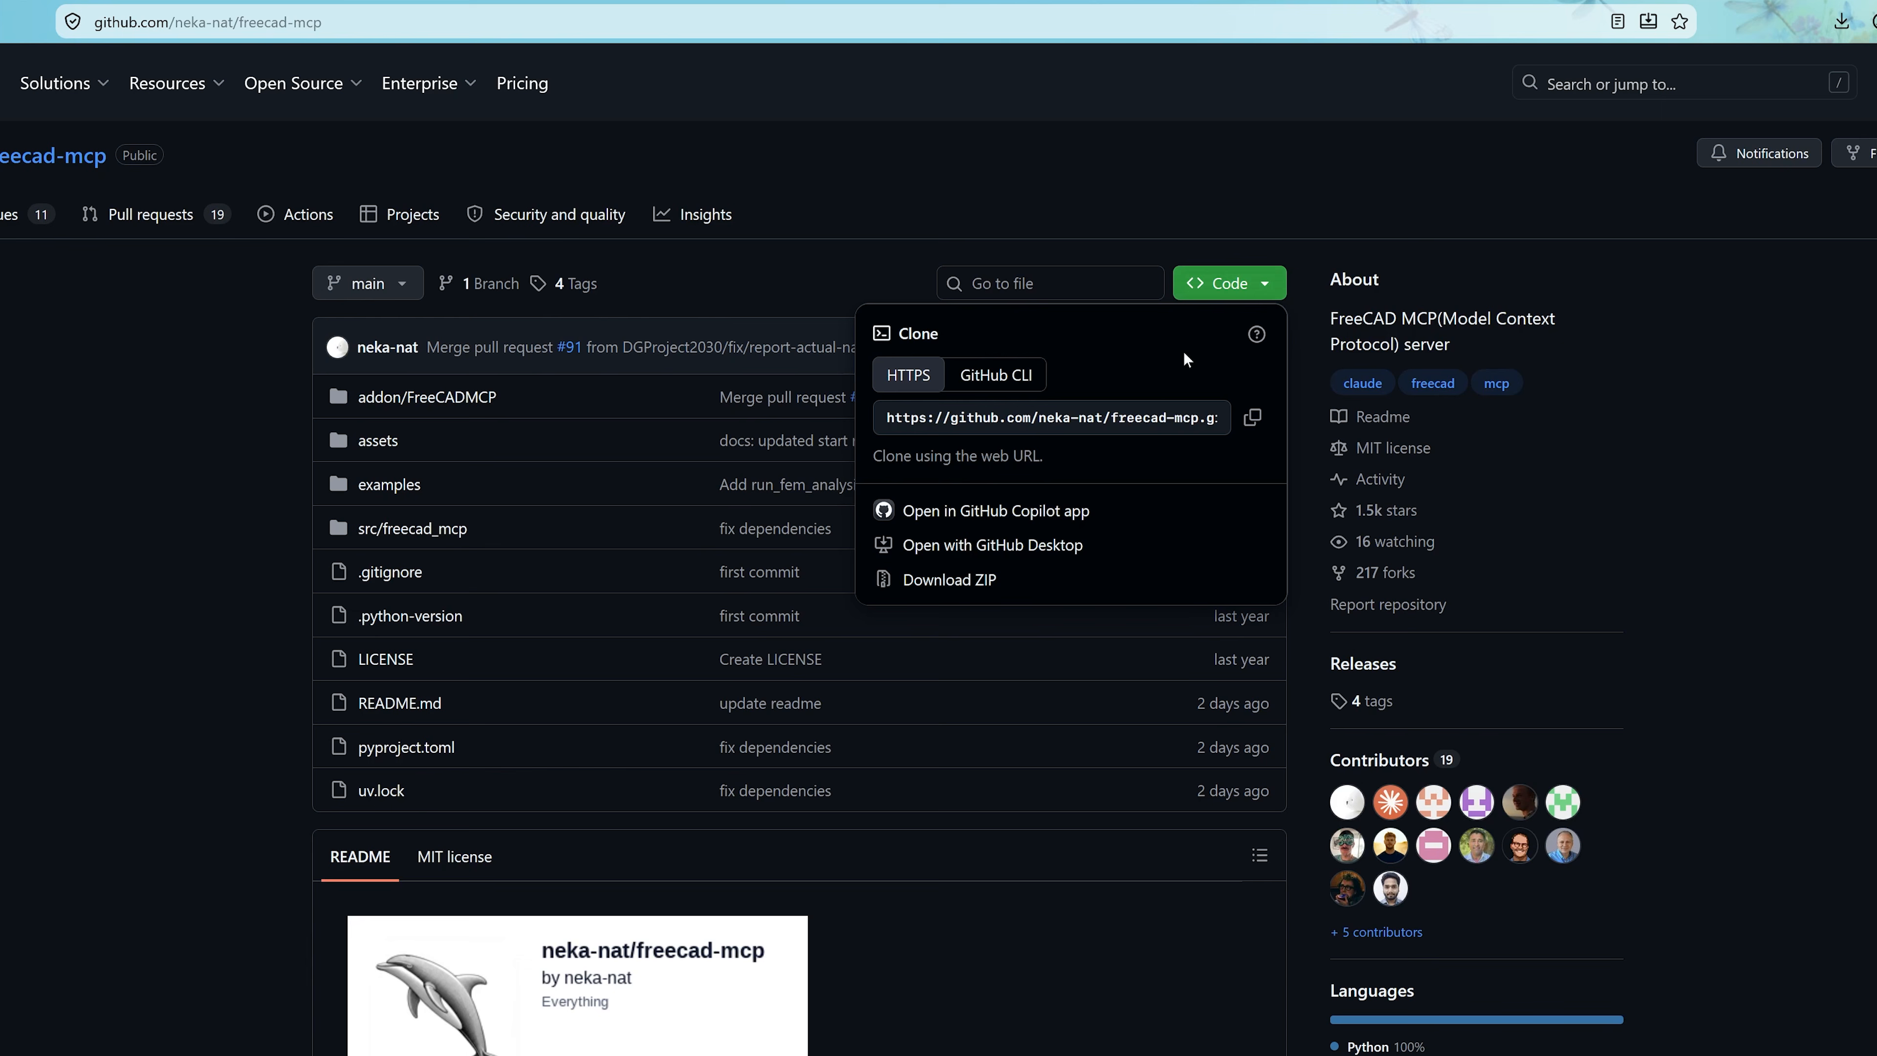
click(973, 576)
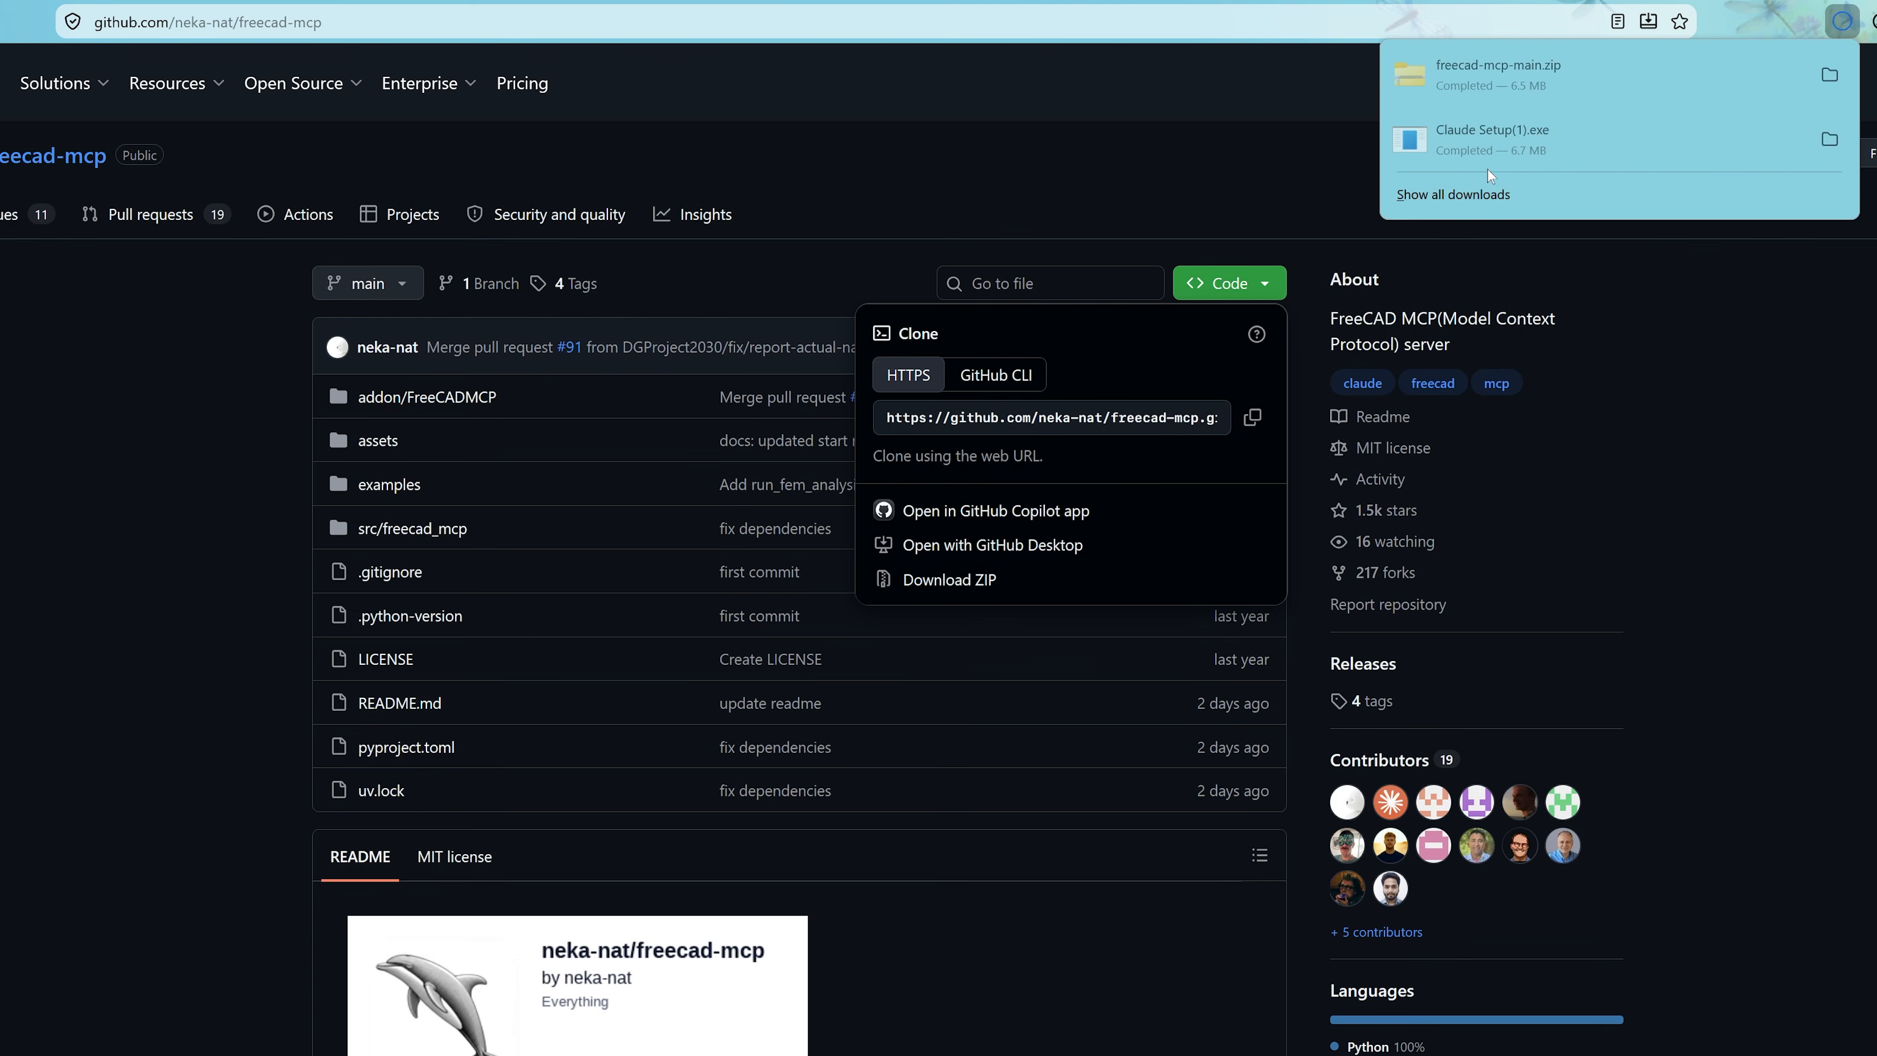
click(1829, 74)
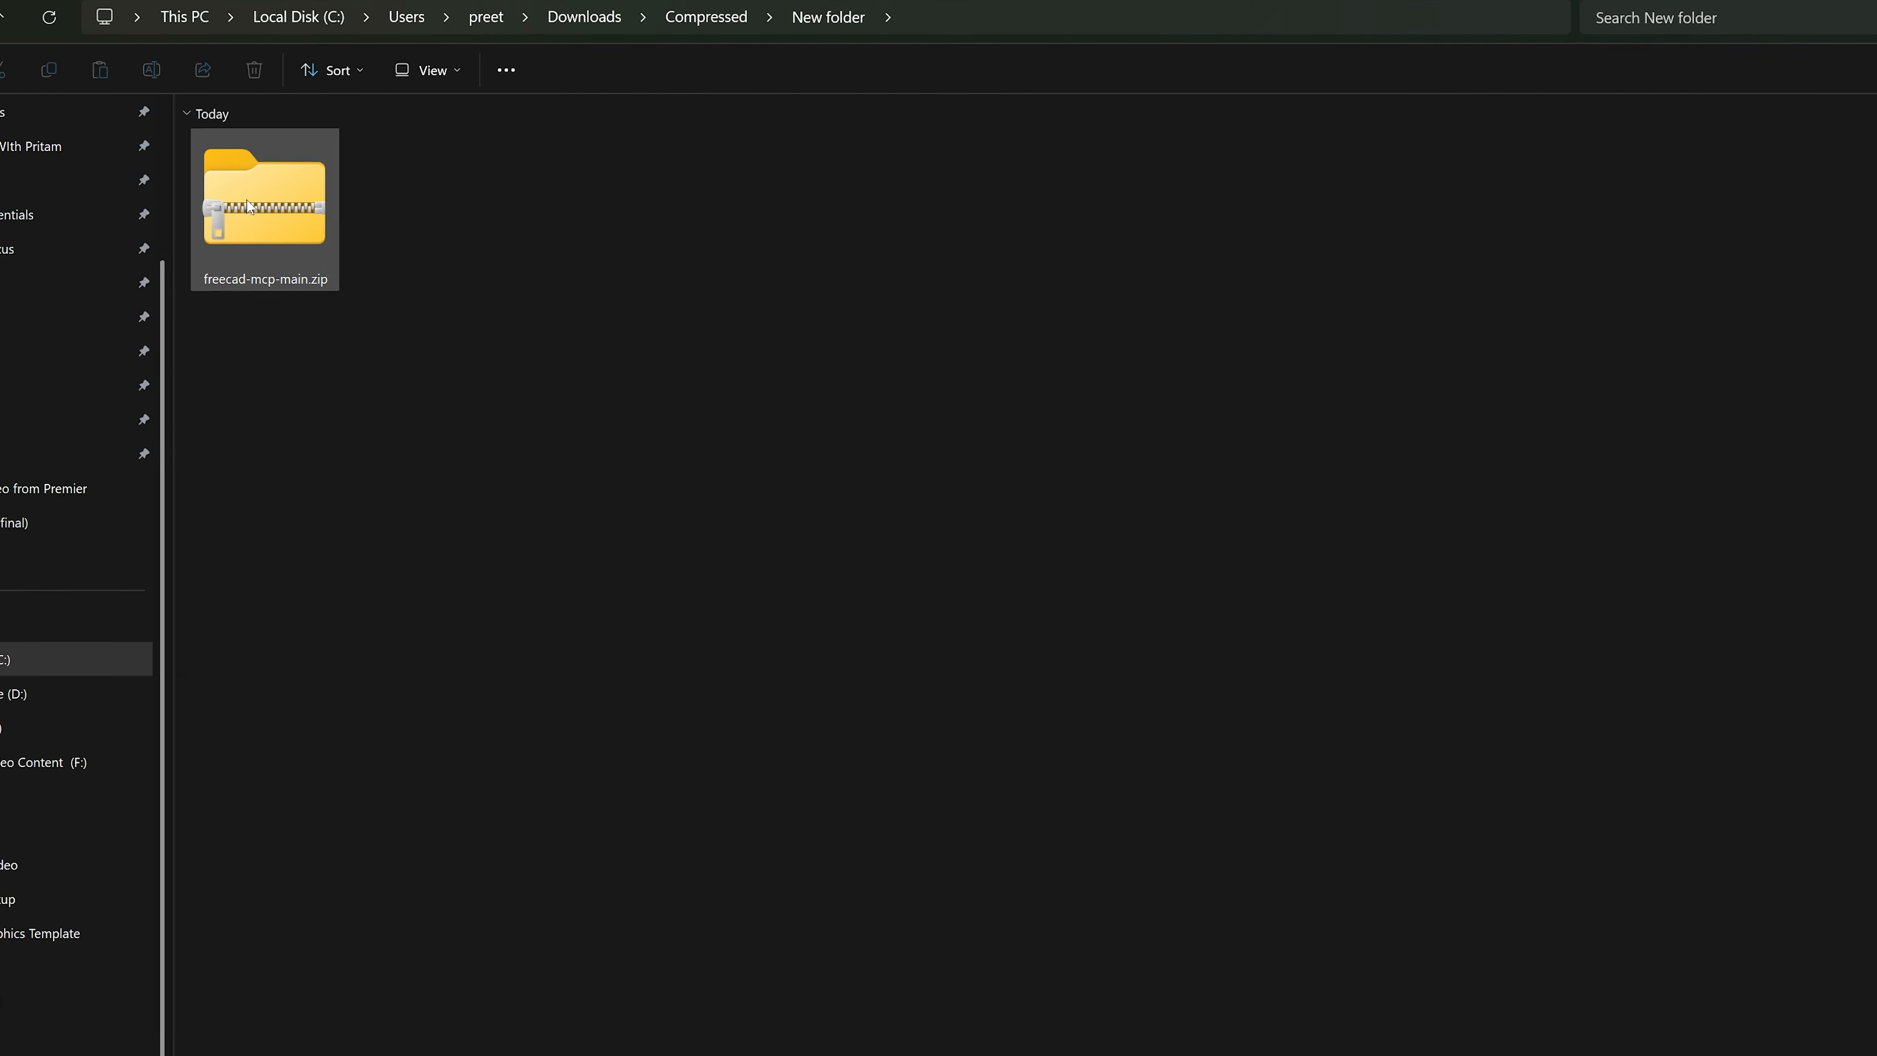
Step: Extract freecad-mcp-main.zip with 7-Zip into a freecad-mcp-main folder and open that folder
right_click(249, 205)
mouse_move(570, 514)
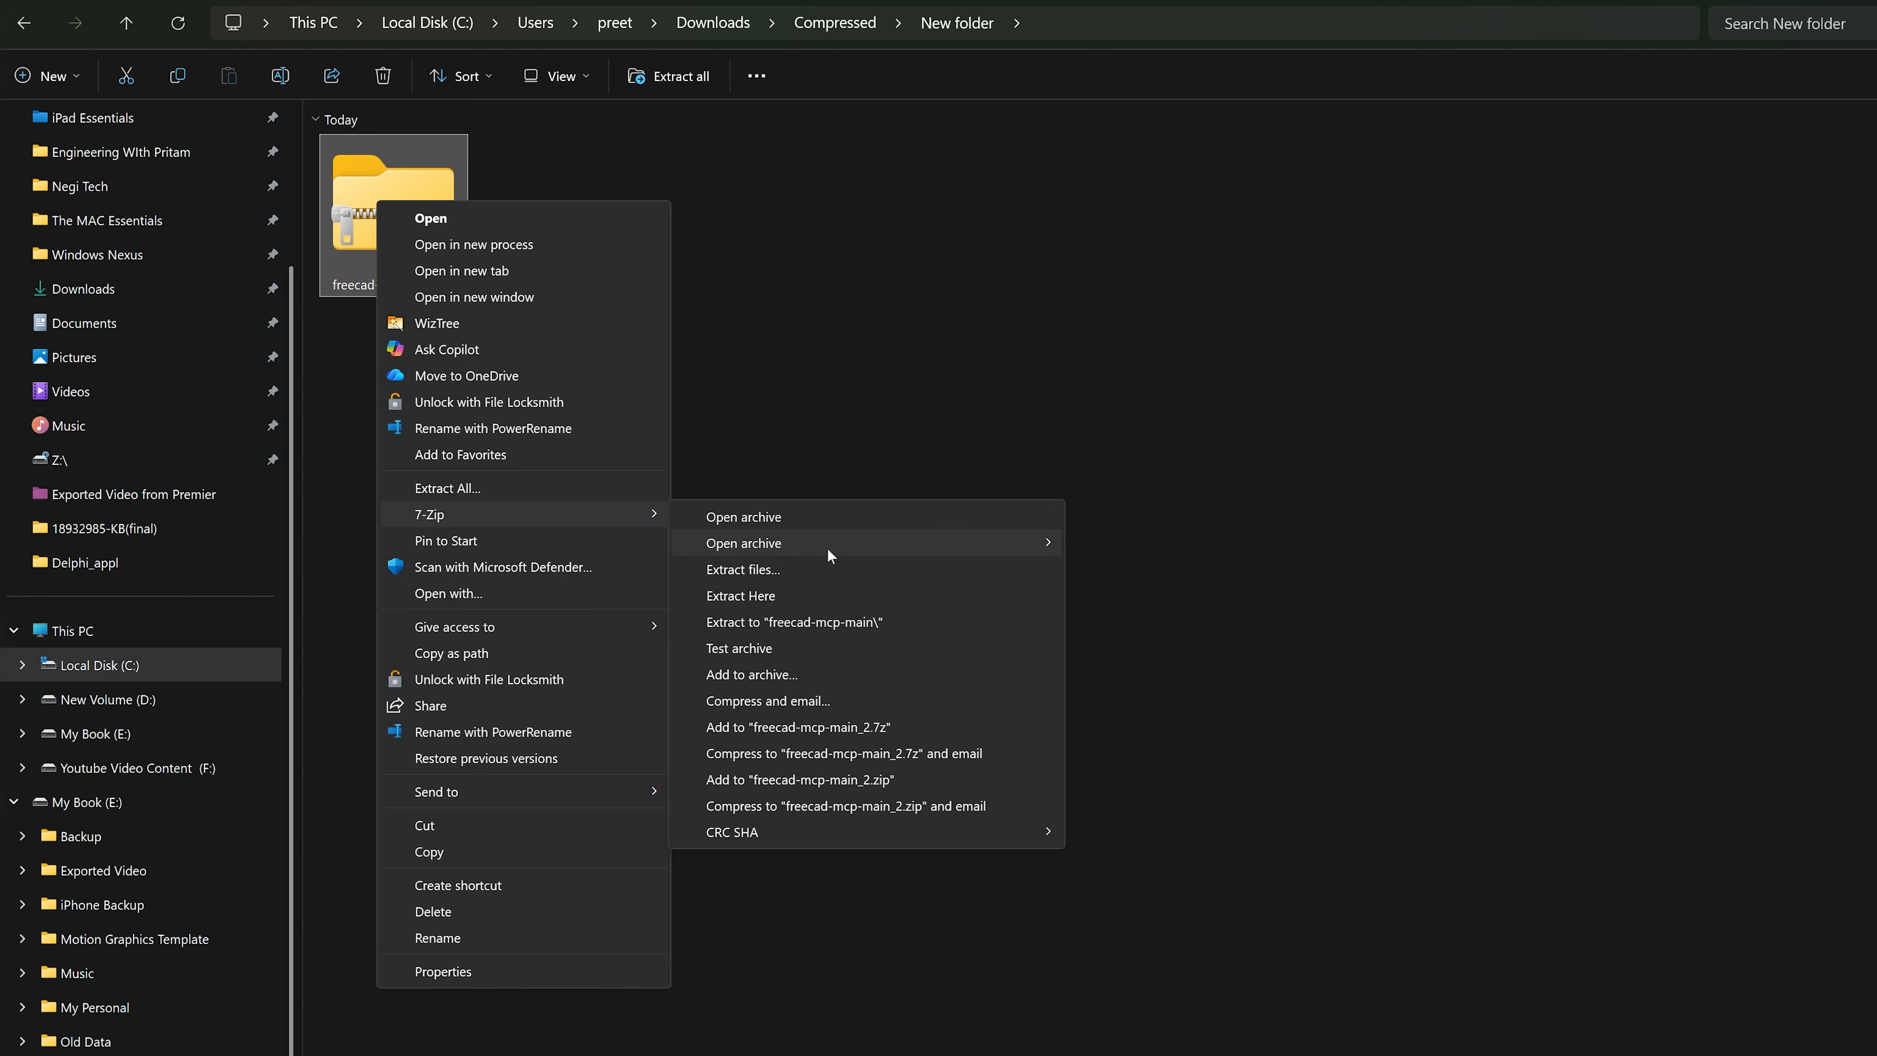
click(861, 623)
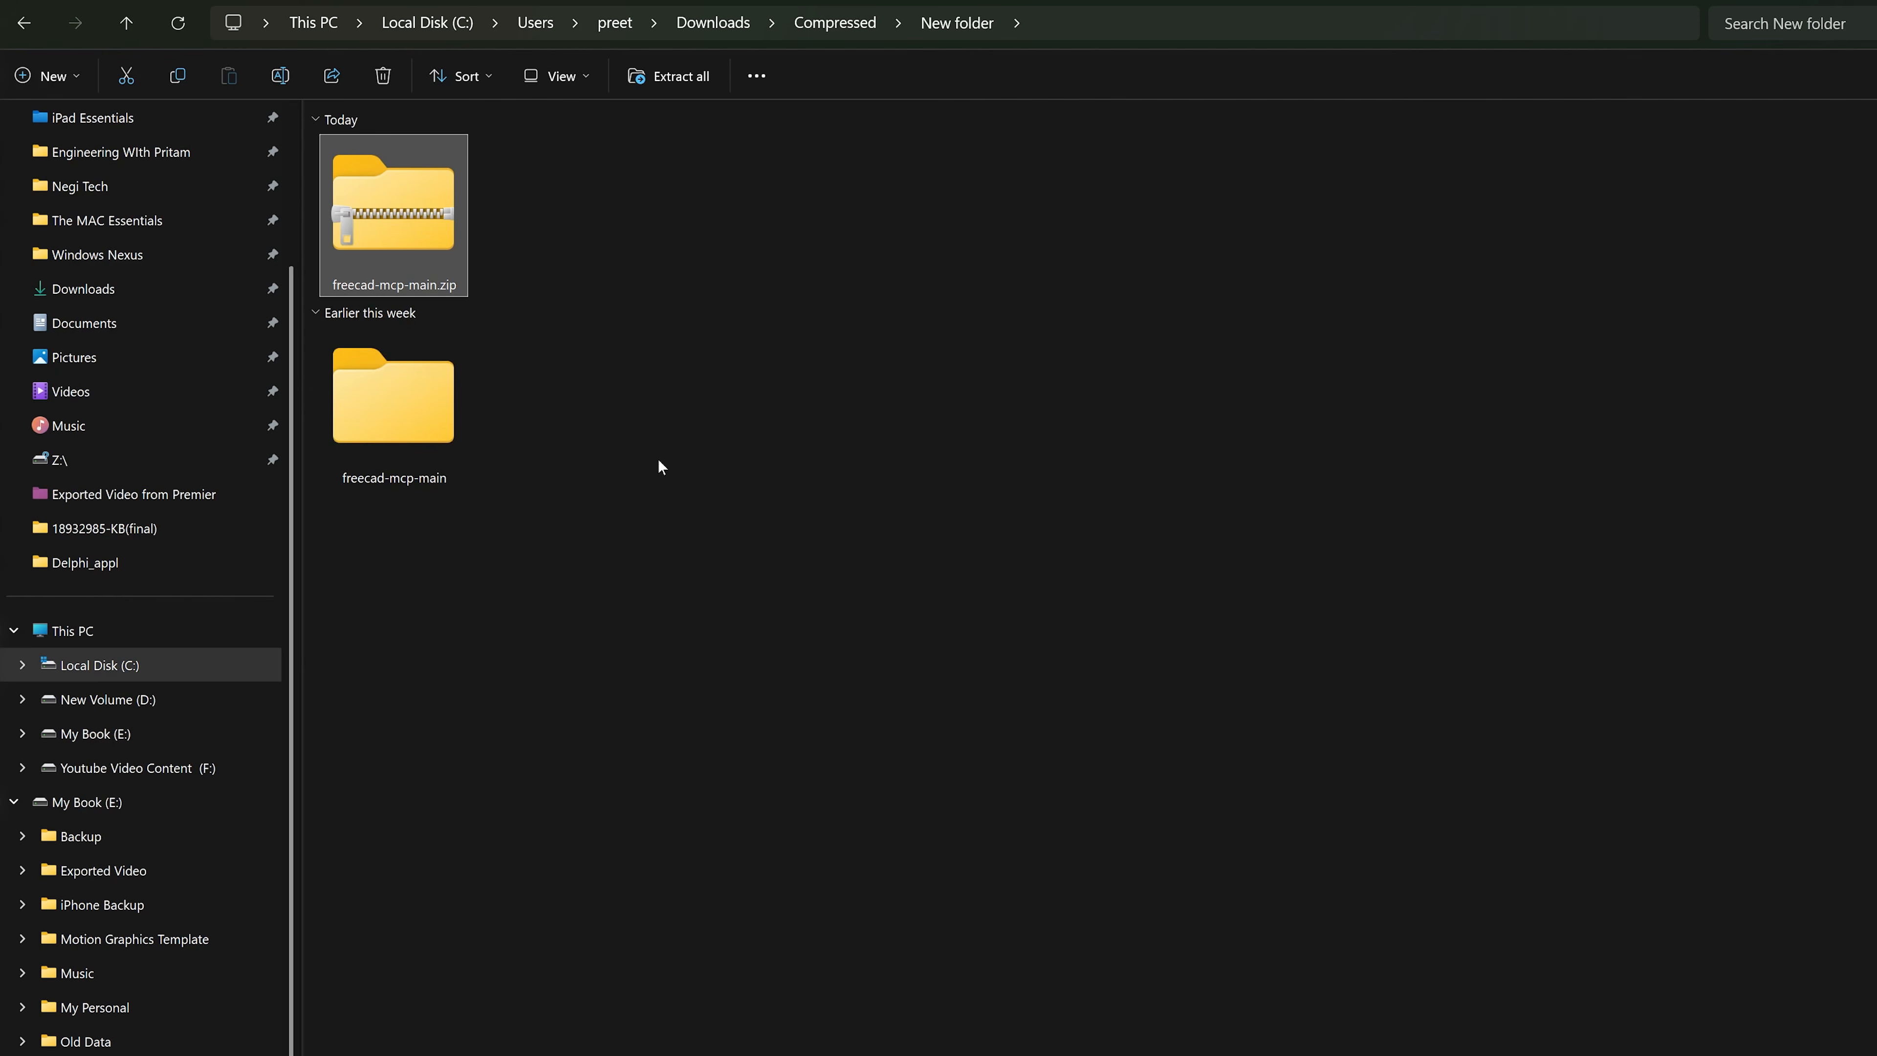
double_click(436, 392)
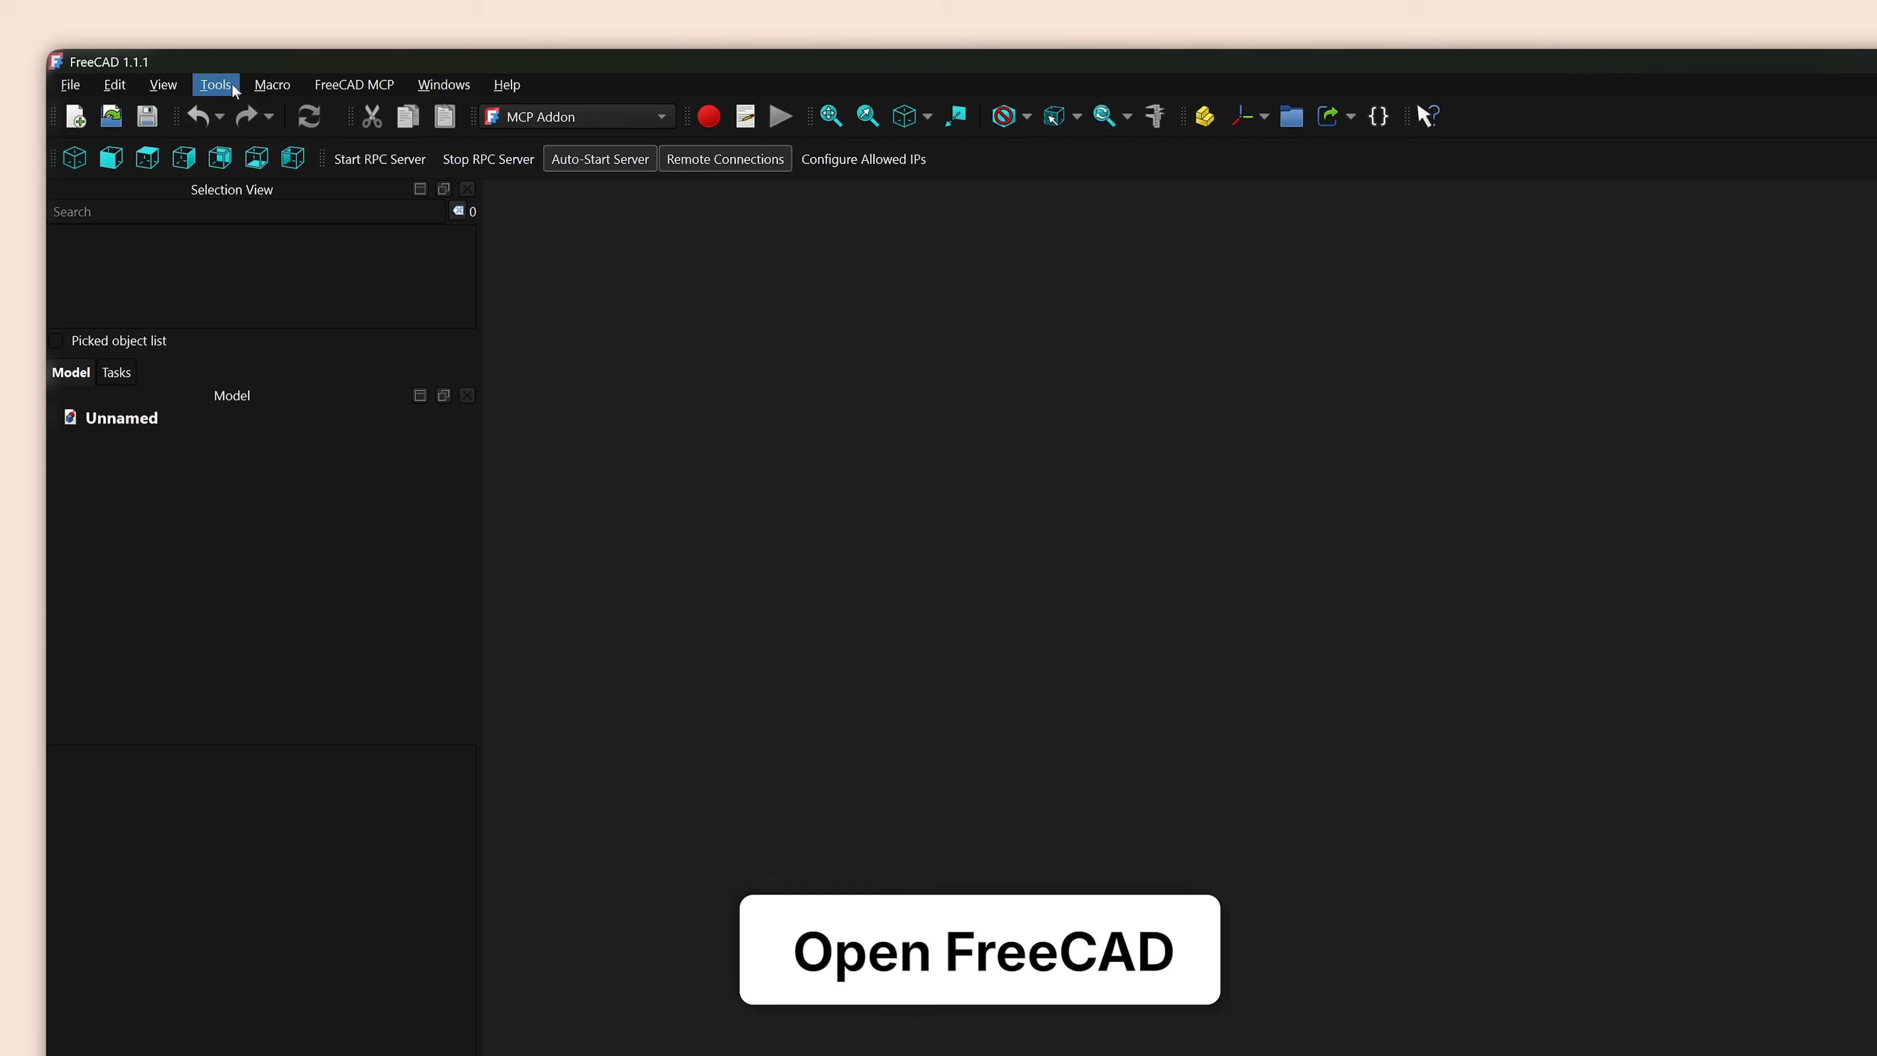
Step: Switch to FreeCAD and open the addons folder from the Addon Manager
click(216, 85)
click(290, 122)
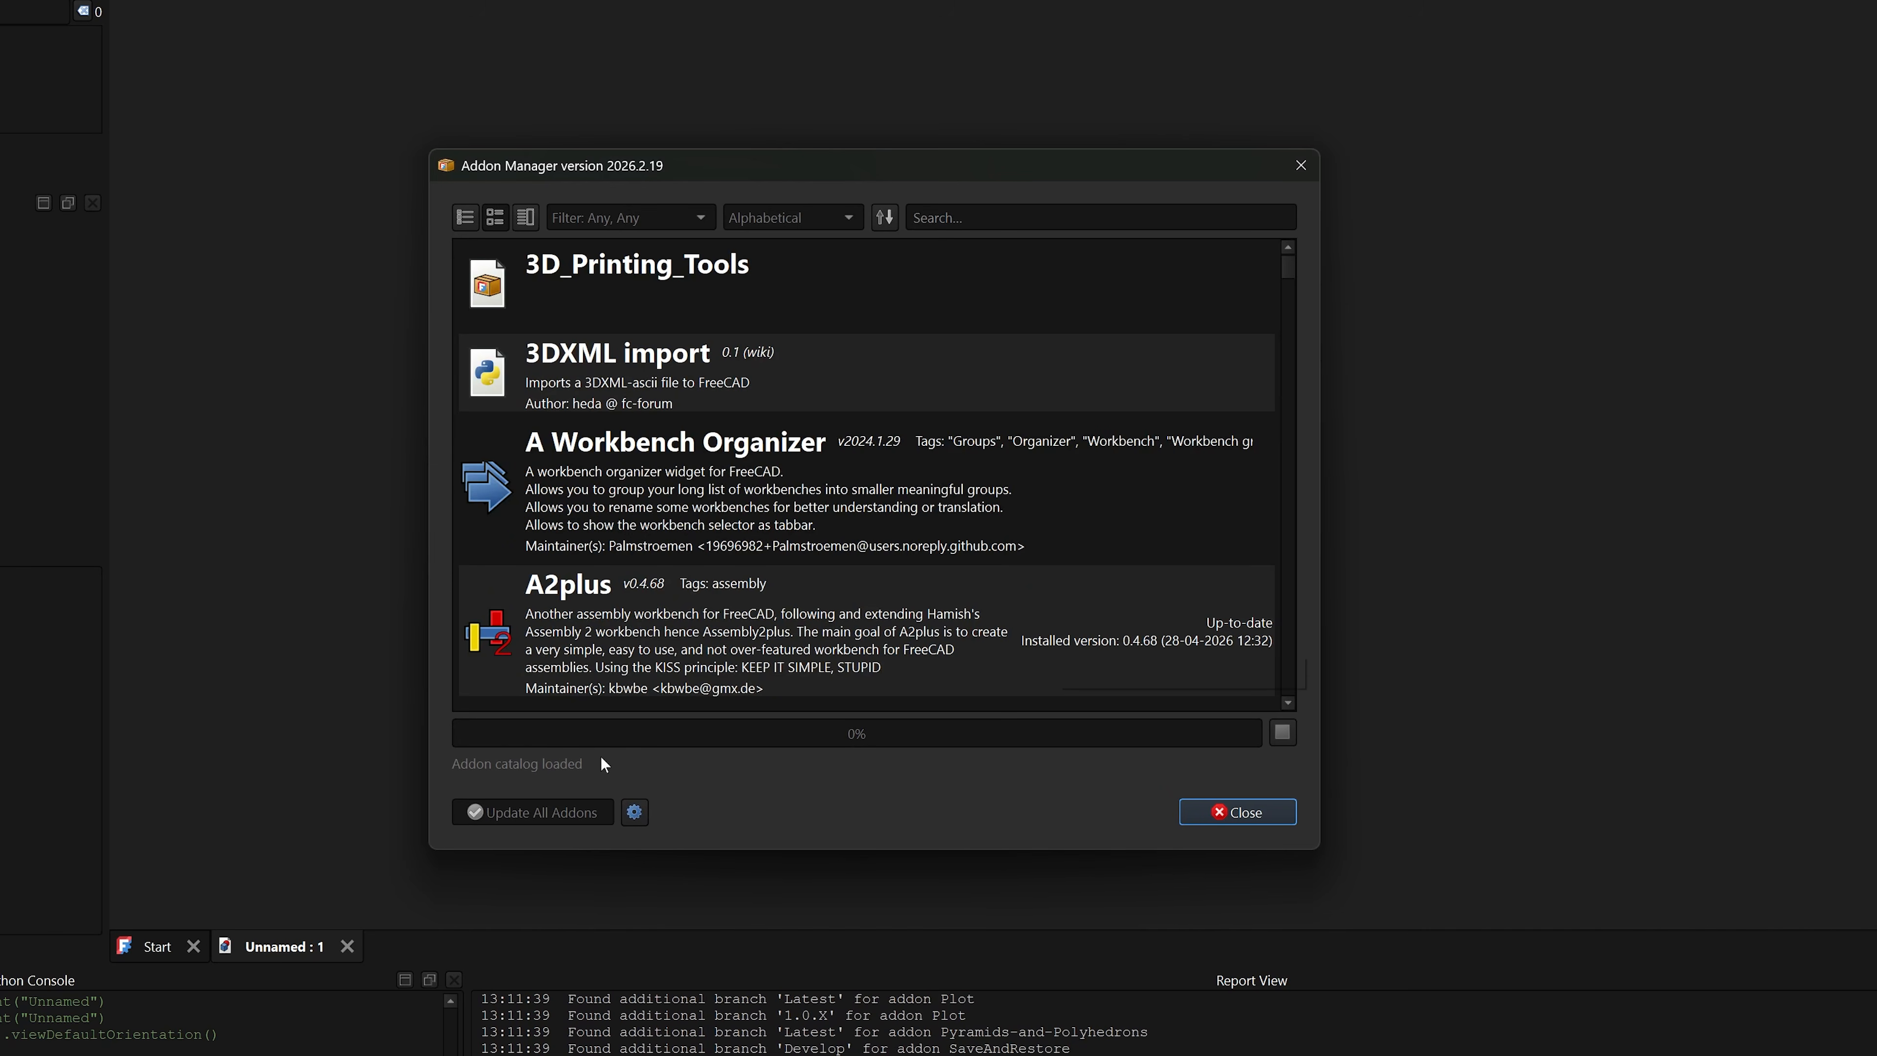
click(659, 810)
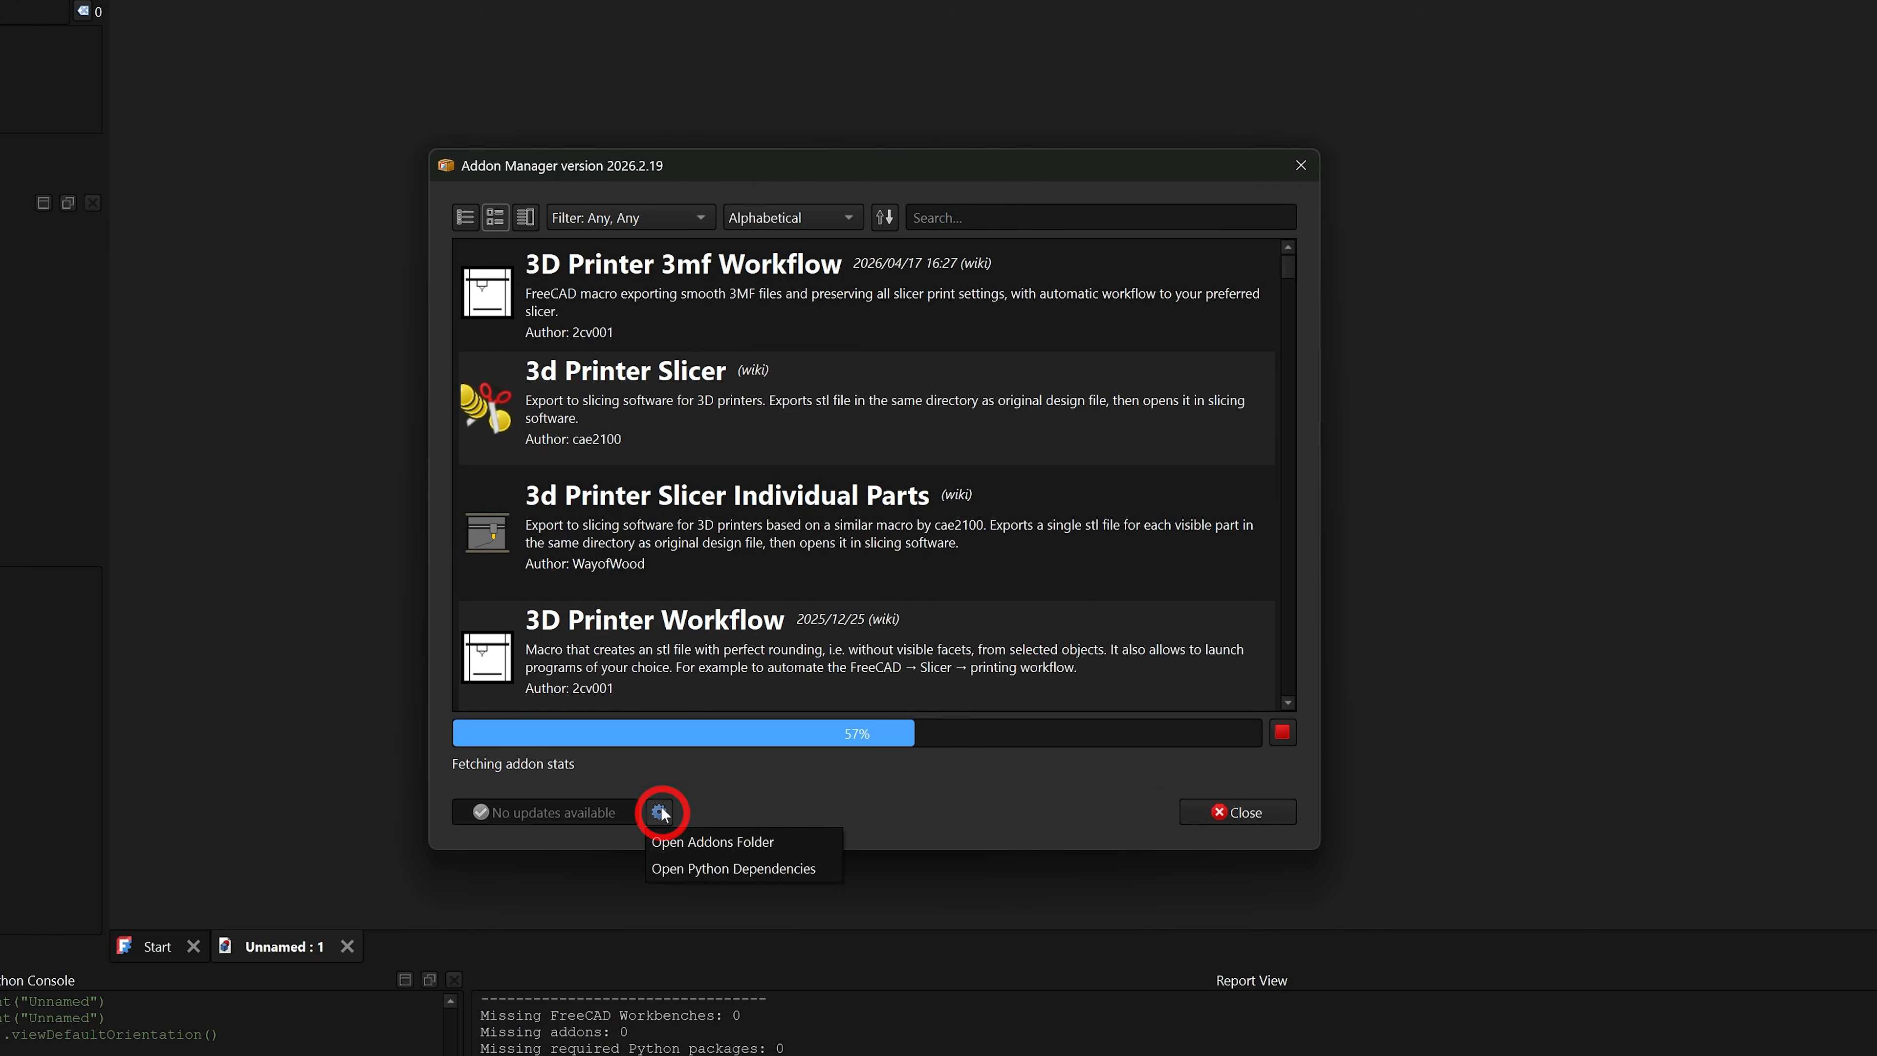
click(786, 843)
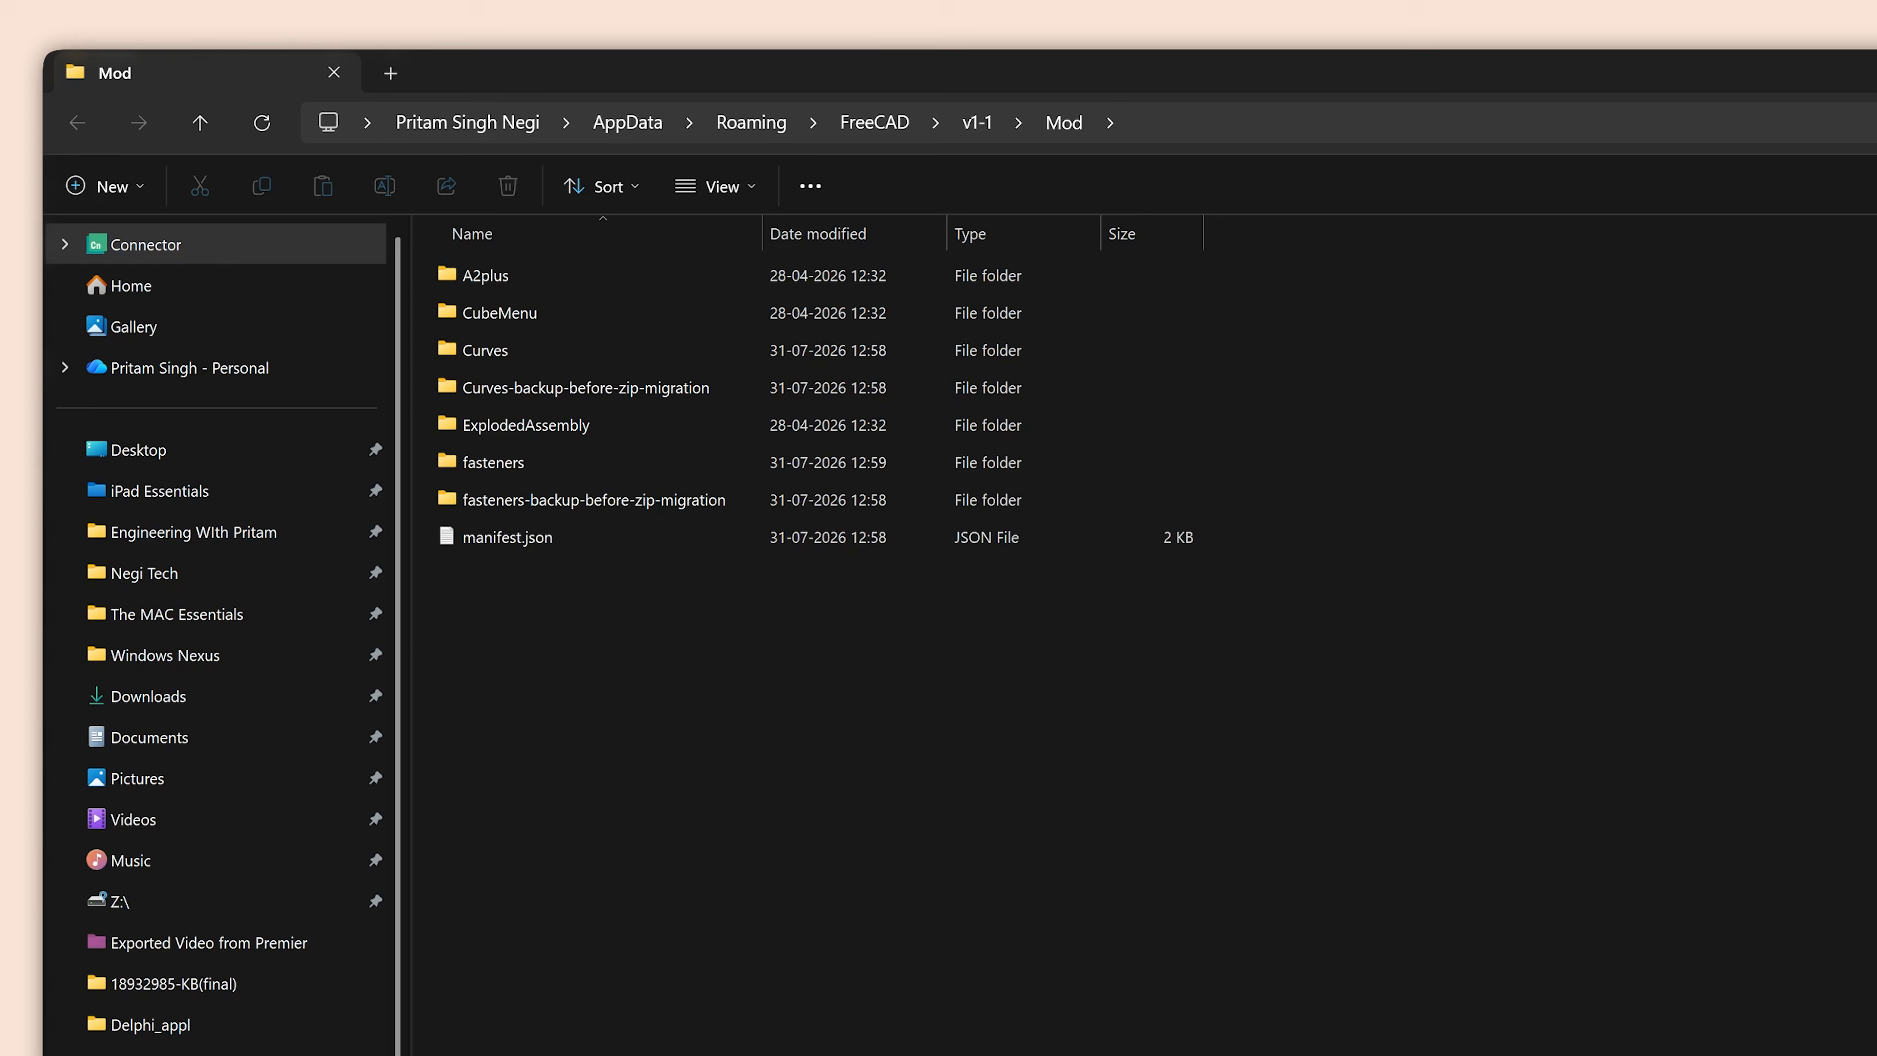
Step: Move the FreeCADMCP folder from the addon folder of freecad-mcp-main into FreeCAD's Mod folder
drag(1337, 1046, 1379, 391)
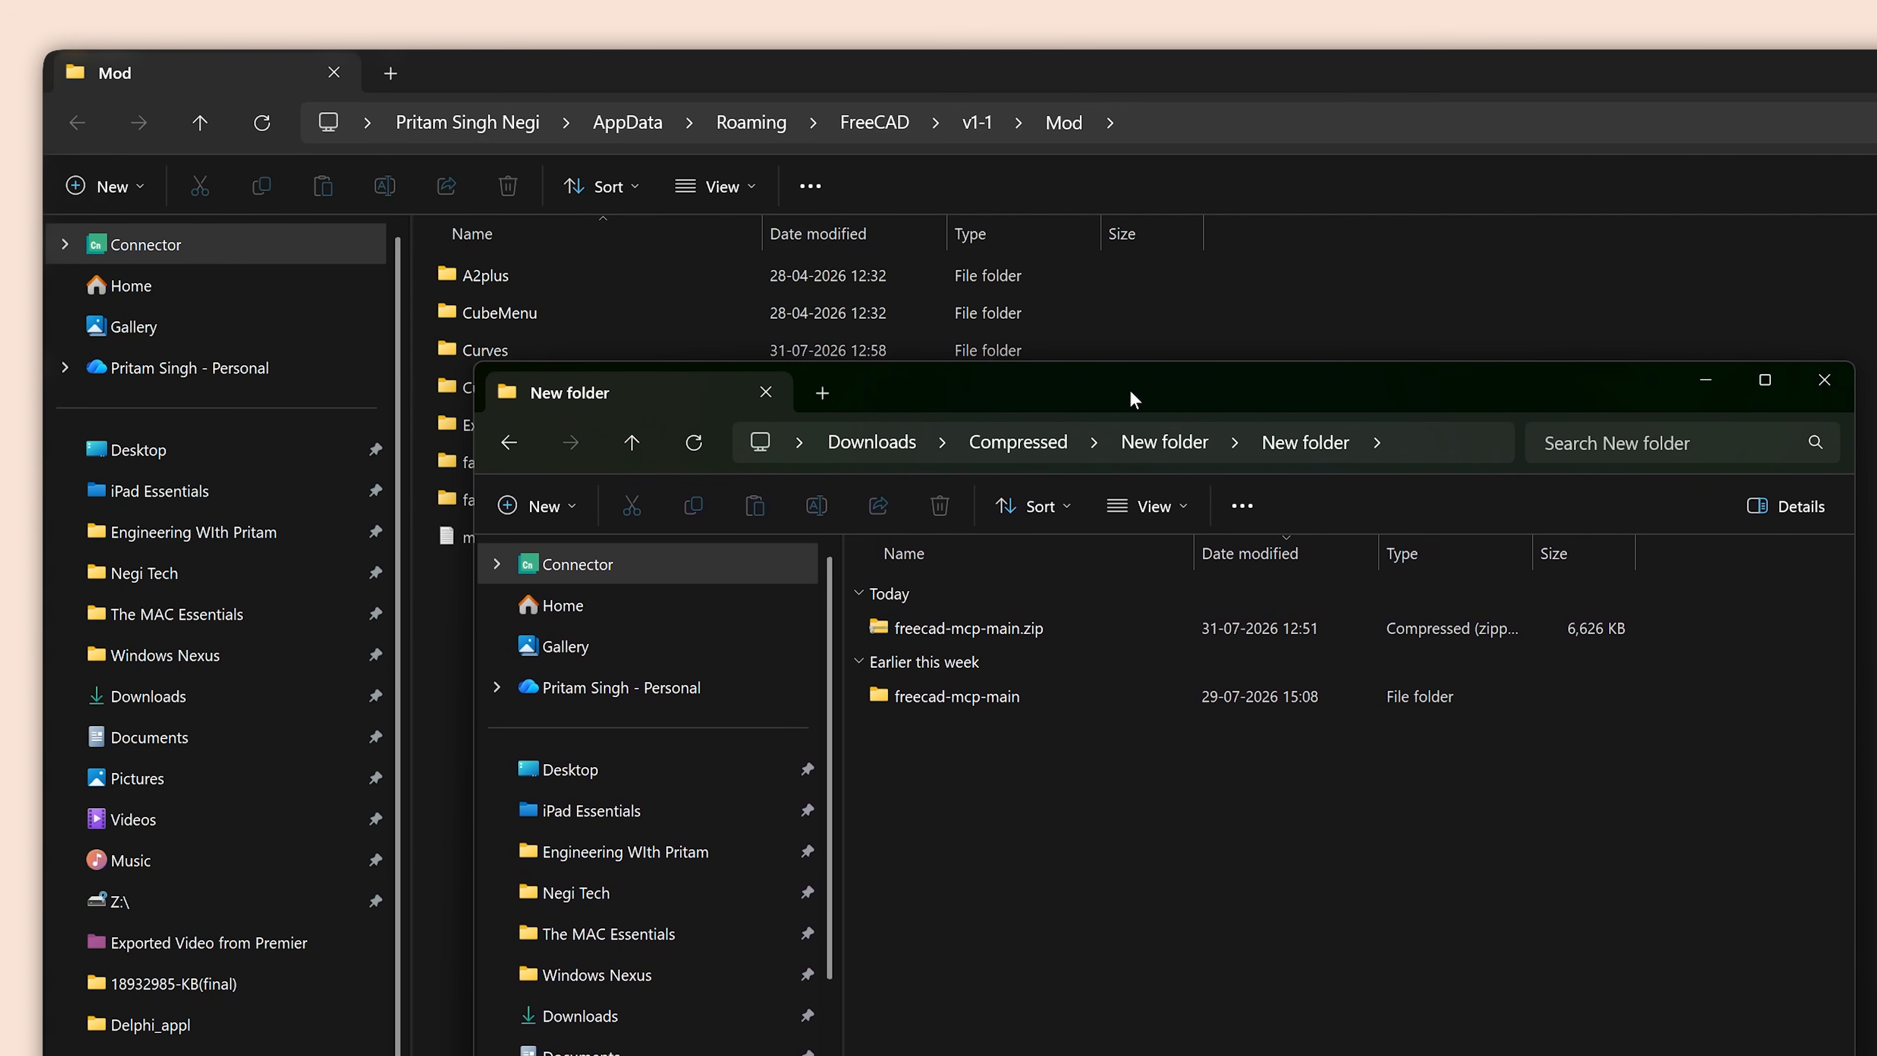
drag(1132, 393, 948, 332)
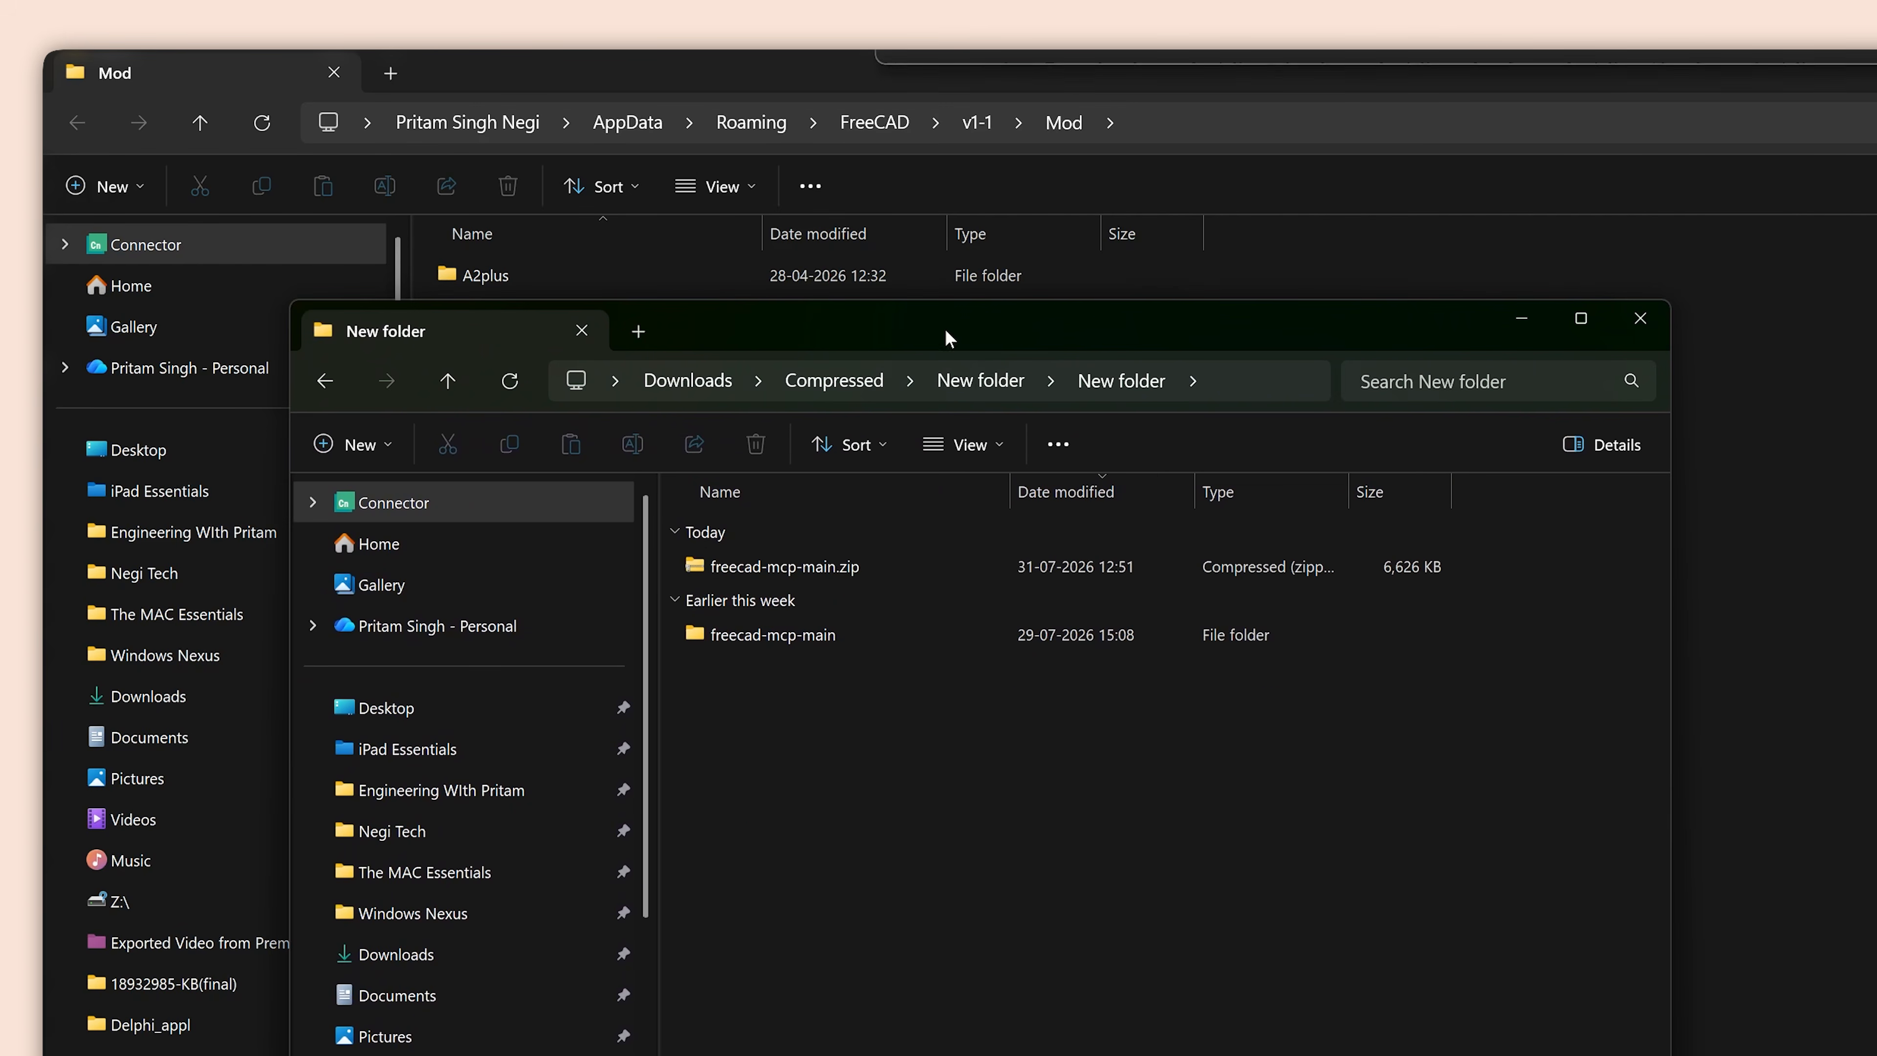
double_click(828, 636)
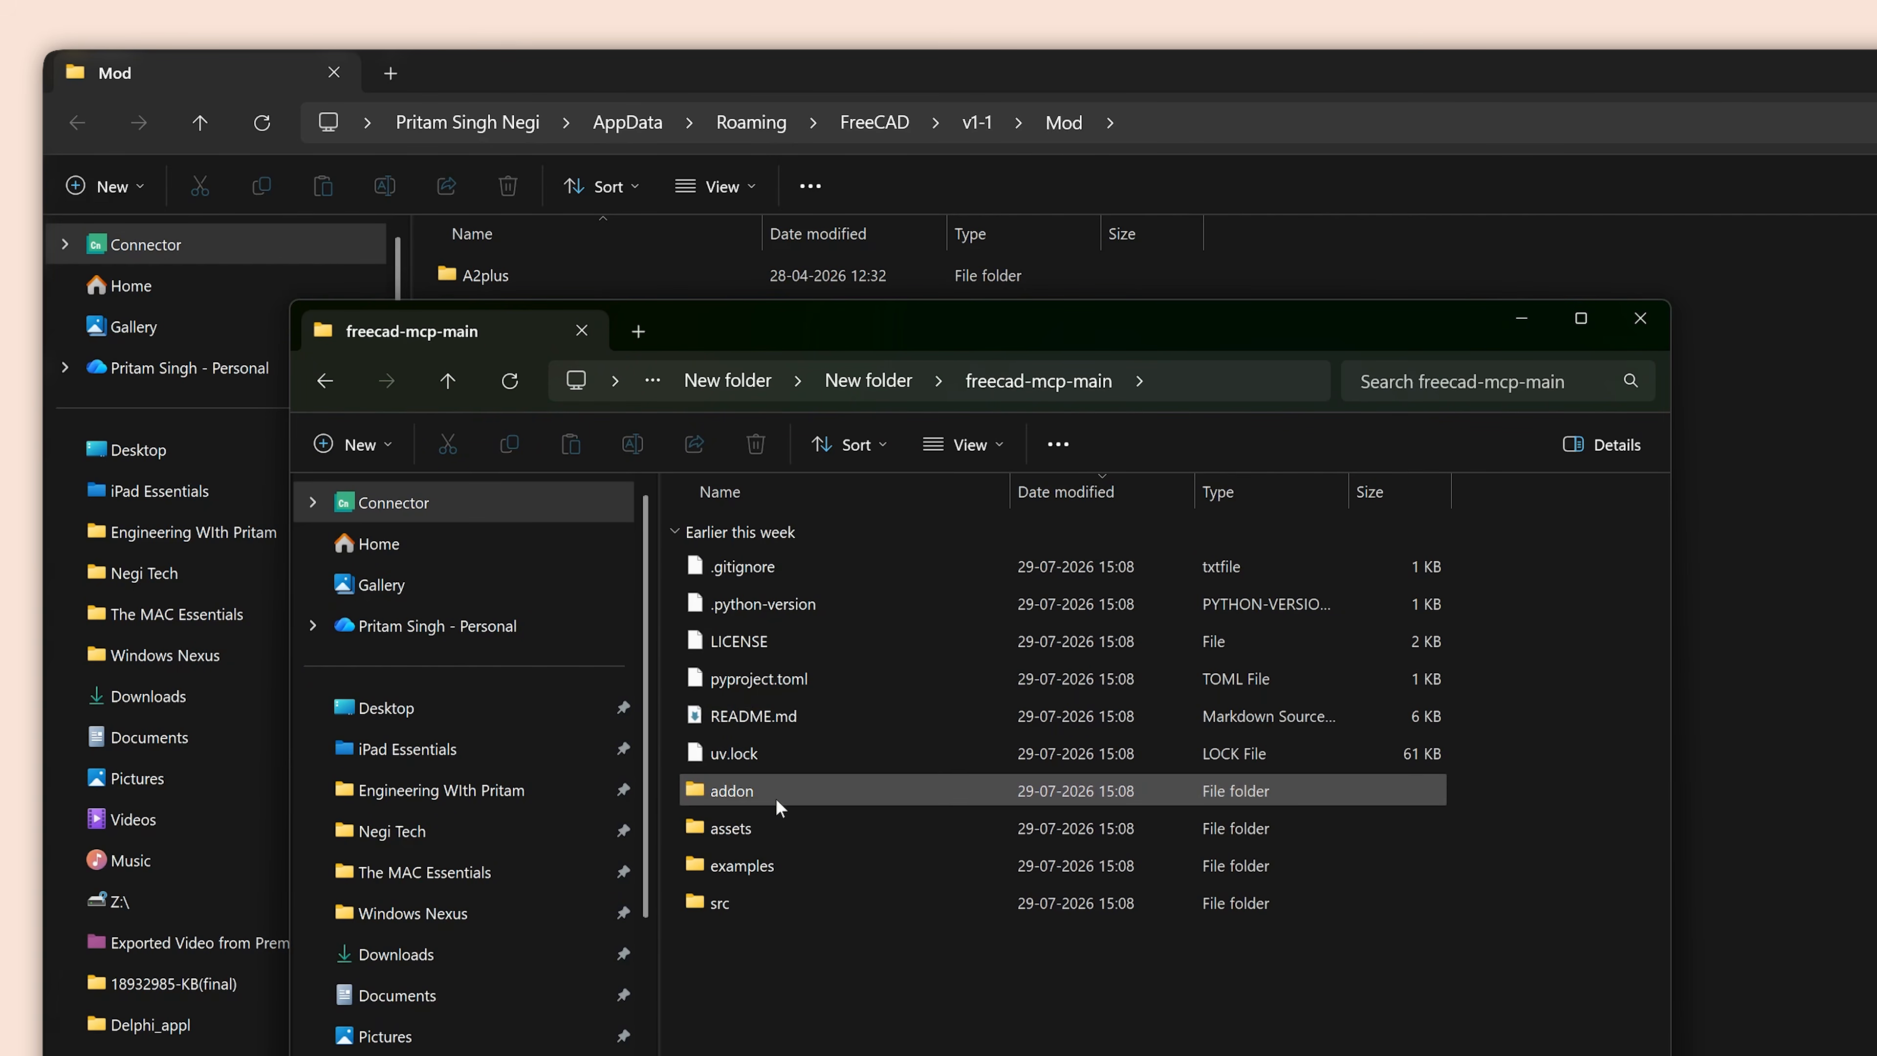
double_click(774, 797)
click(746, 567)
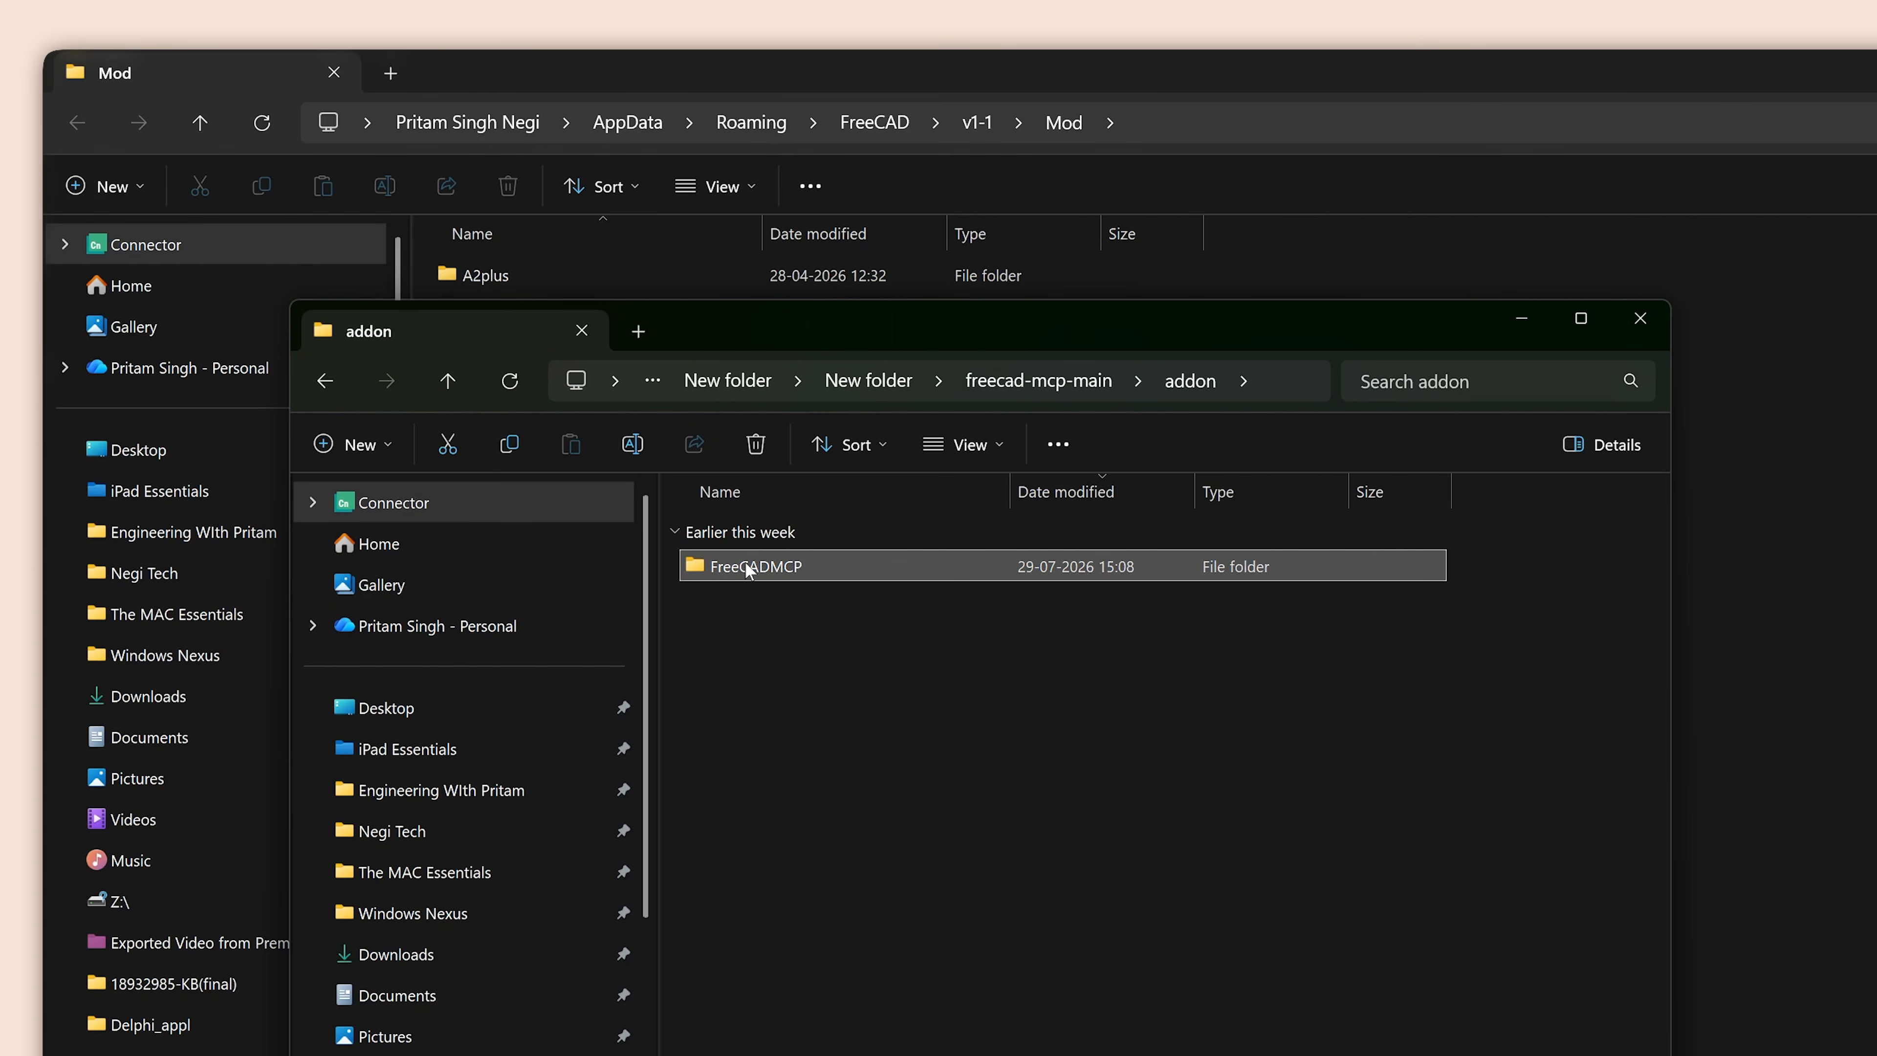
drag(748, 559, 1767, 667)
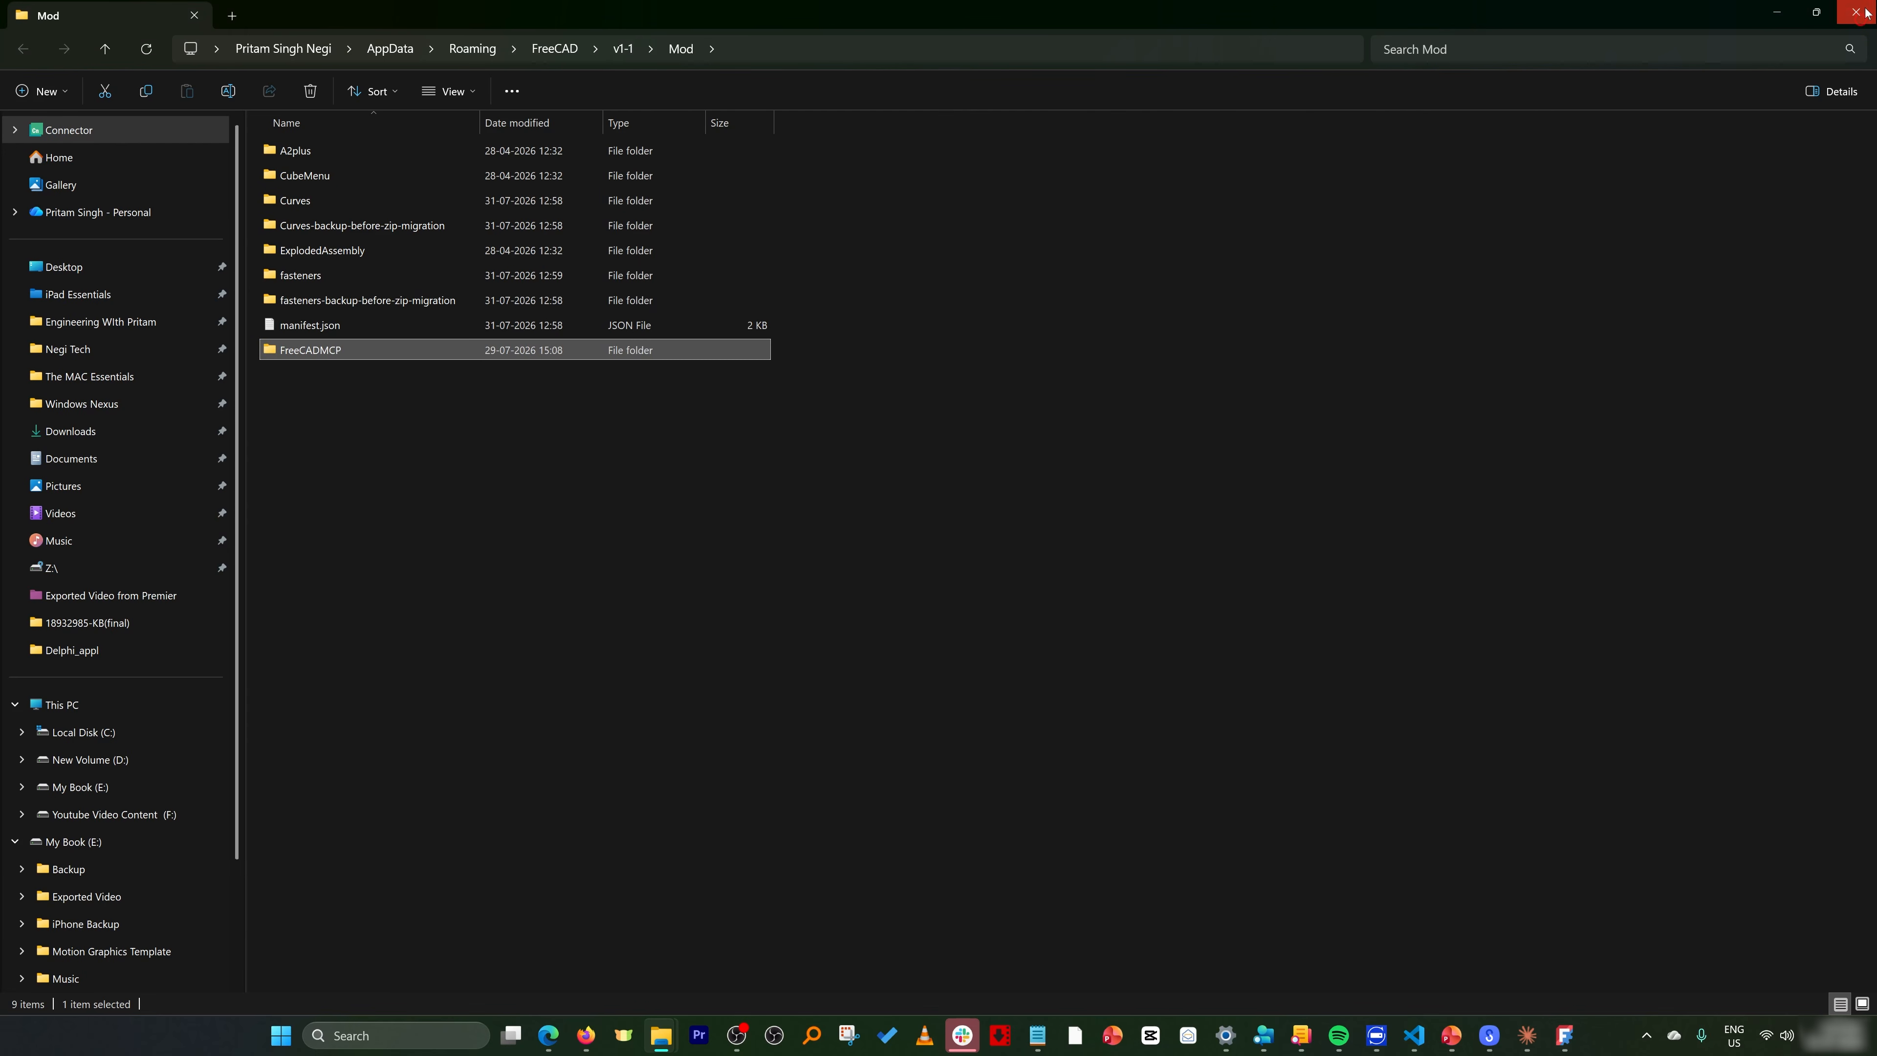
Step: Close both folder windows and the Addon Manager, and exit FreeCAD
click(1858, 12)
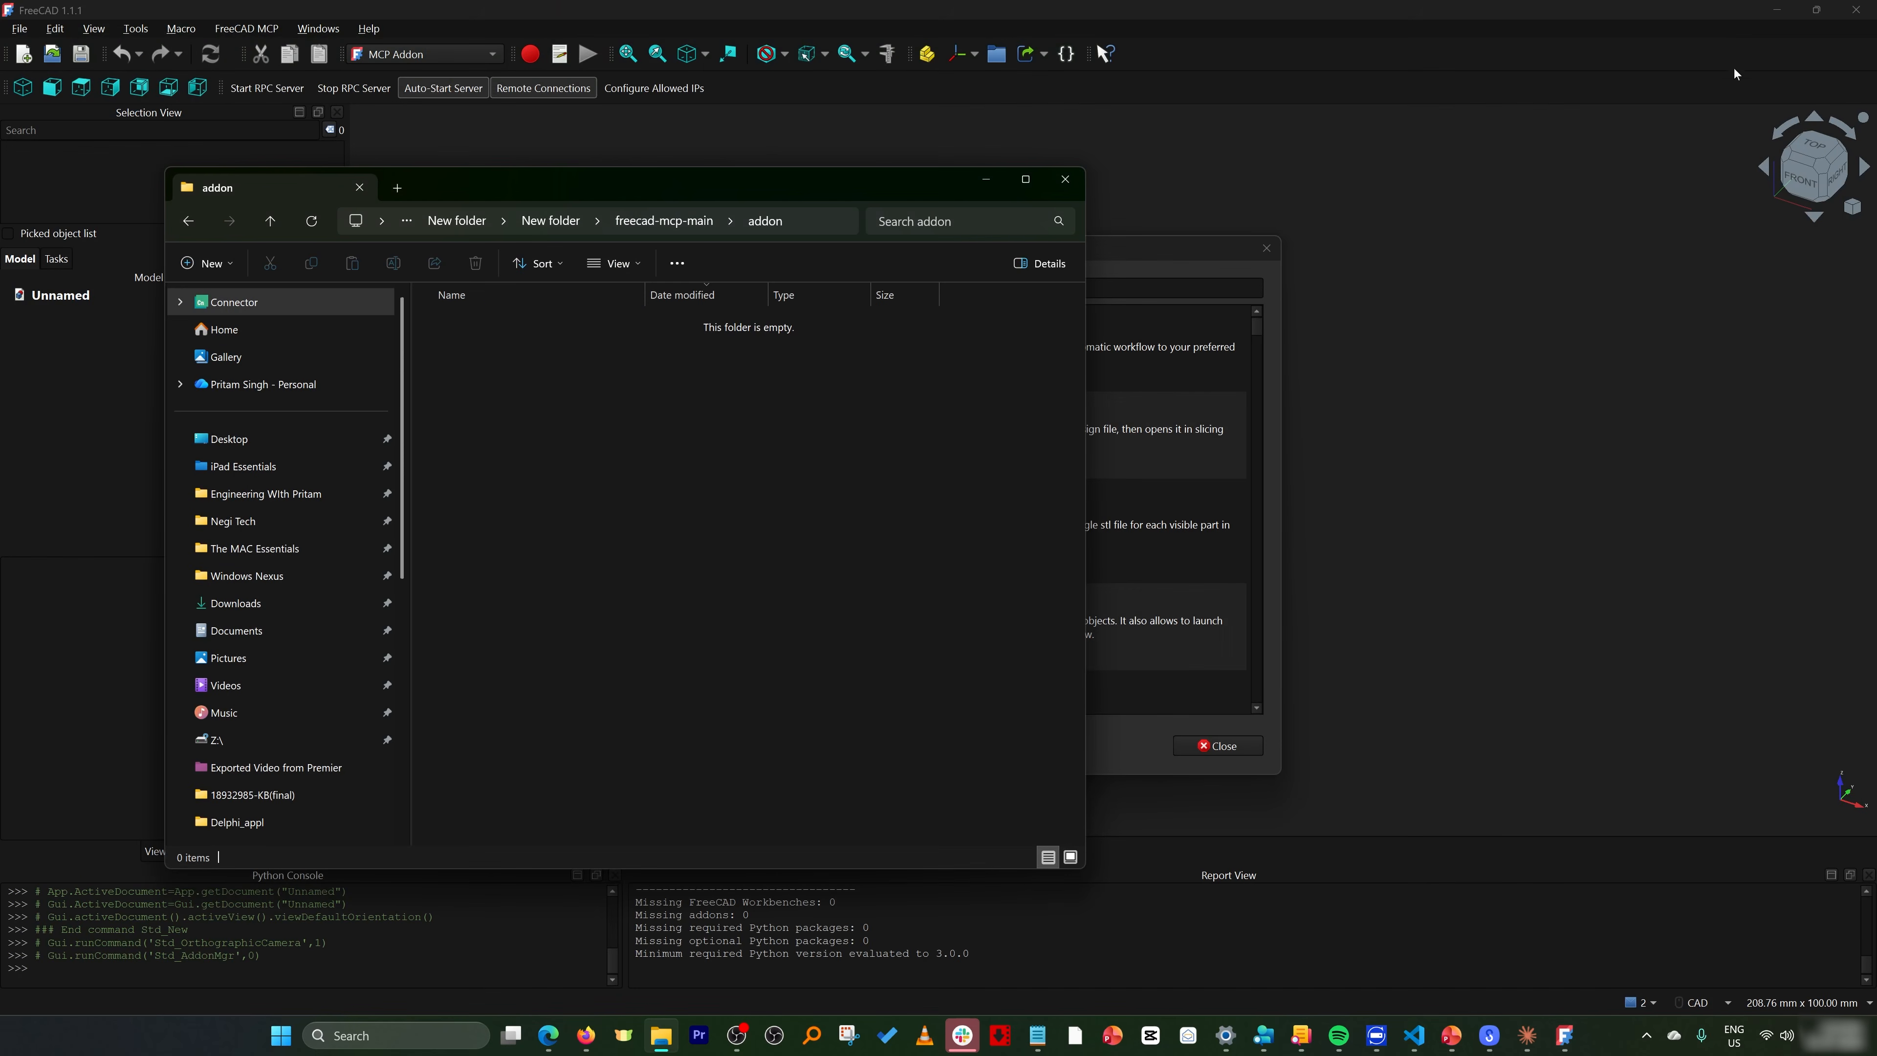
click(1064, 181)
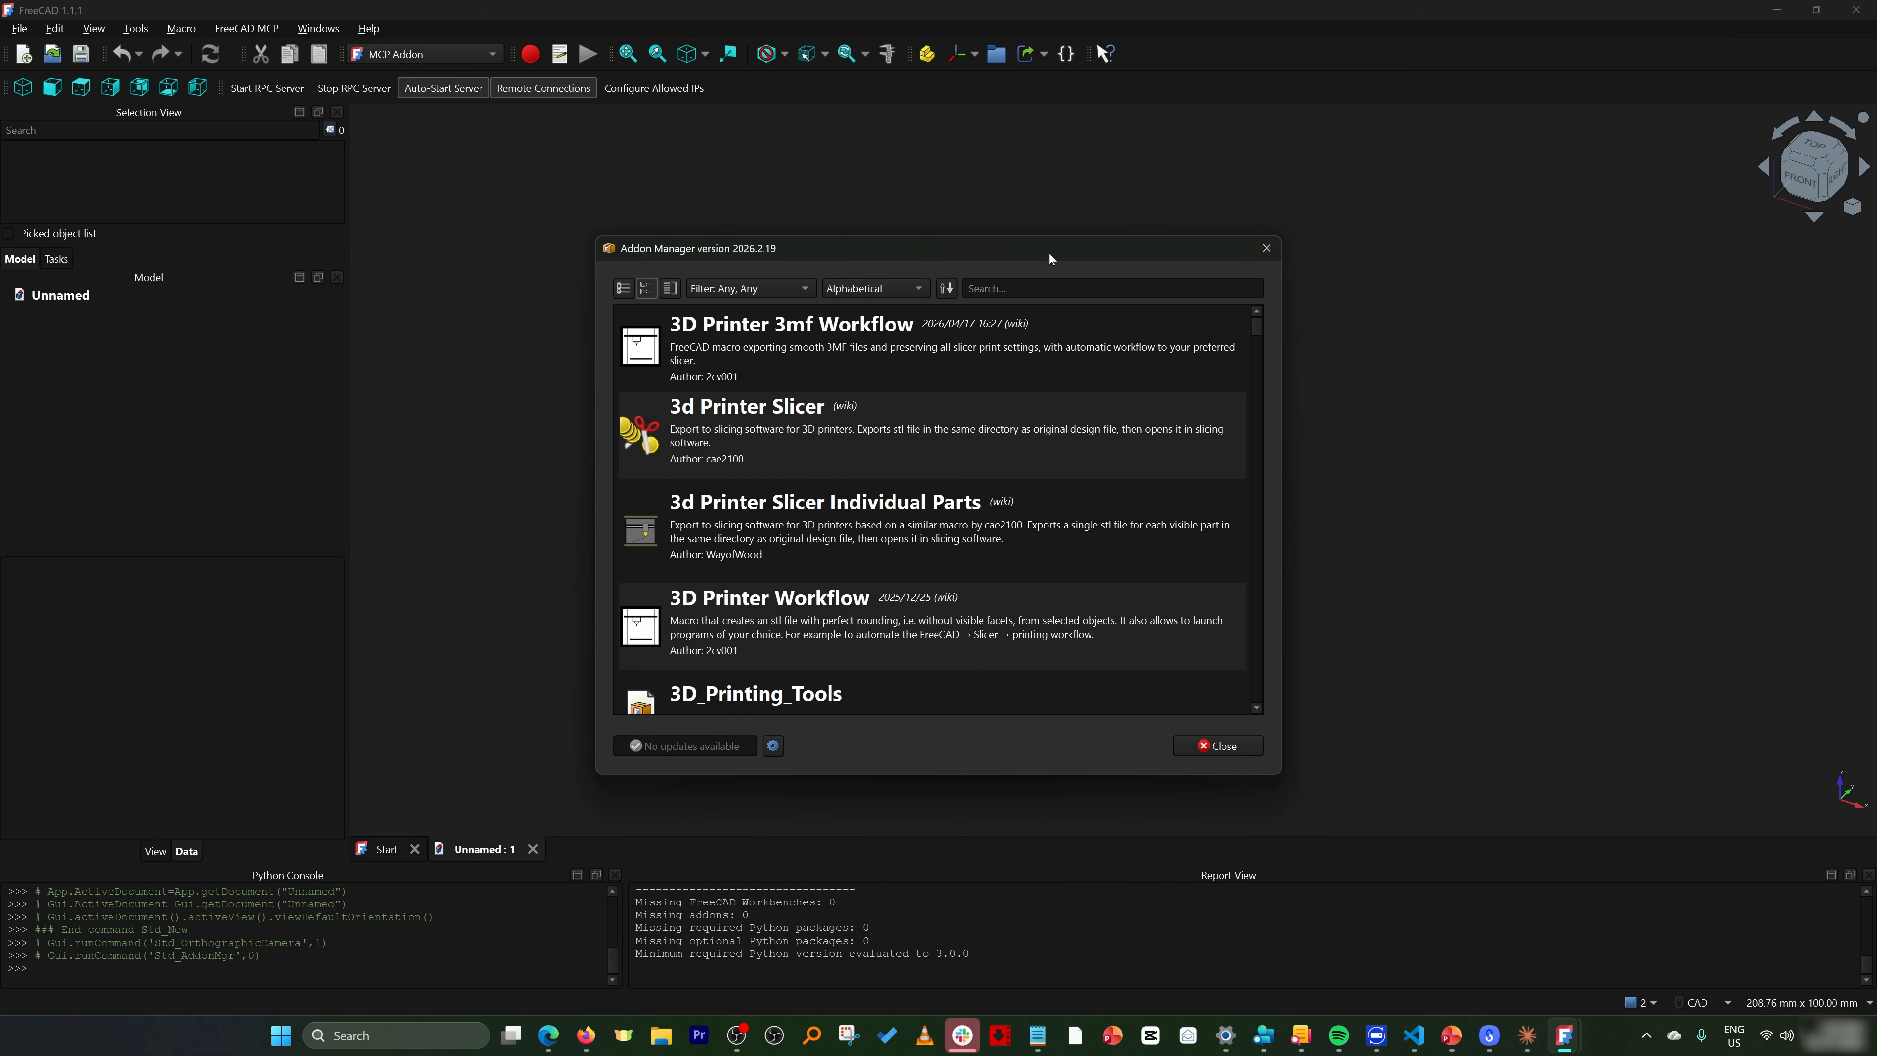
click(1264, 250)
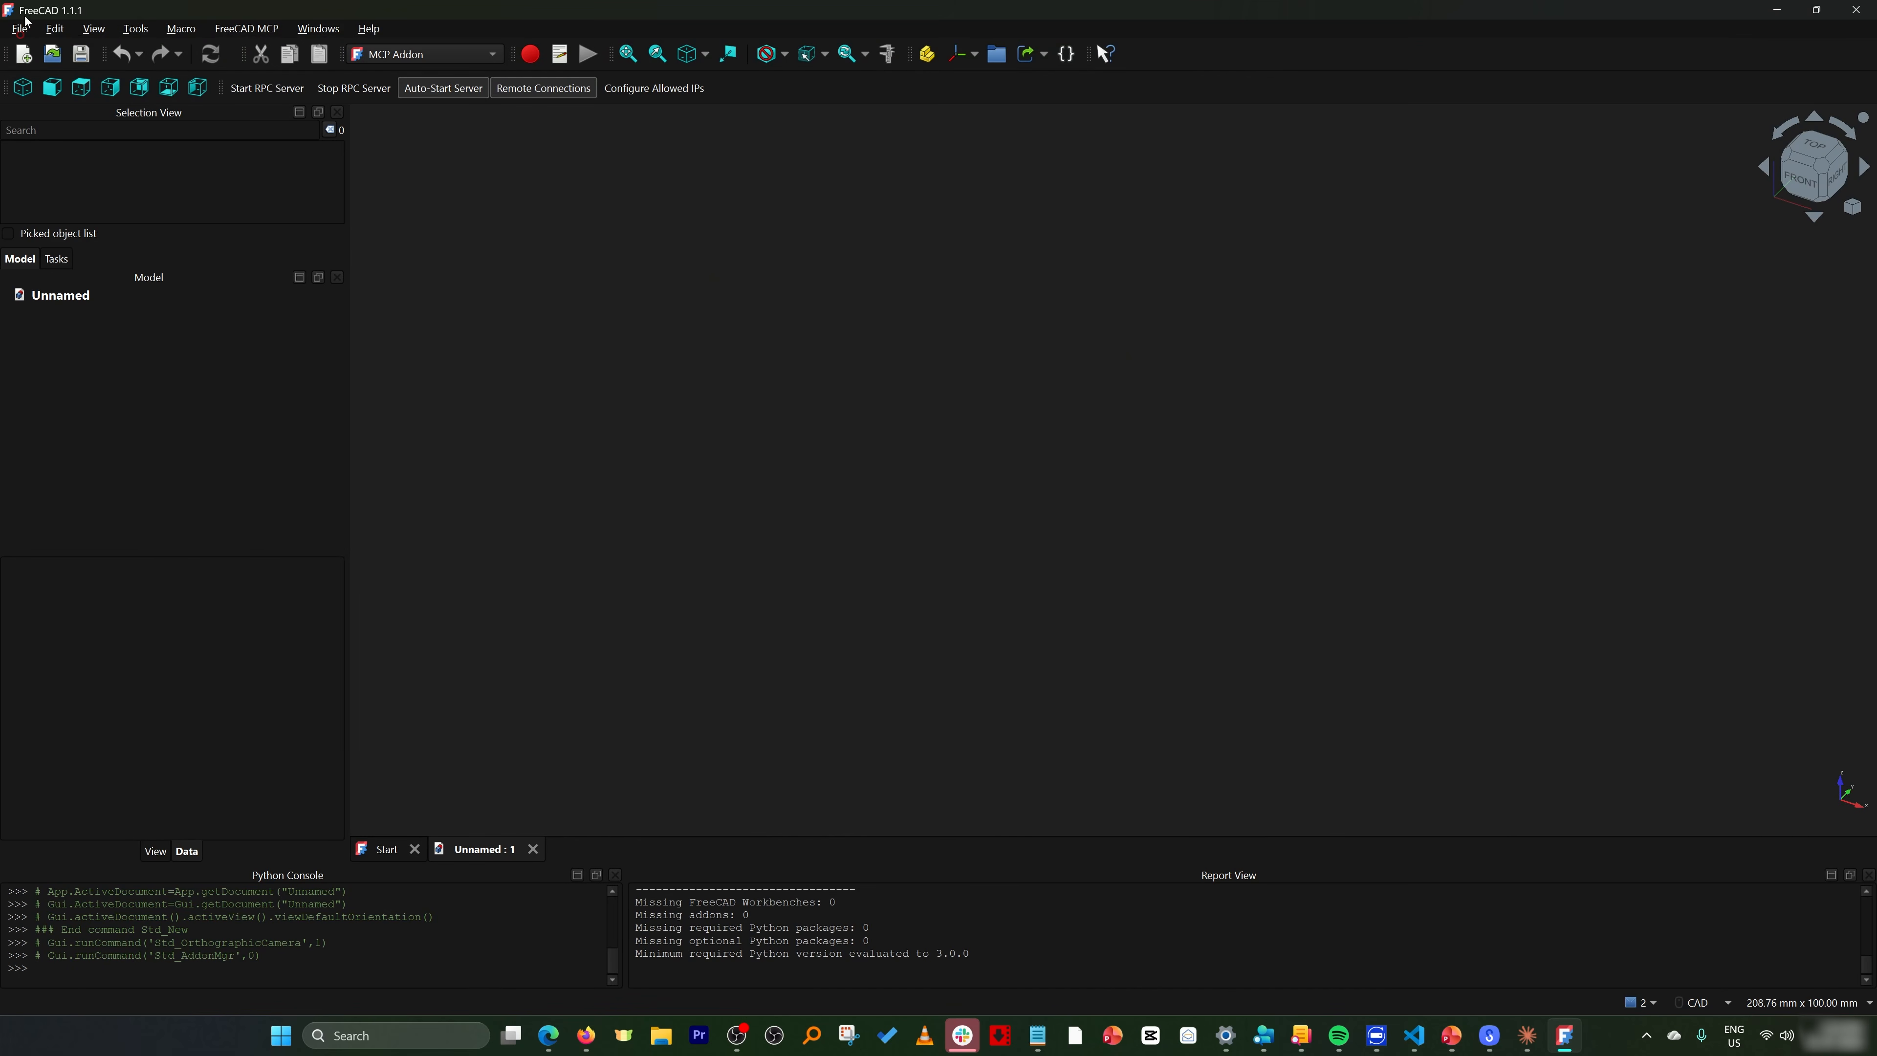
click(20, 28)
click(70, 400)
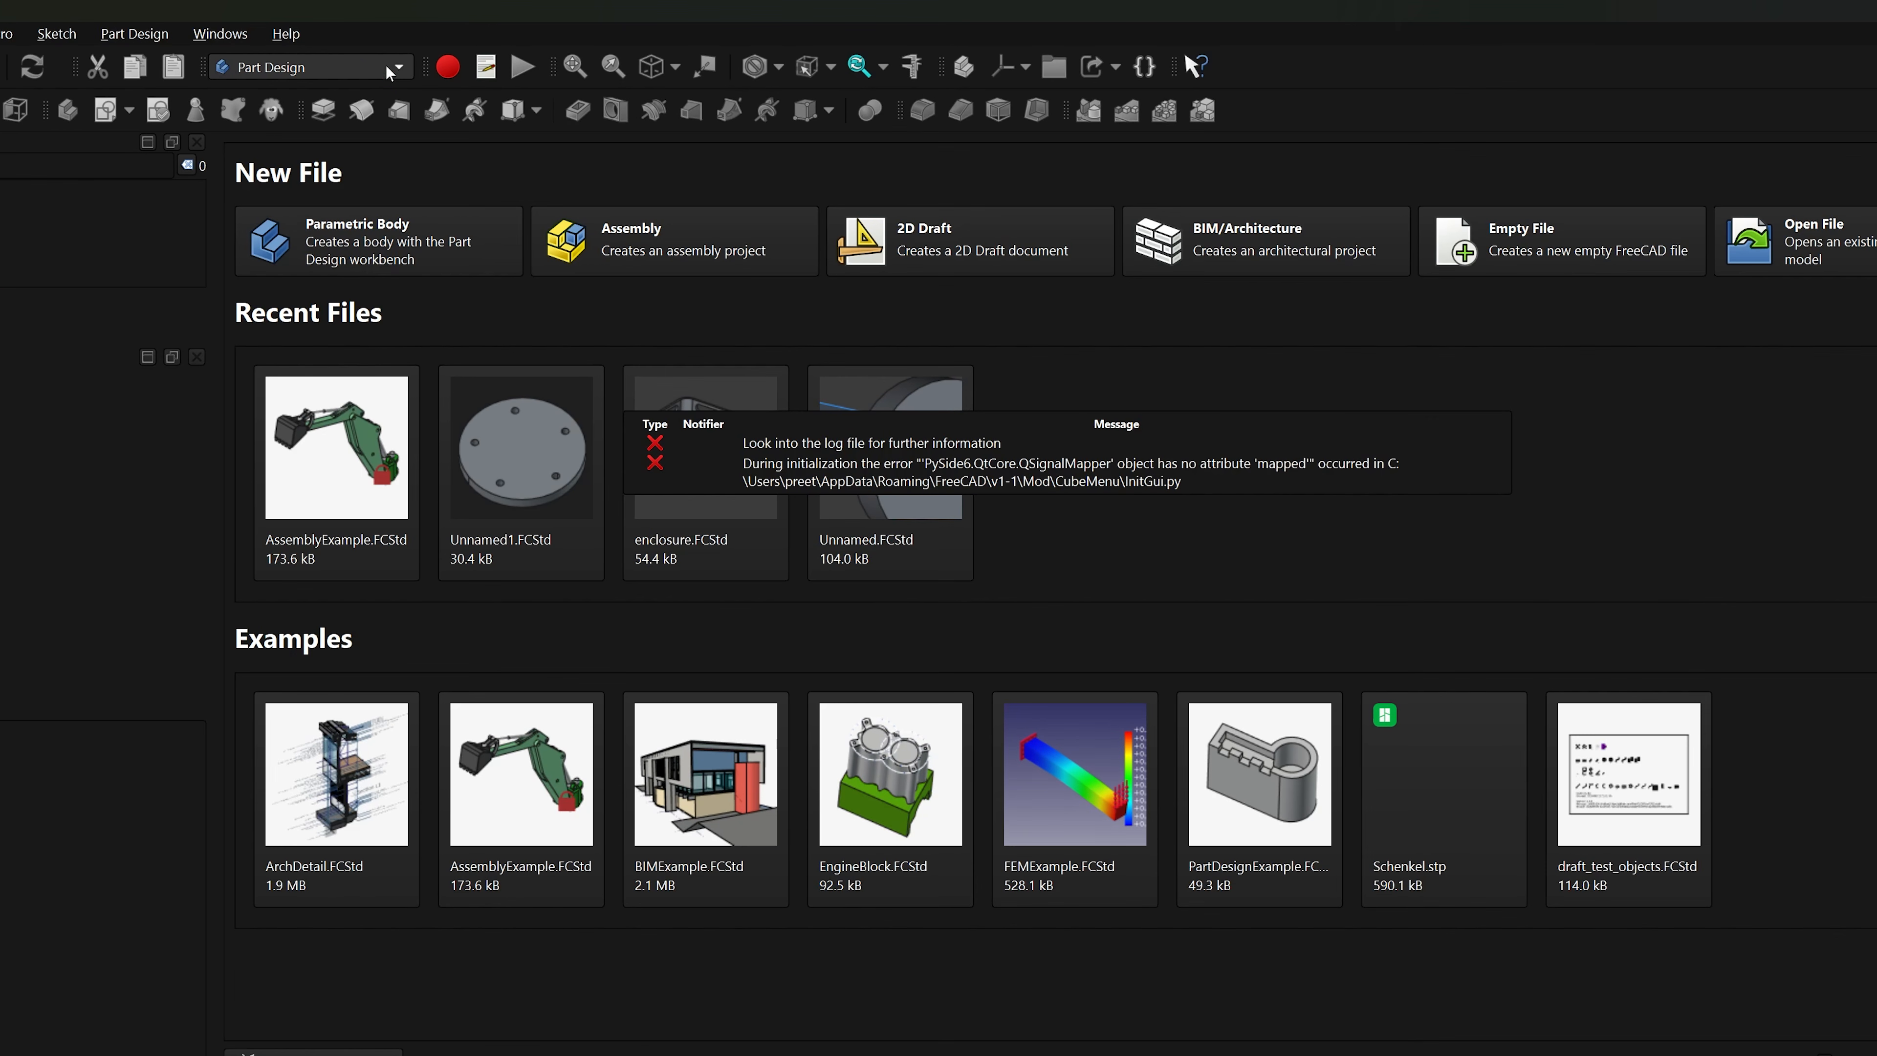
Step: Switch FreeCAD to the MCP Addon workbench and create a new empty document
click(484, 55)
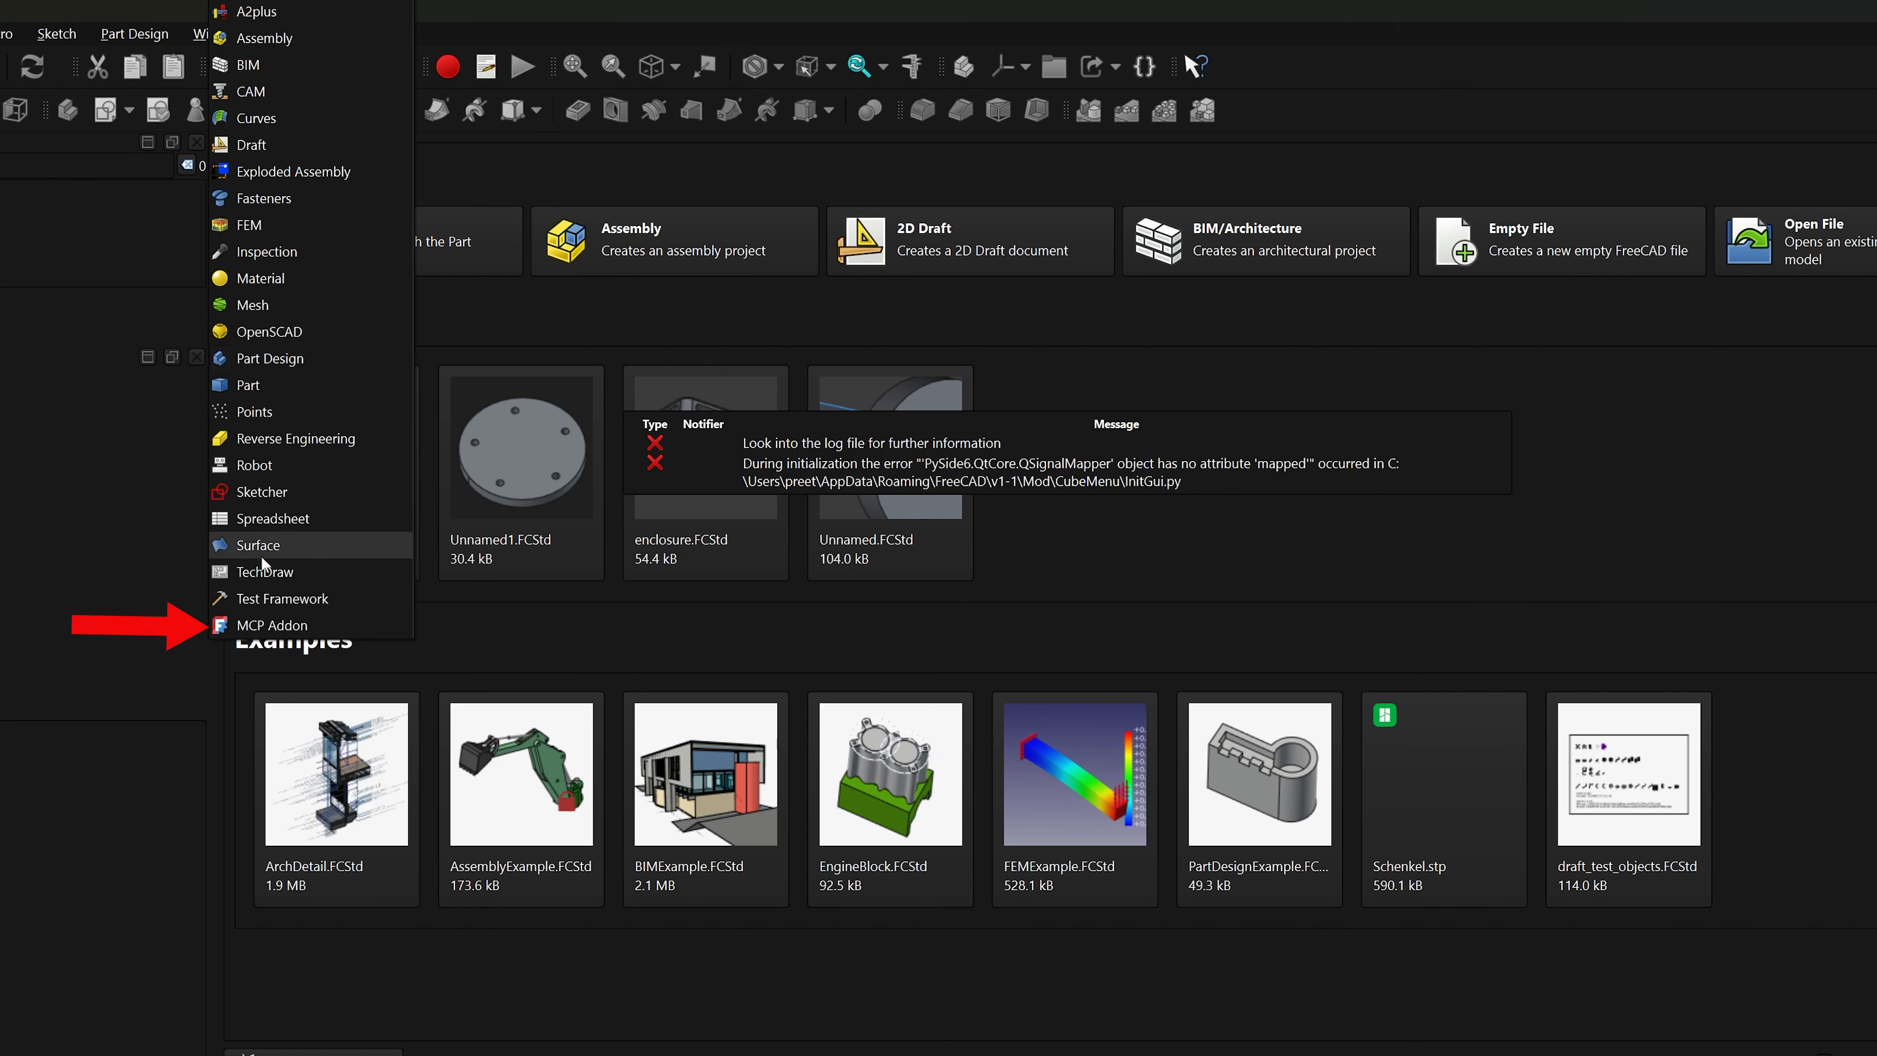
click(301, 626)
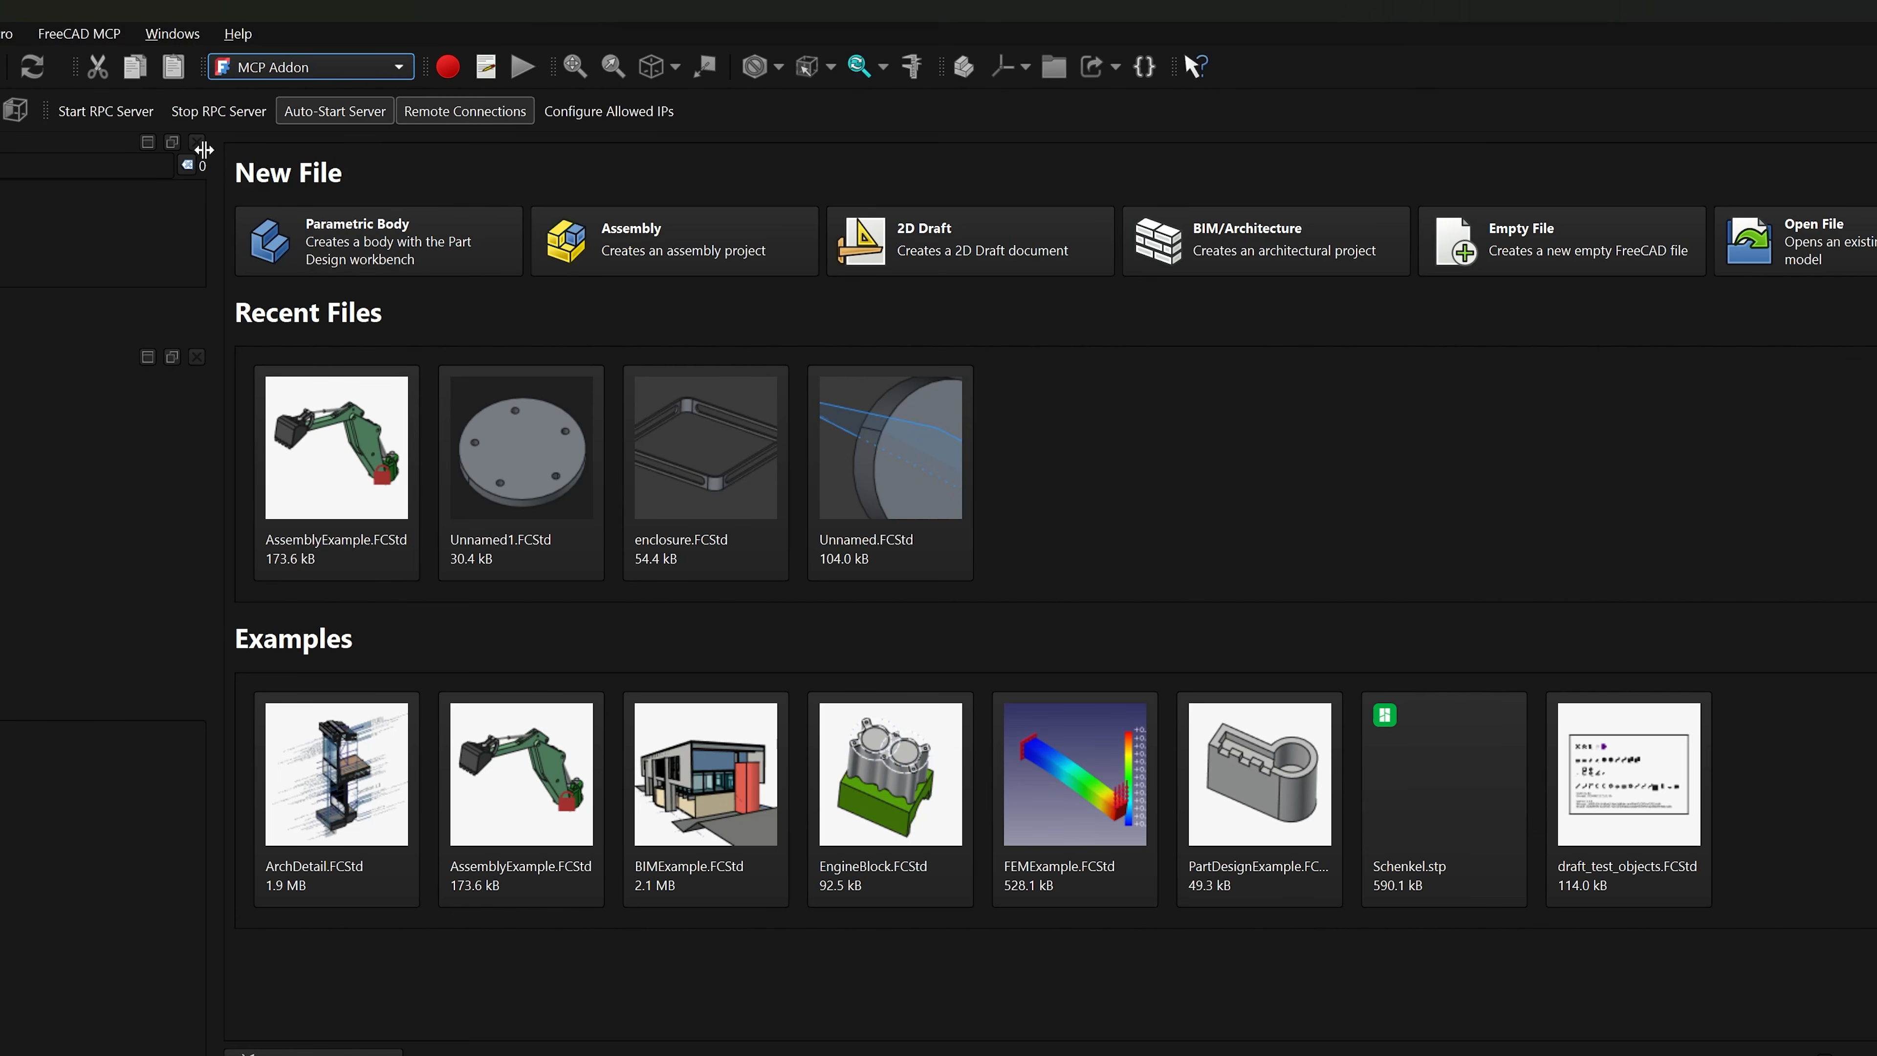
click(34, 70)
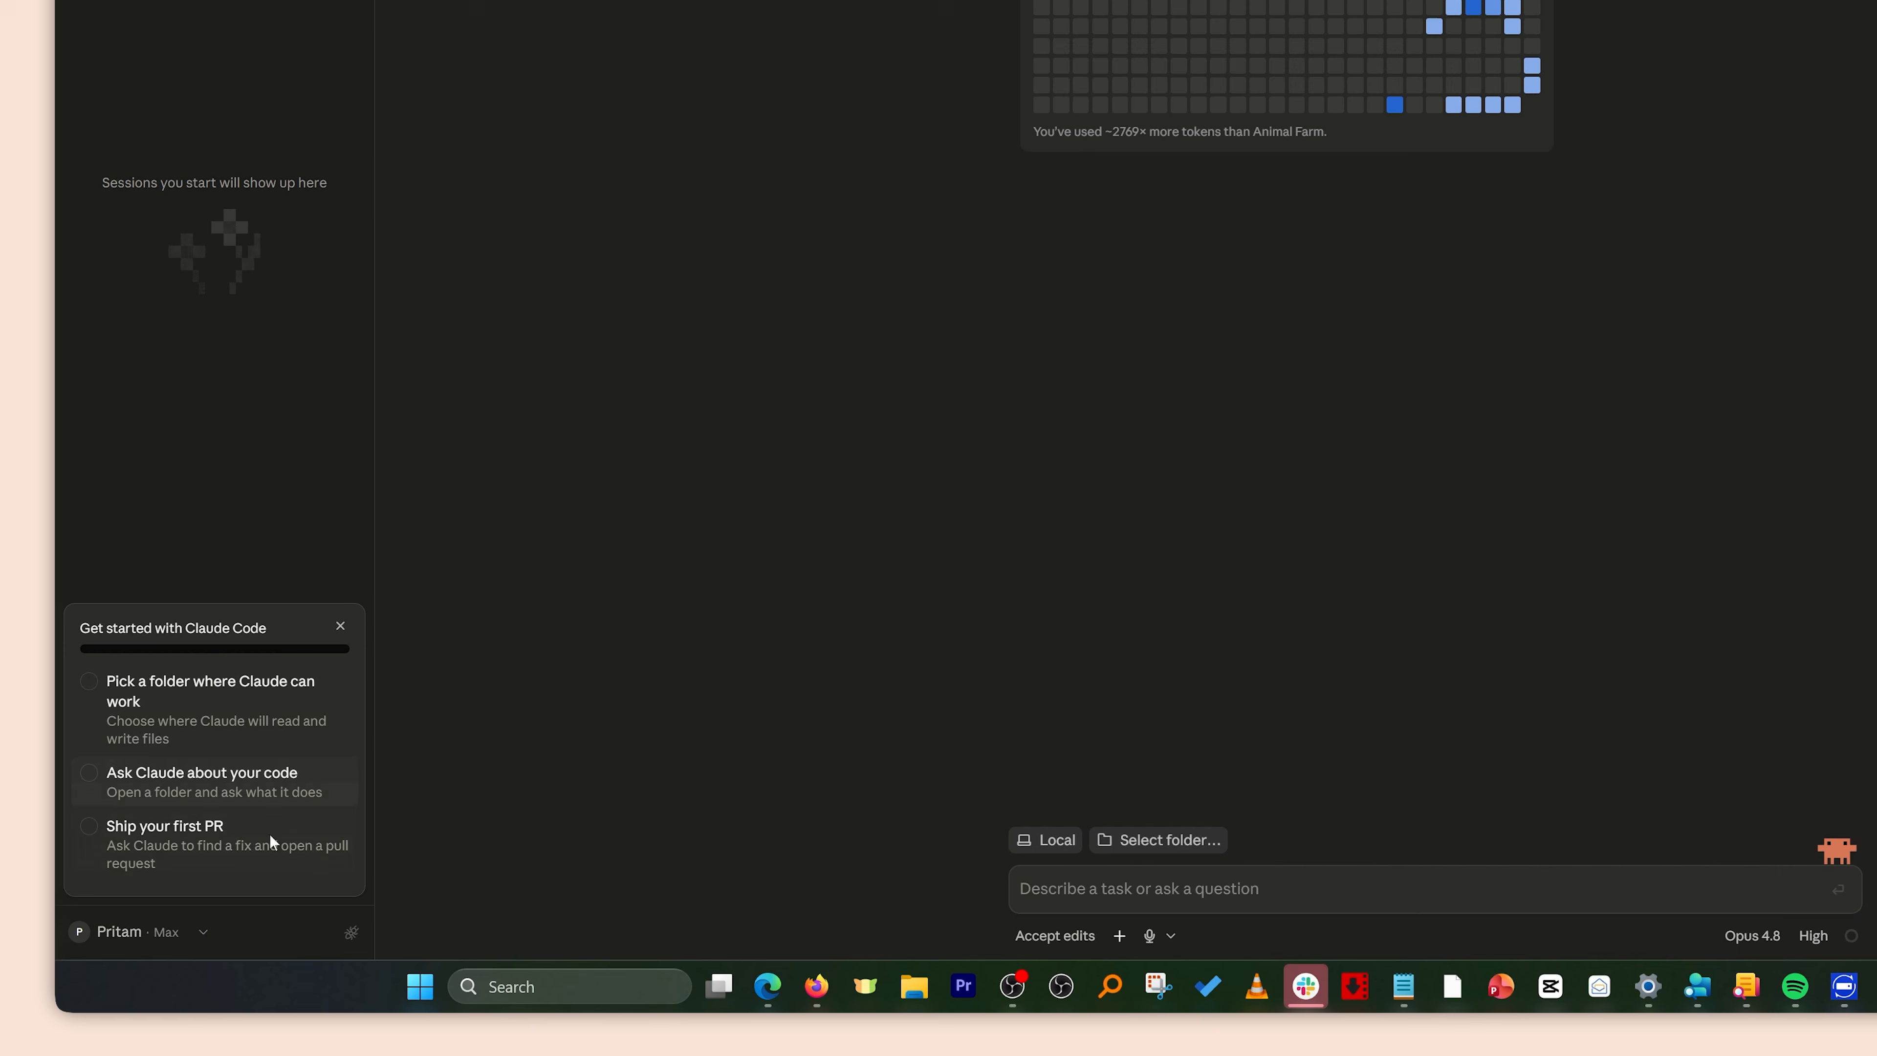
Step: In Claude, open the Developer settings and show the local MCP server configuration file in its folder
click(205, 934)
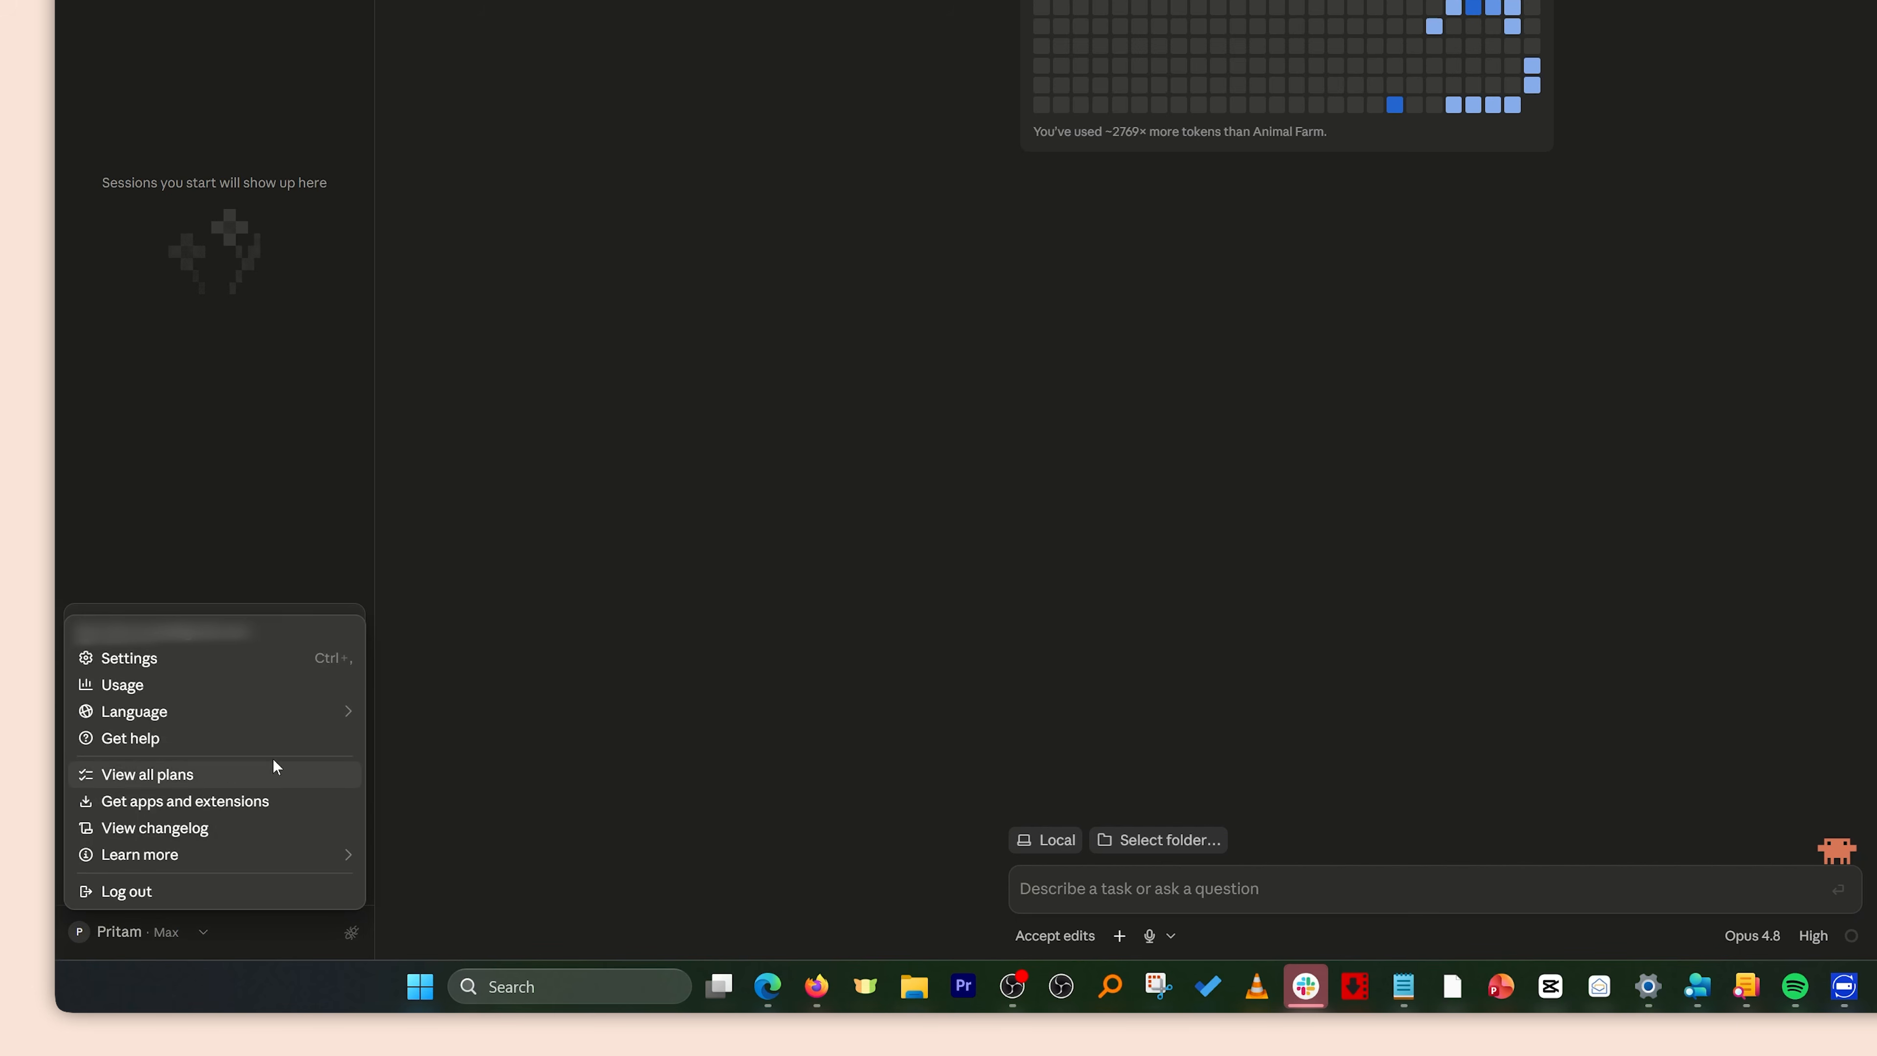
click(278, 665)
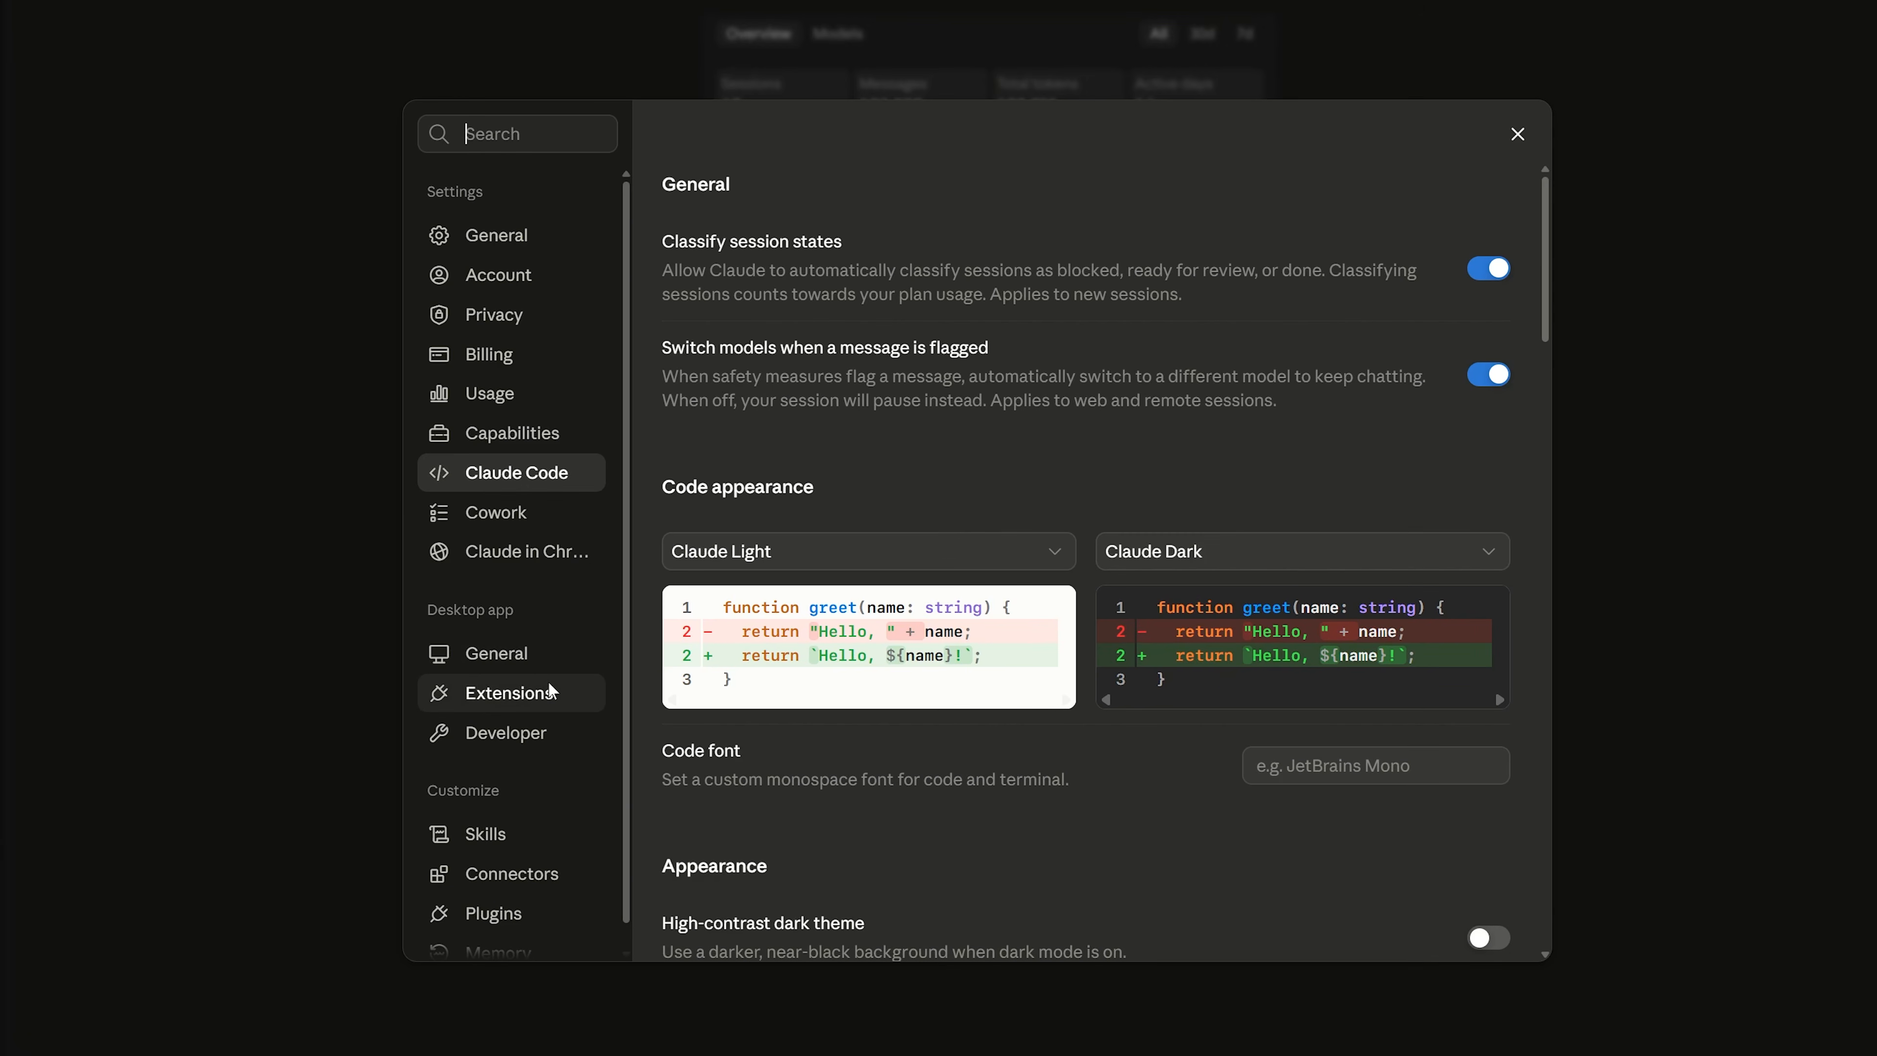
click(521, 735)
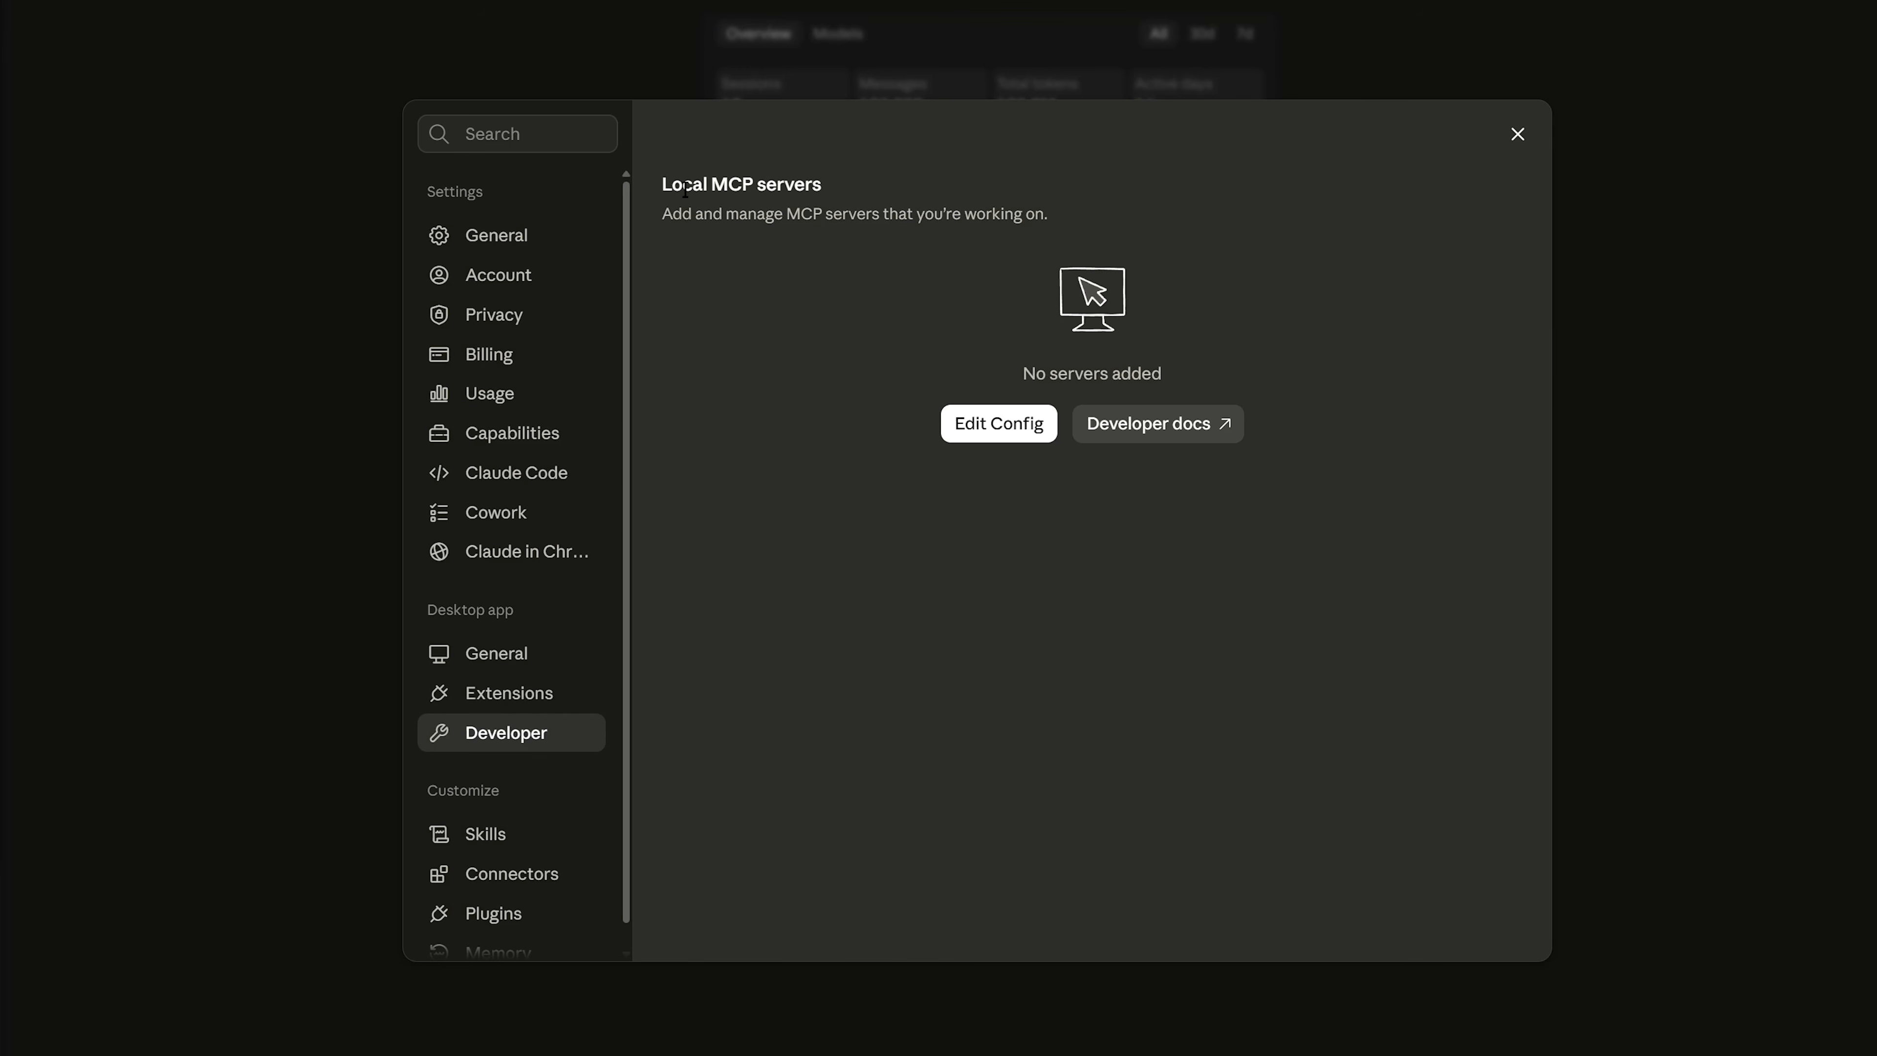
click(1003, 423)
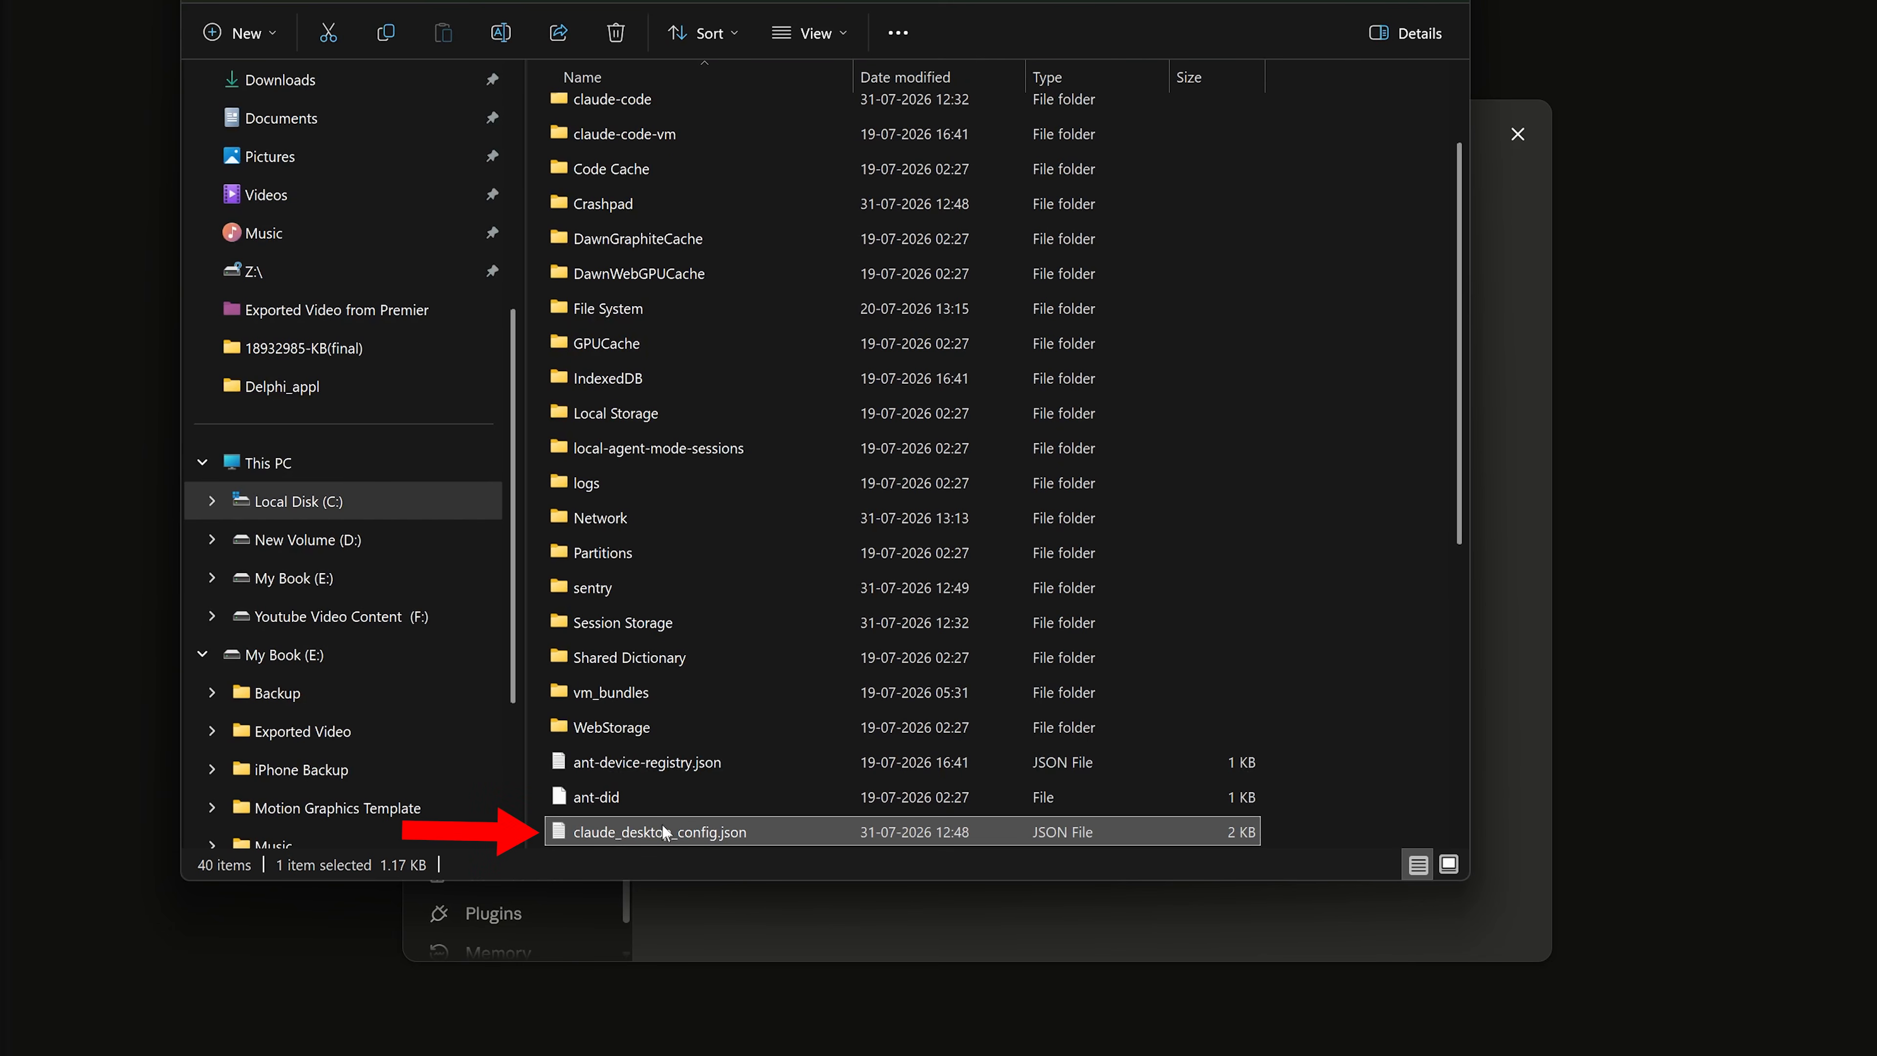
Step: Open claude_desktop_config.json in Notepad
right_click(726, 832)
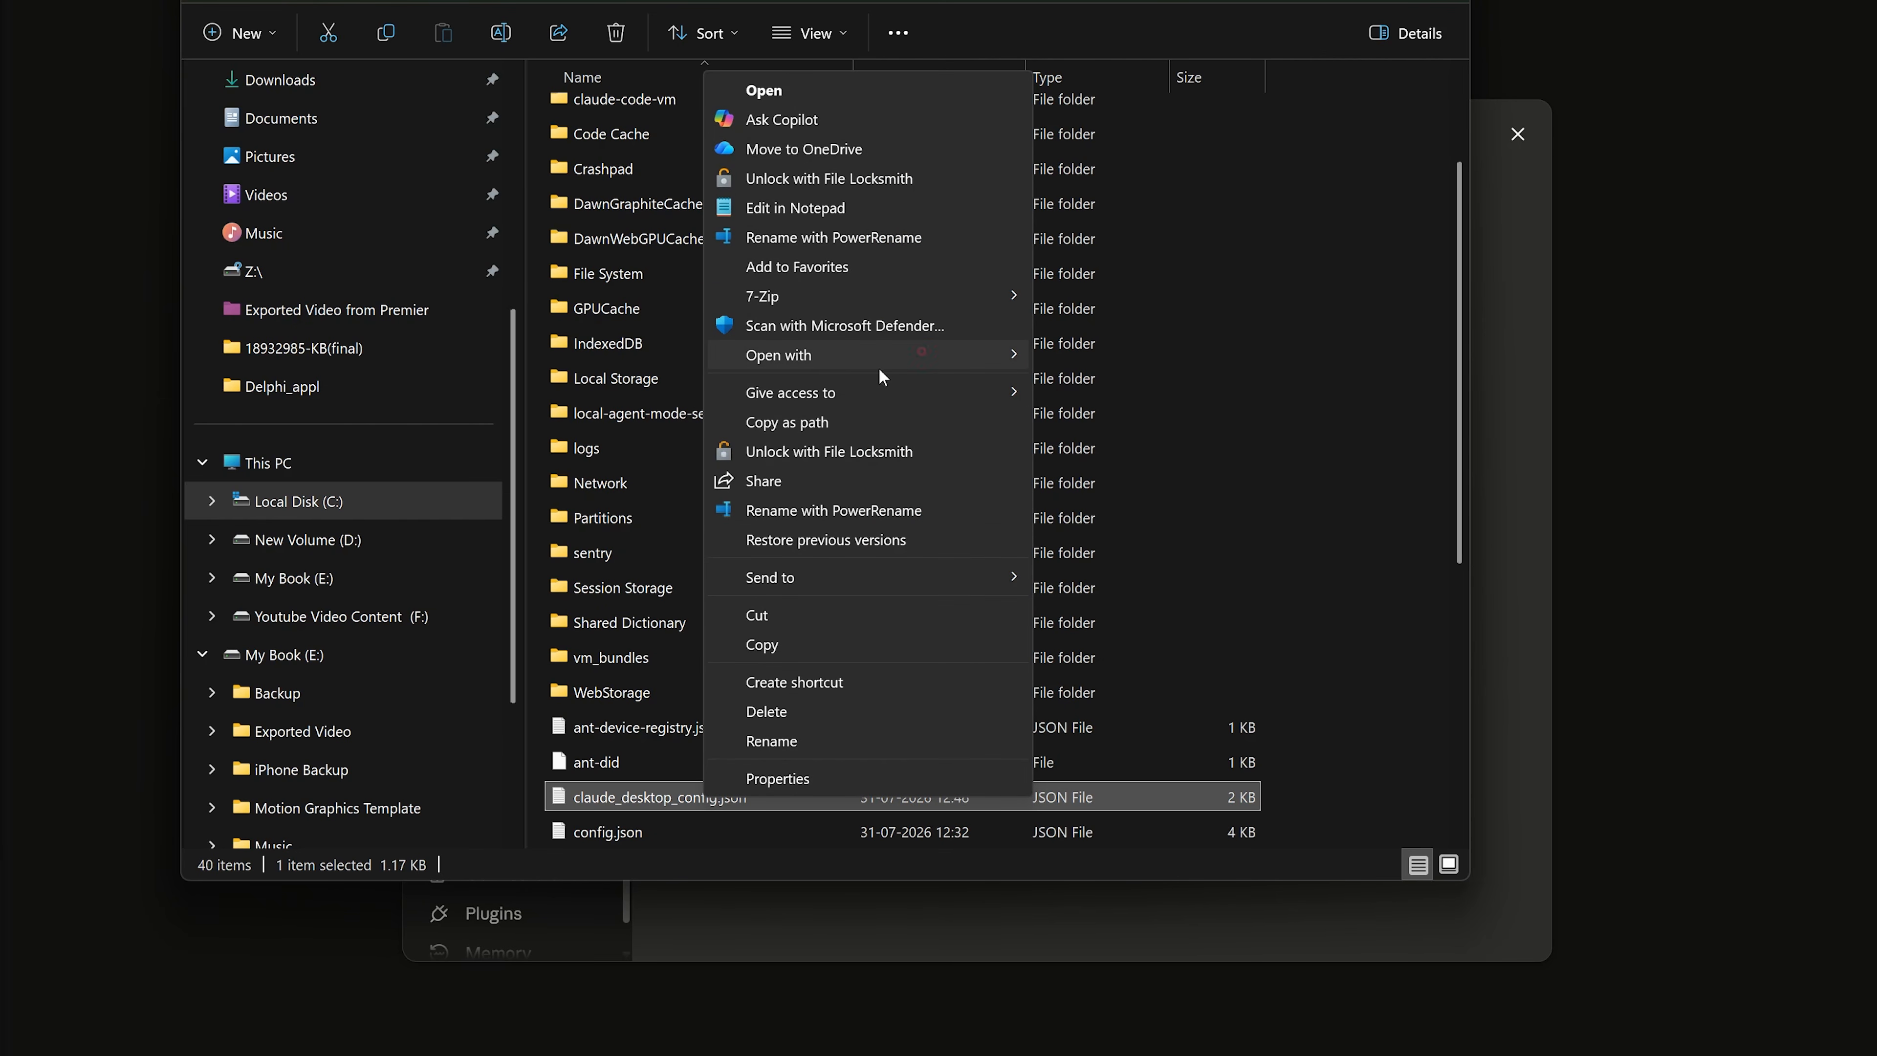
mouse_move(920, 356)
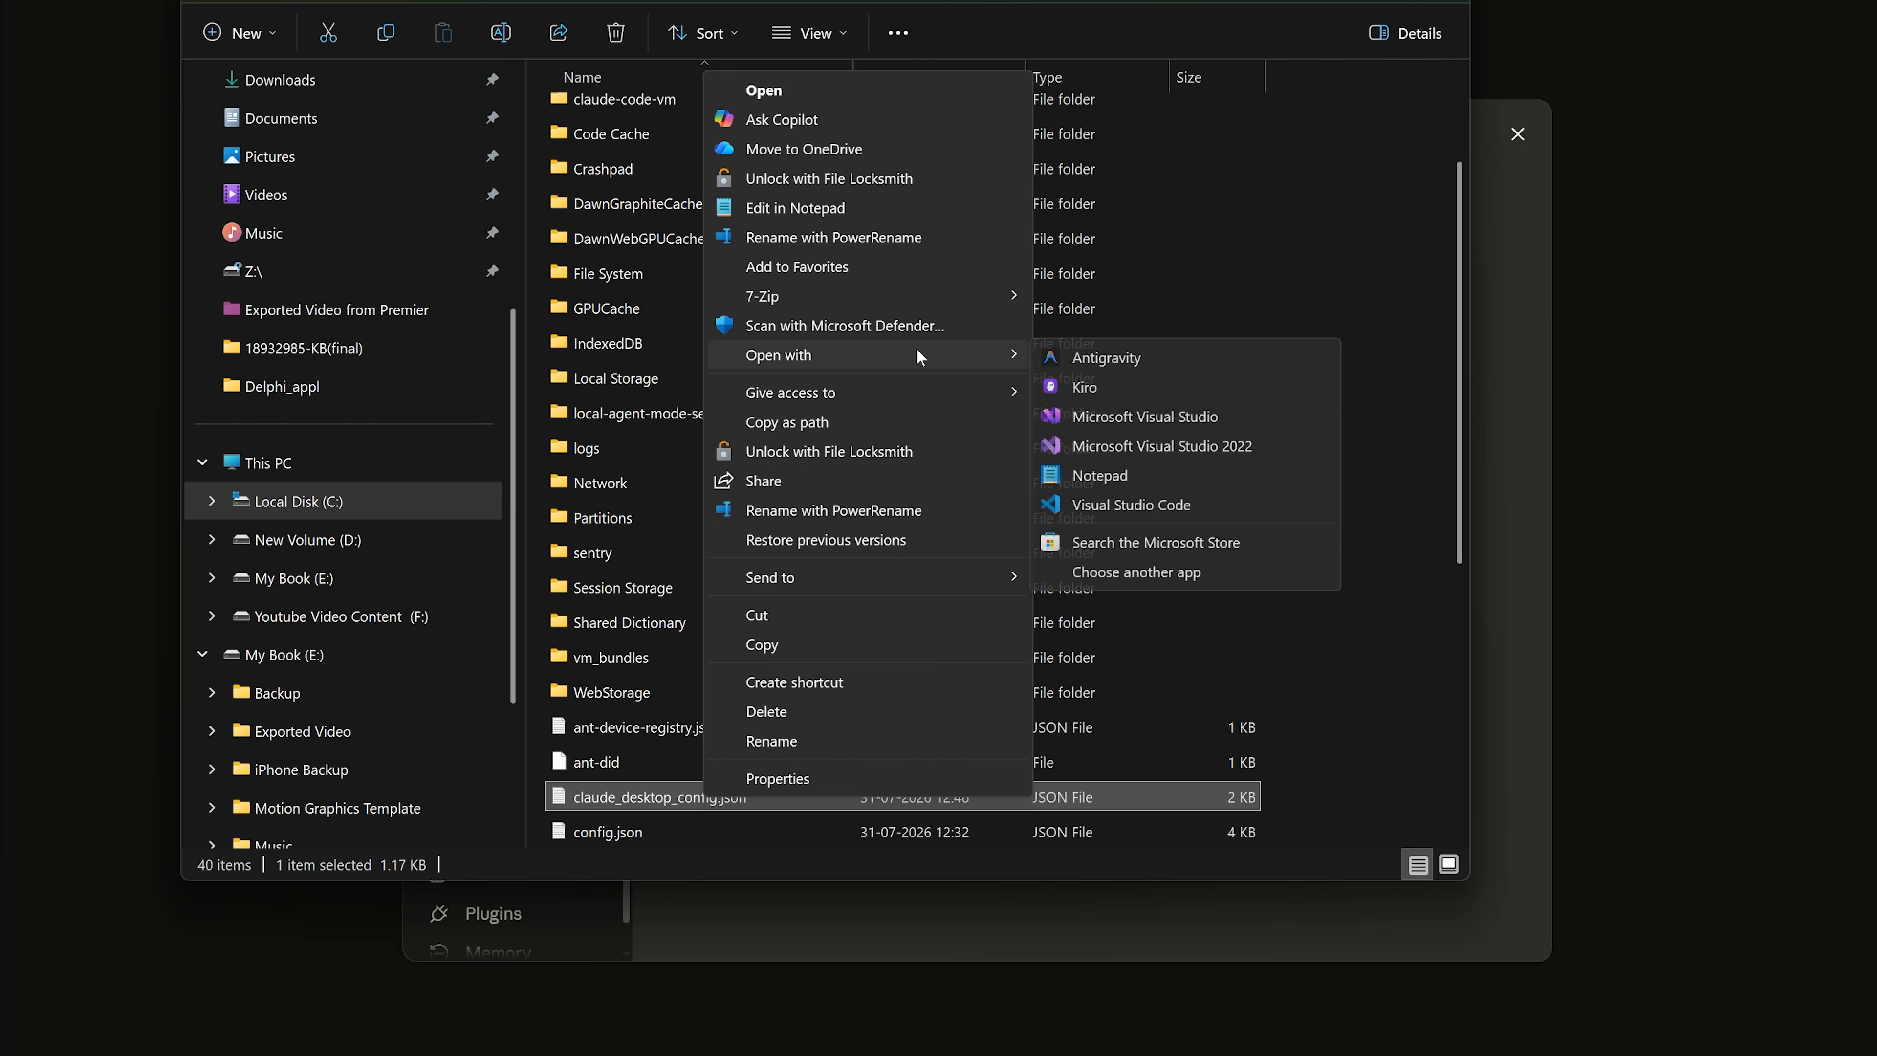
click(1127, 476)
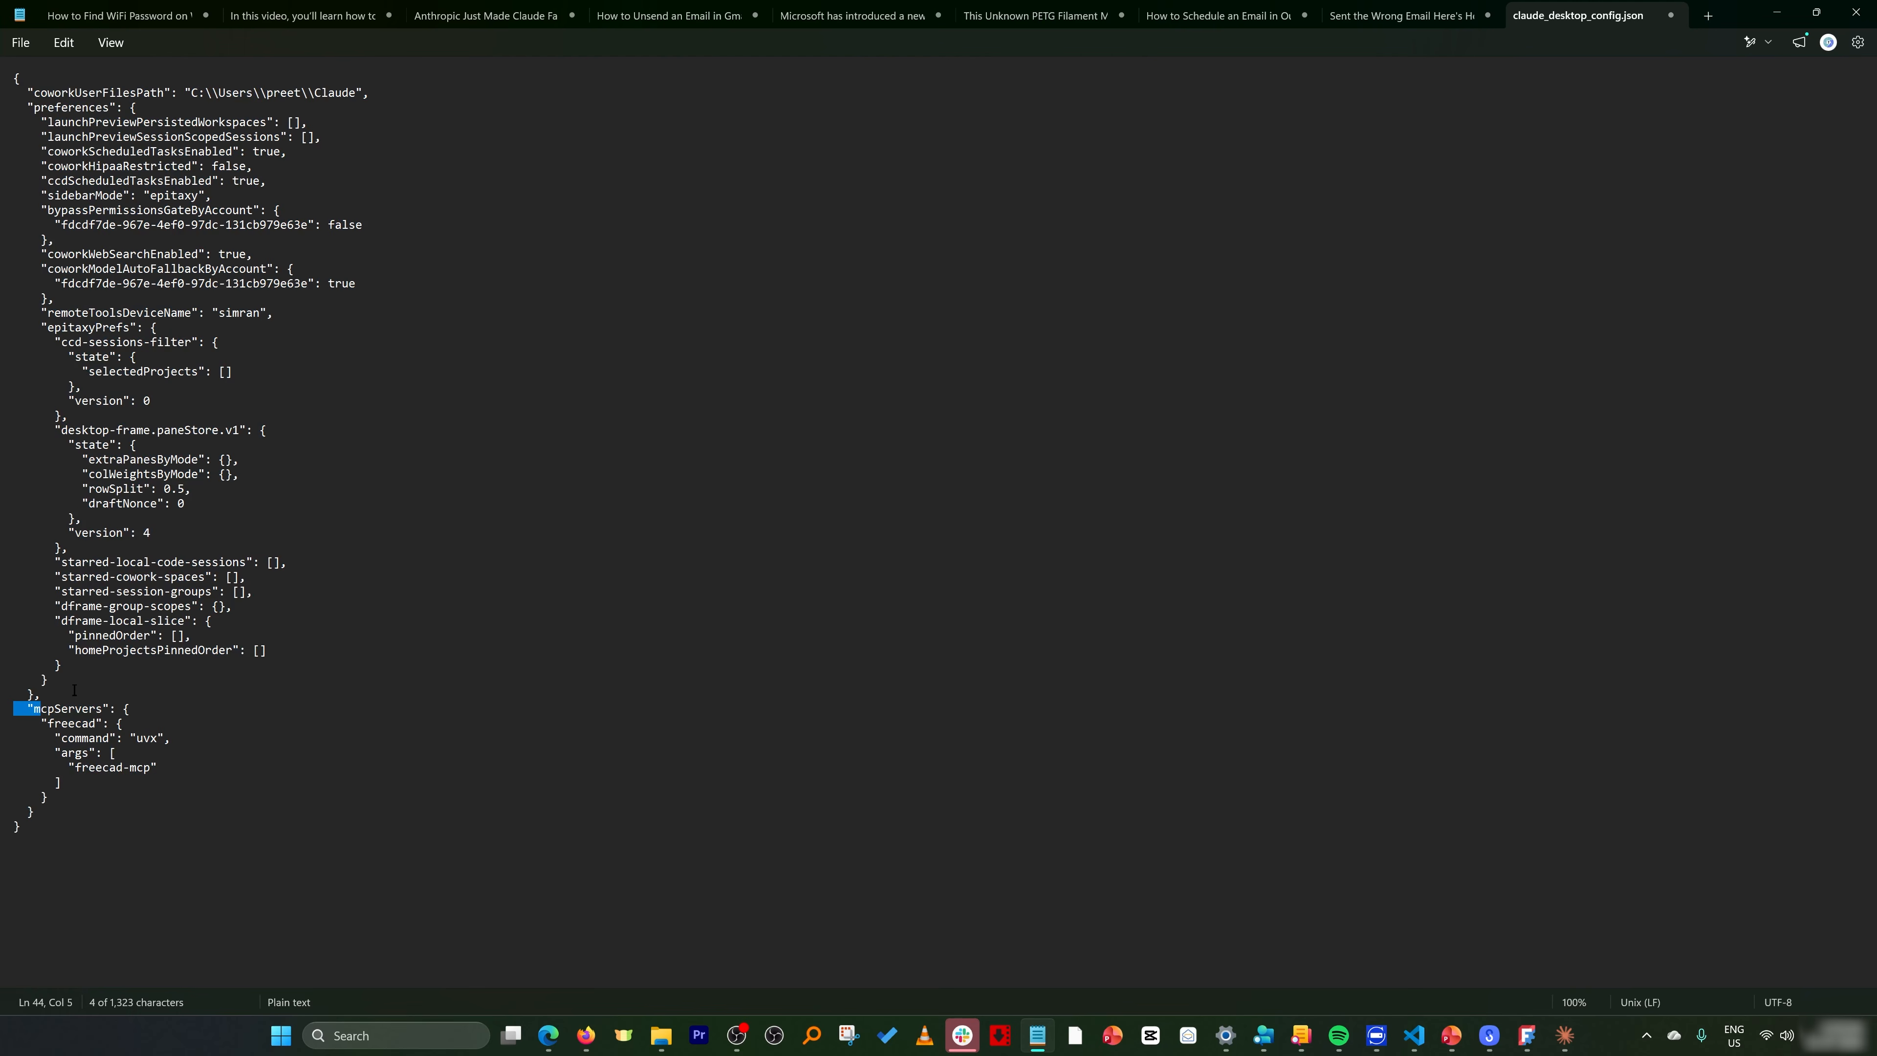
Step: Check the freecad entry under mcpServers with command uvx and argument freecad-mcp, and save the config file
drag(41, 709, 157, 769)
click(20, 826)
click(20, 42)
click(44, 215)
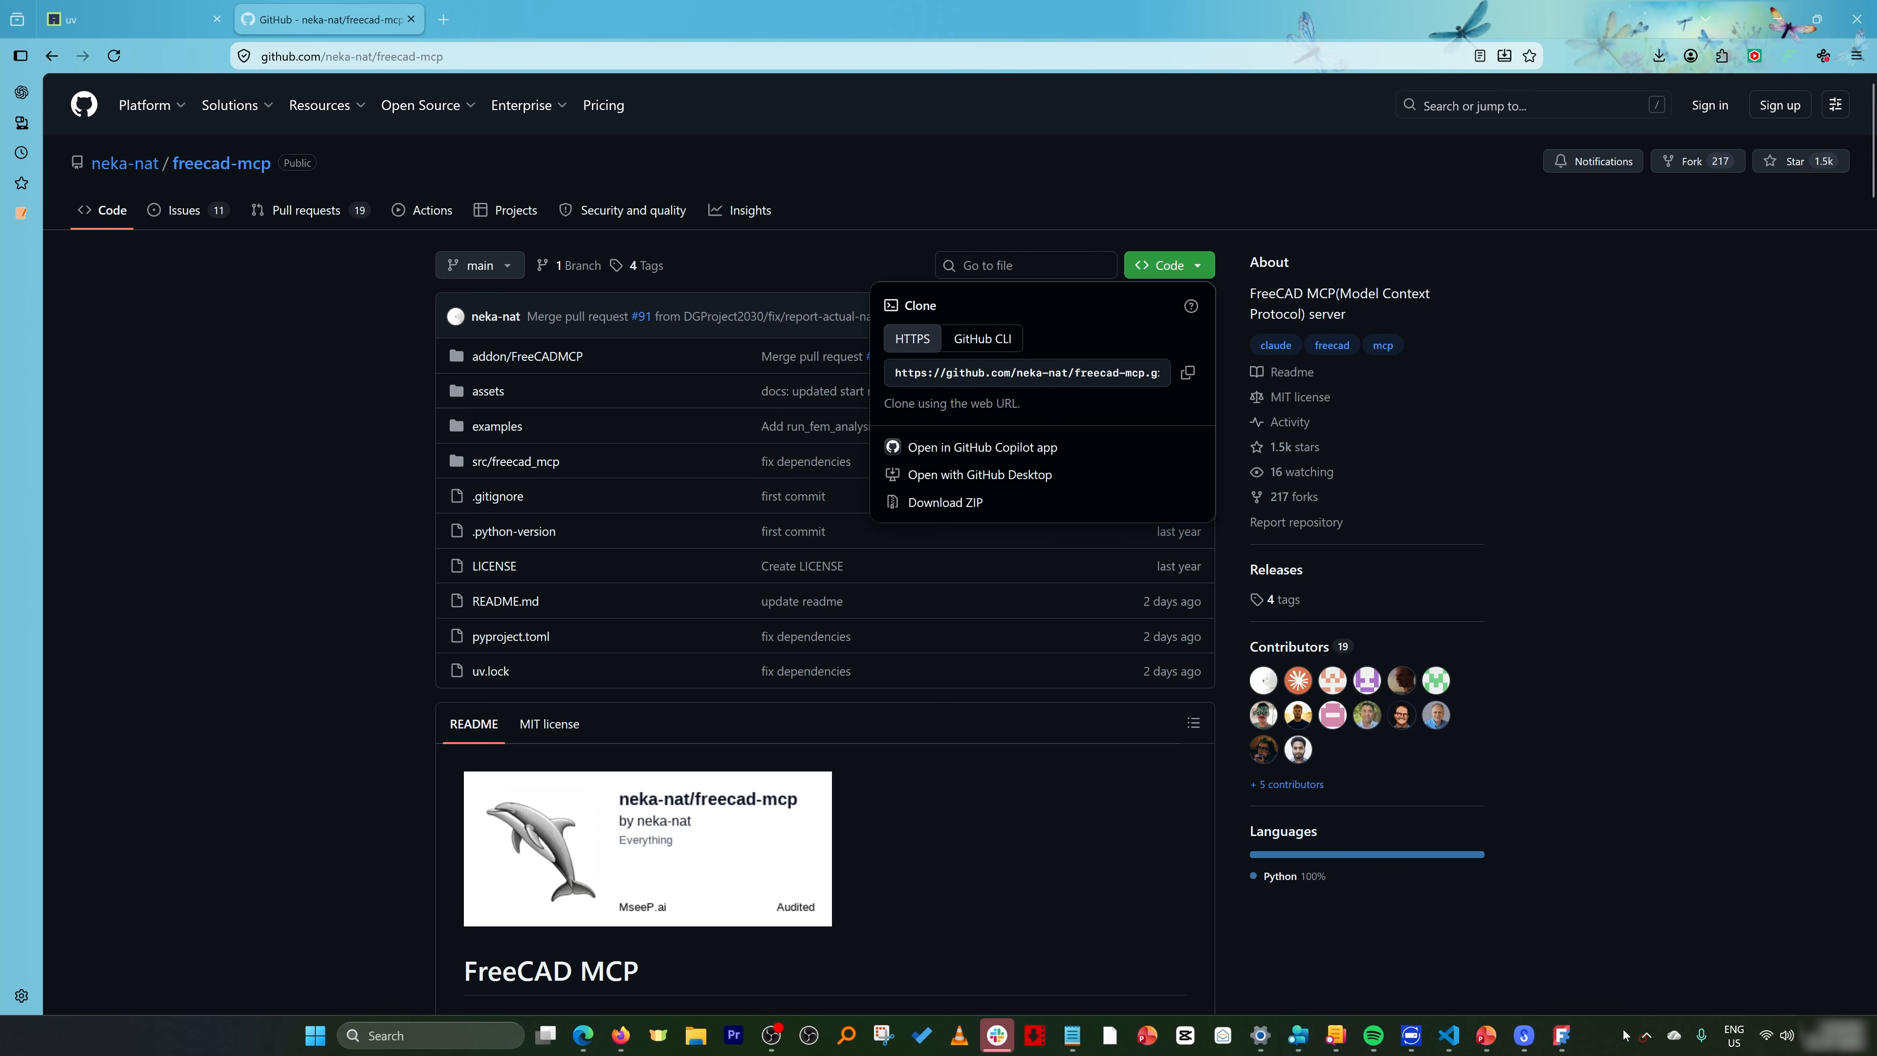
Step: Quit the Claude instance still running in the background and relaunch the Claude app
click(1643, 1035)
right_click(1579, 776)
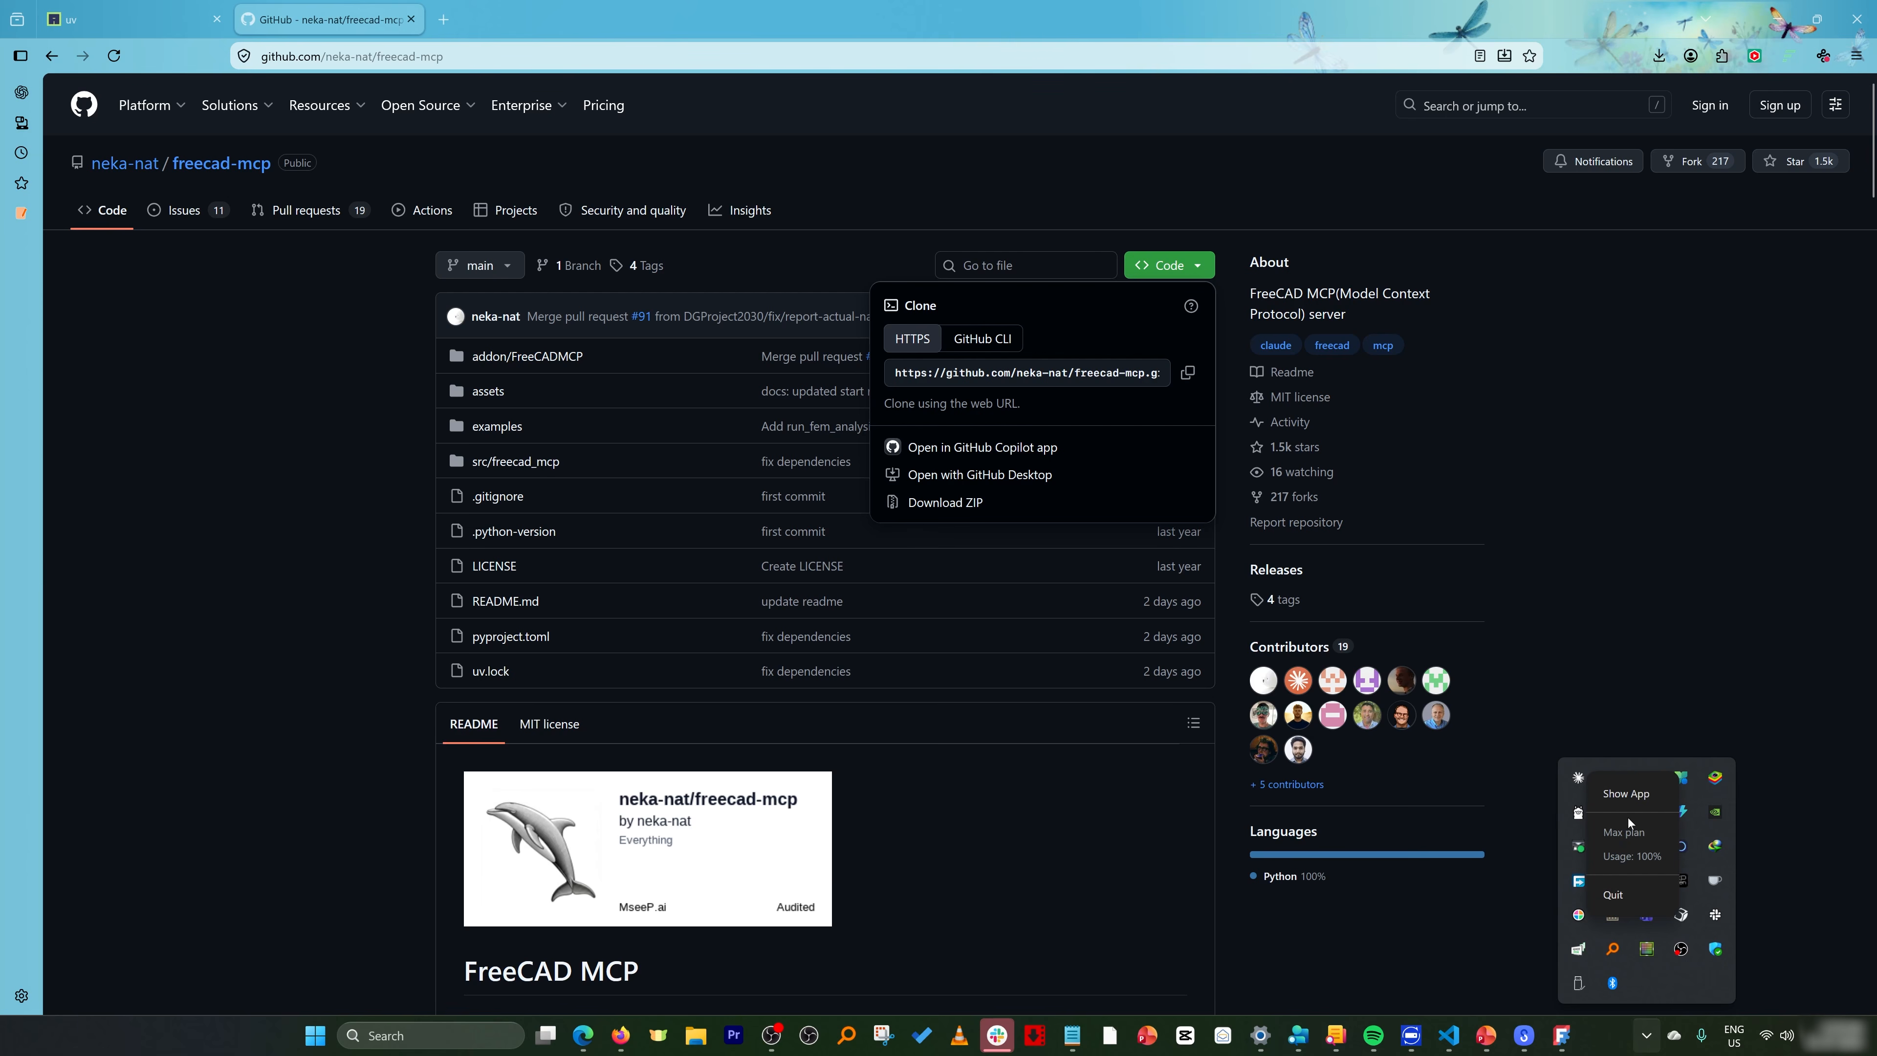
click(1629, 893)
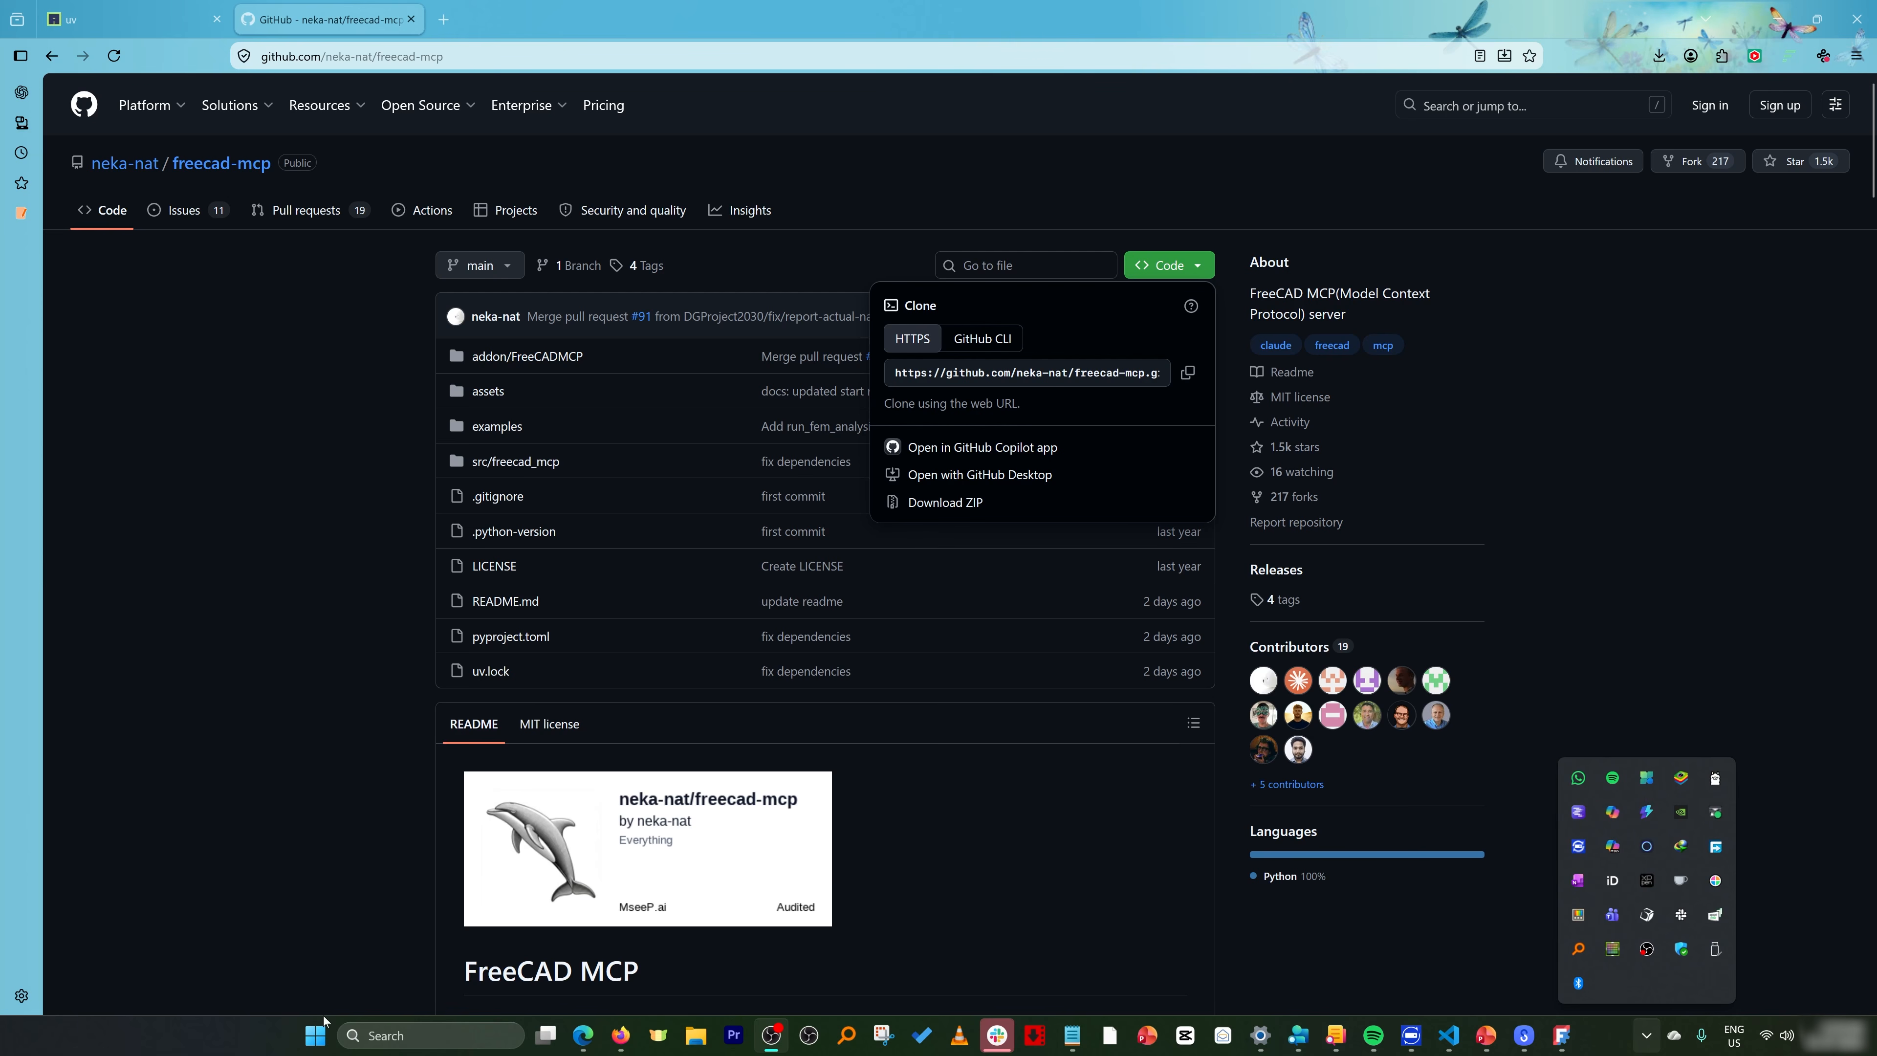
click(318, 1032)
text(claude)
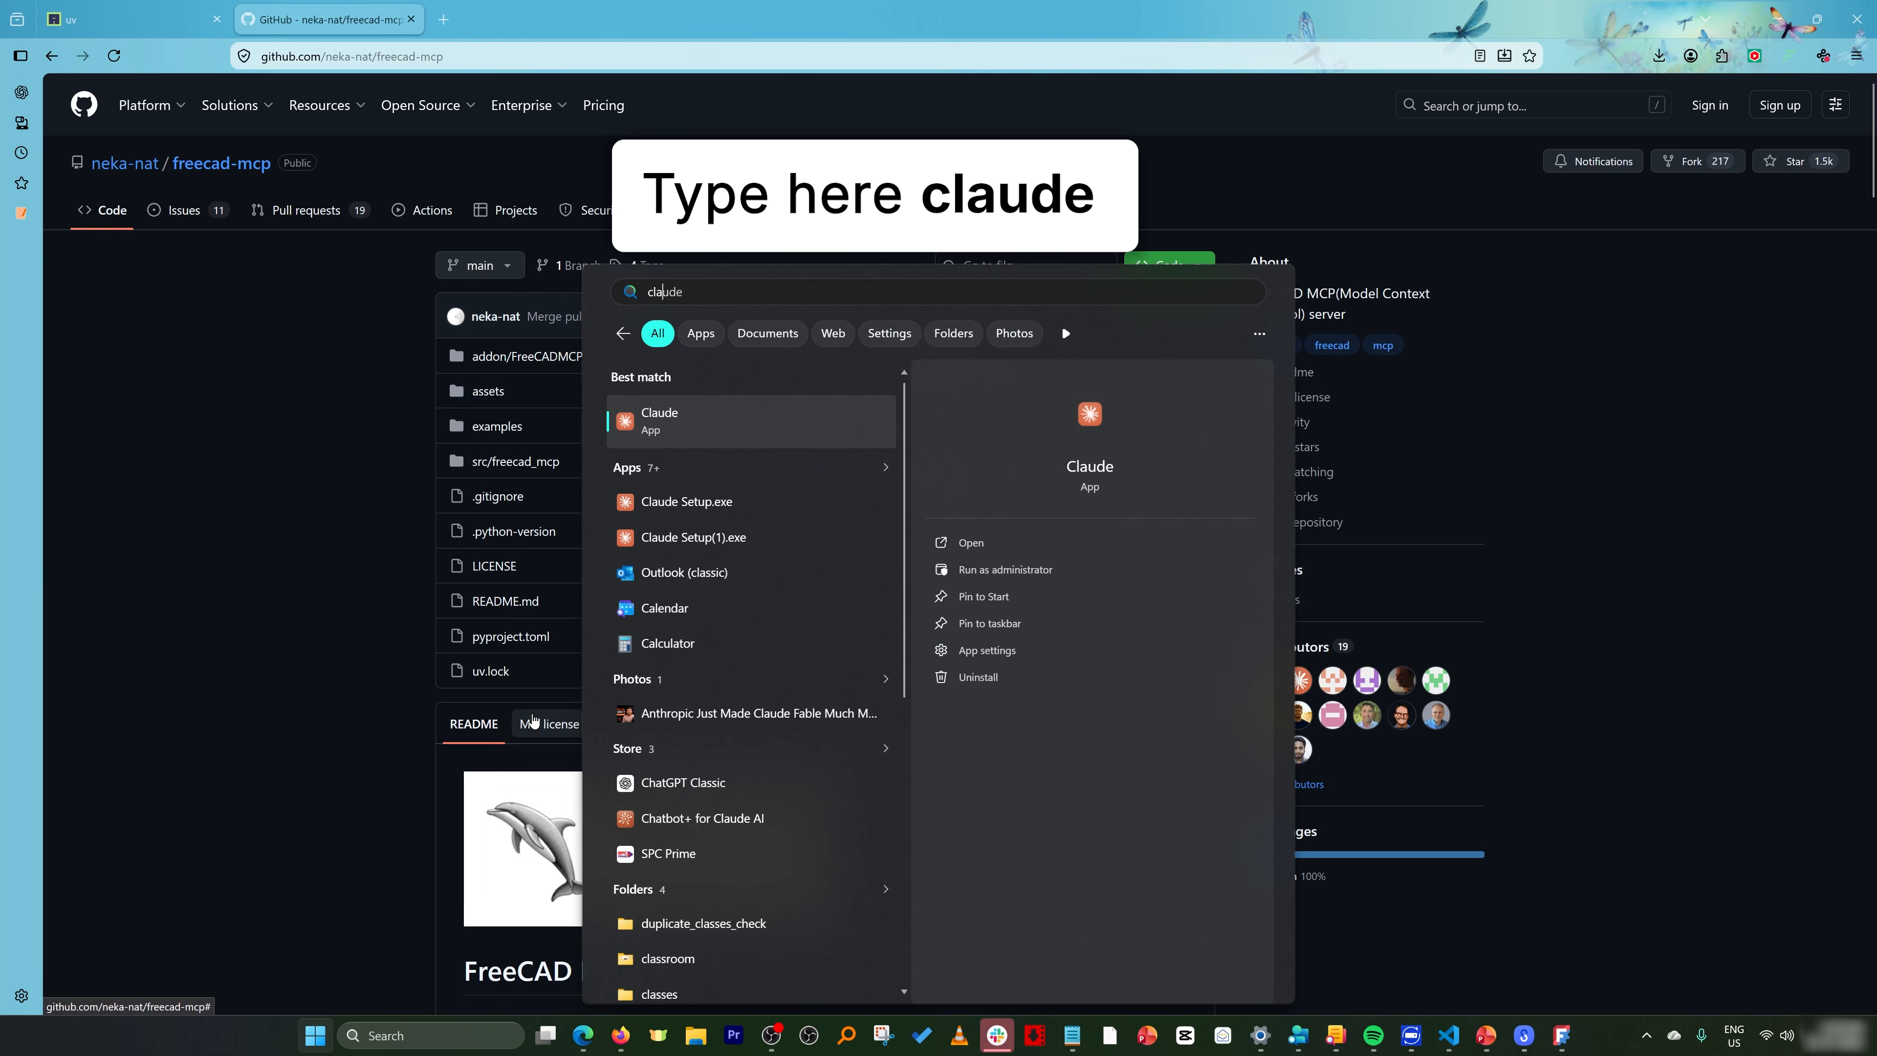
key(Return)
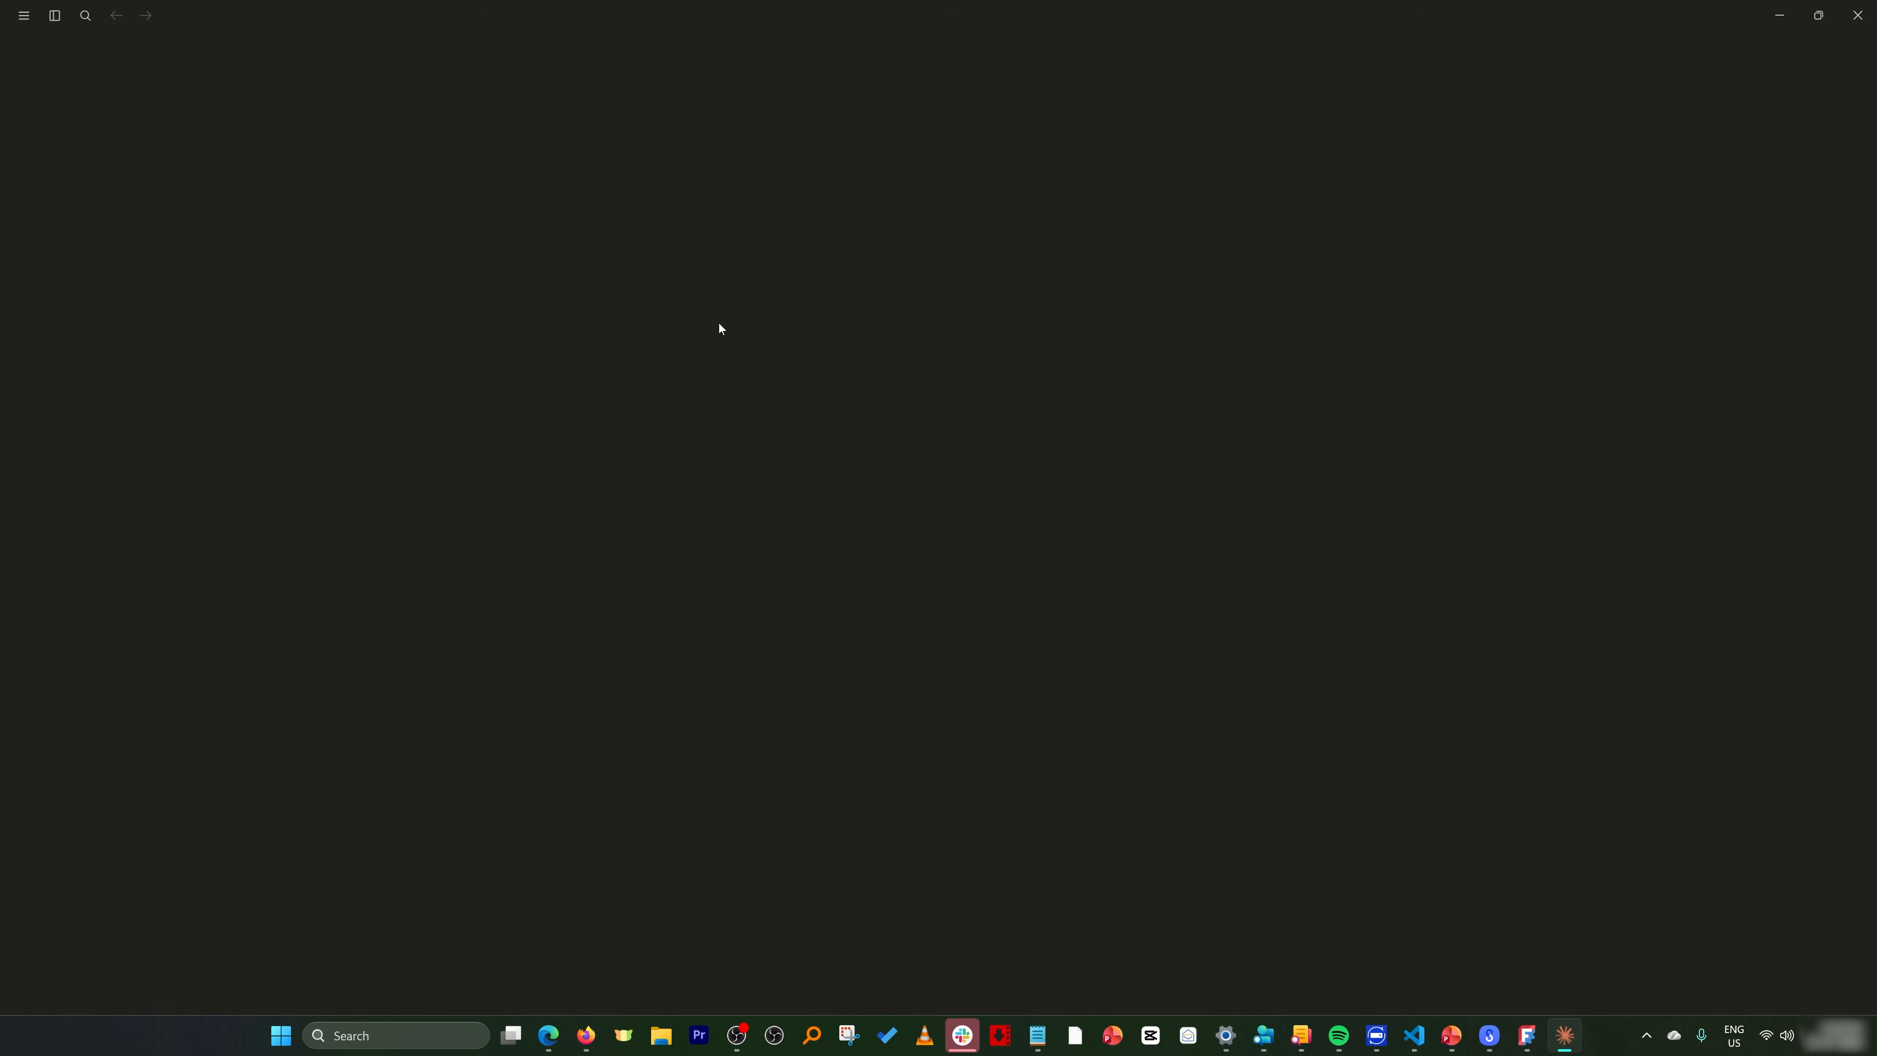
Step: Check the freecad server under Local MCP servers in Claude's Developer settings, and close the settings
click(71, 993)
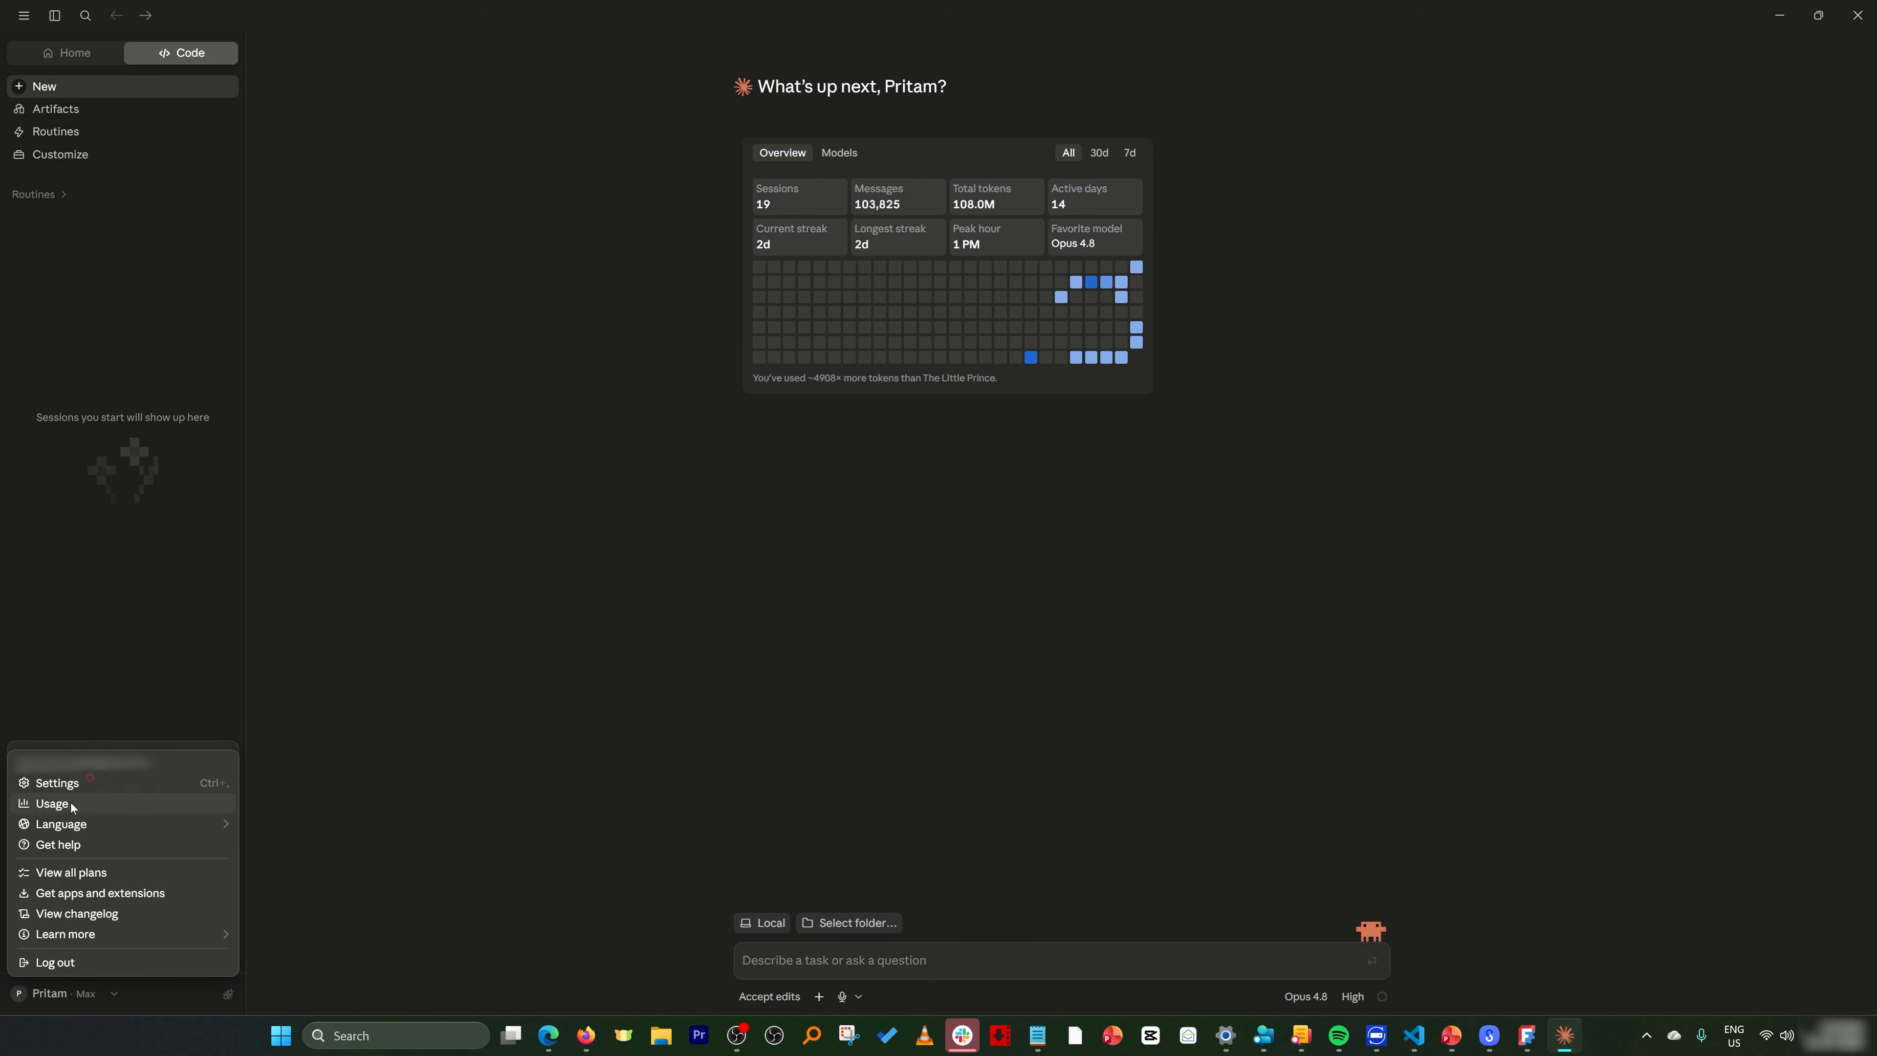
click(74, 782)
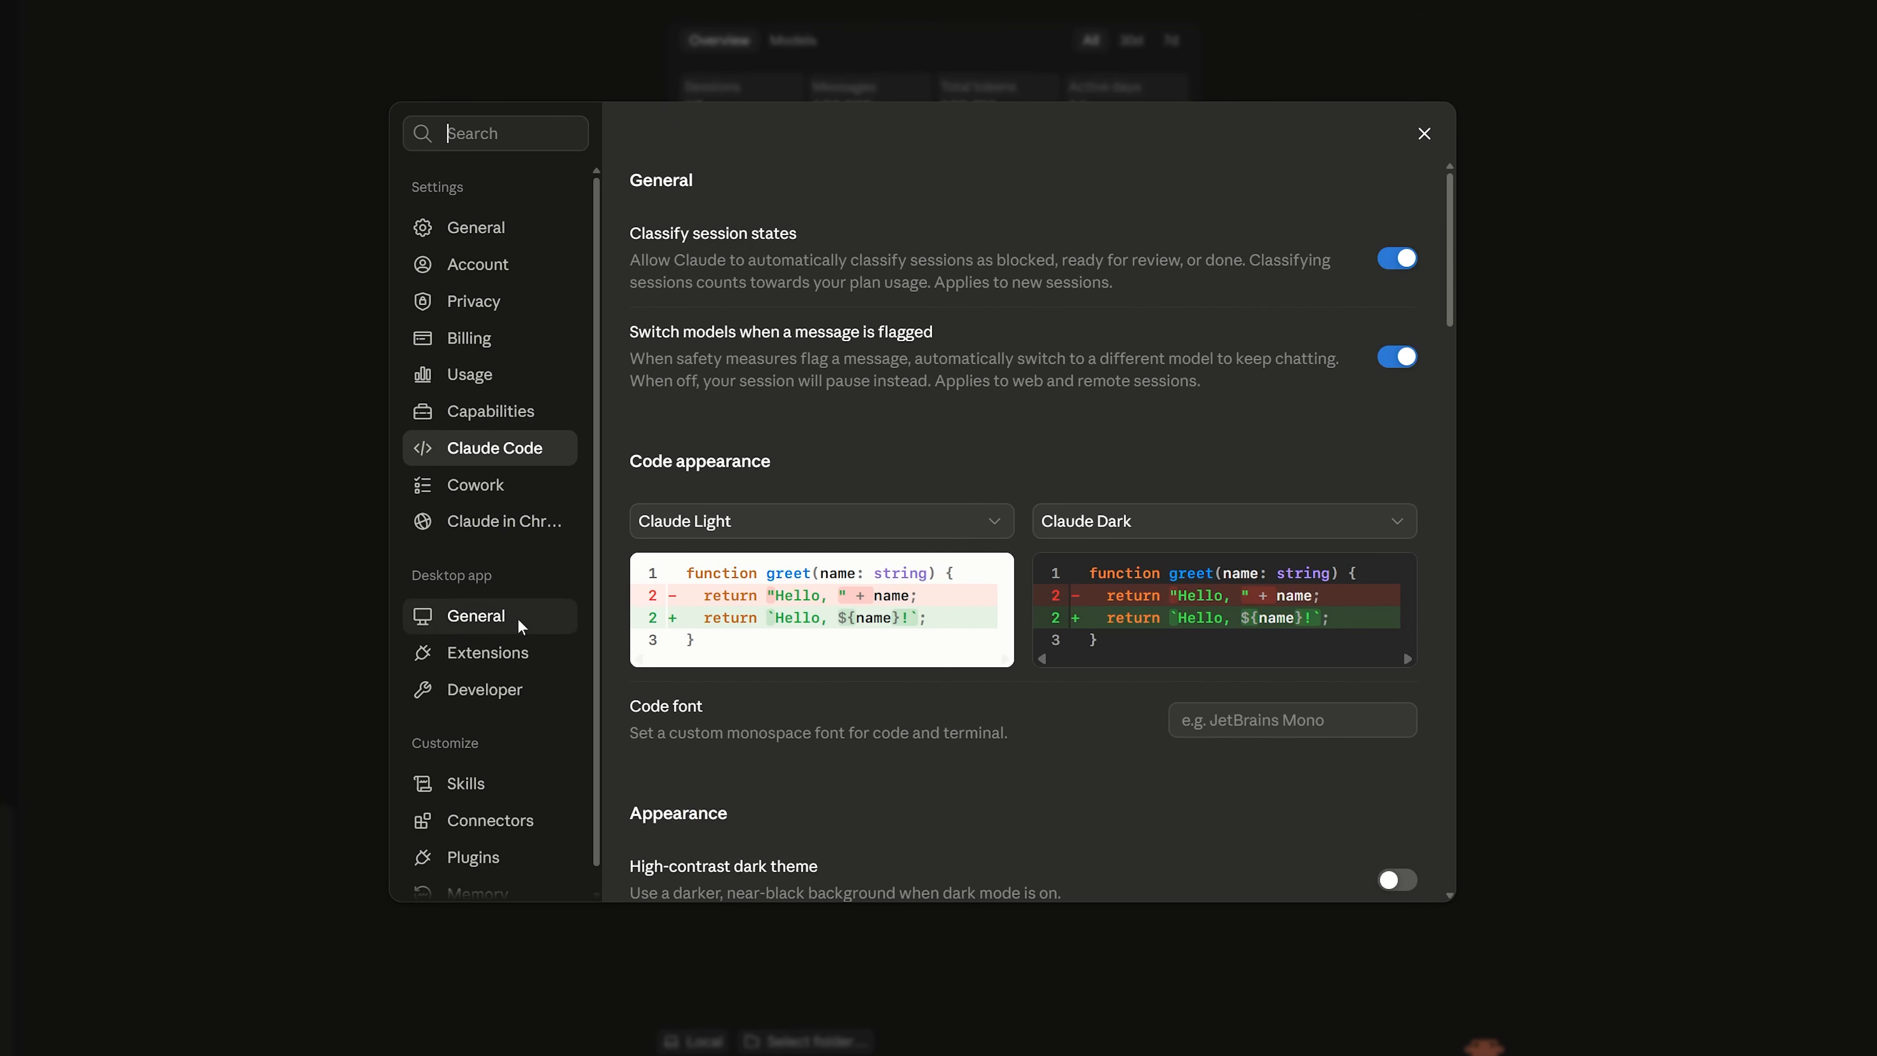
click(494, 688)
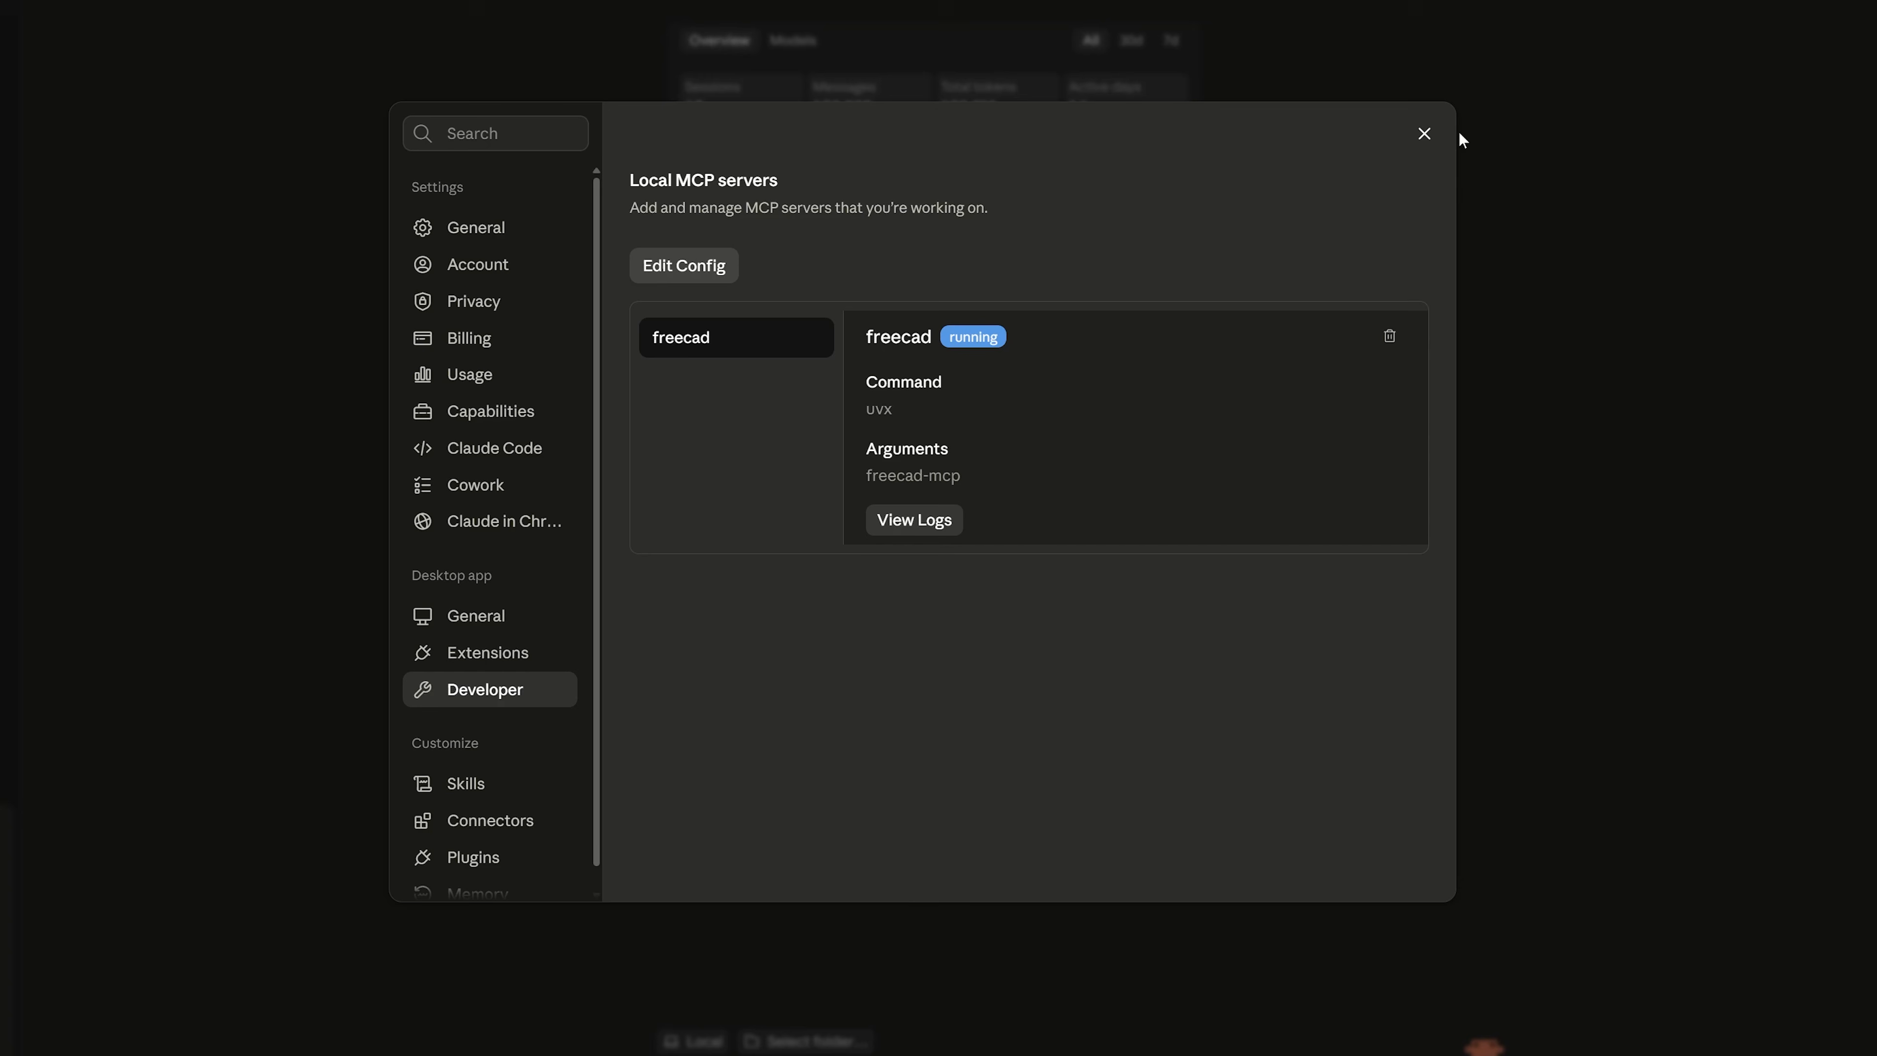
click(1428, 138)
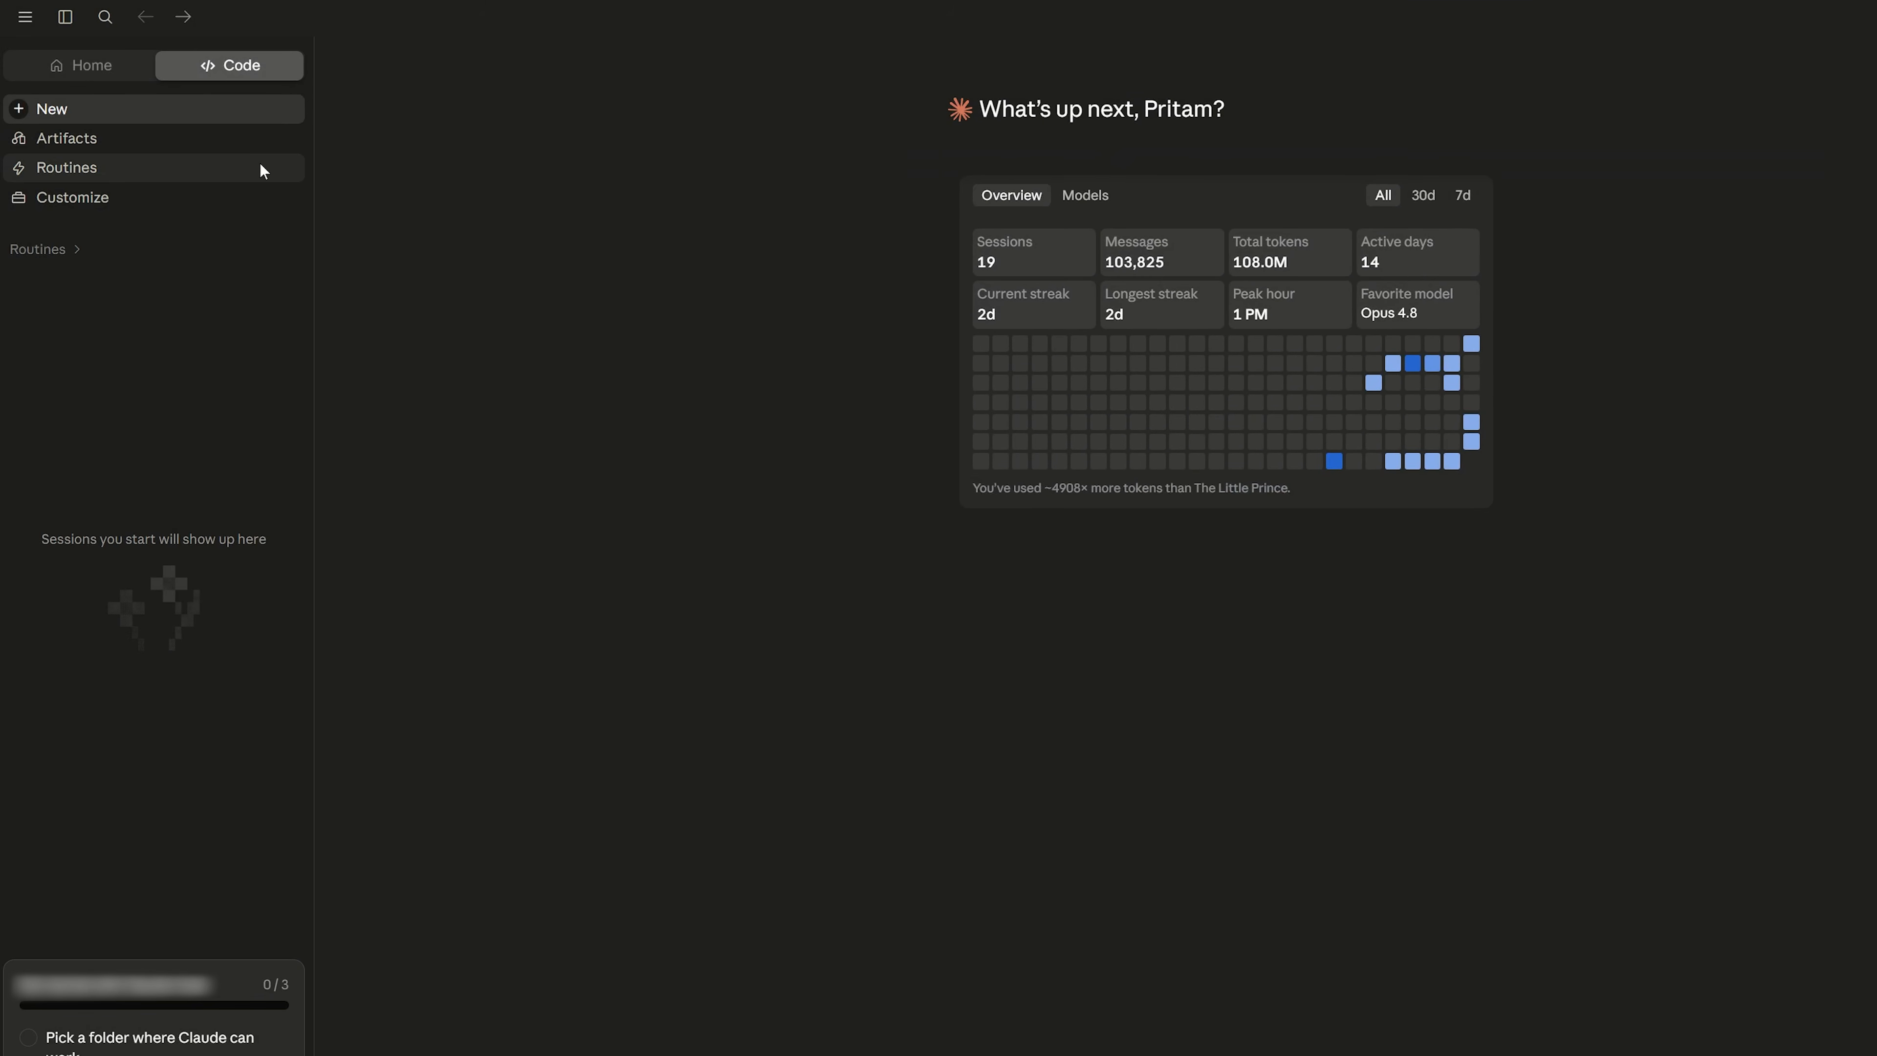
Step: Switch Claude to the Home chat with the sidebar hidden, and check the freecad entries among the chat's connectors
click(70, 66)
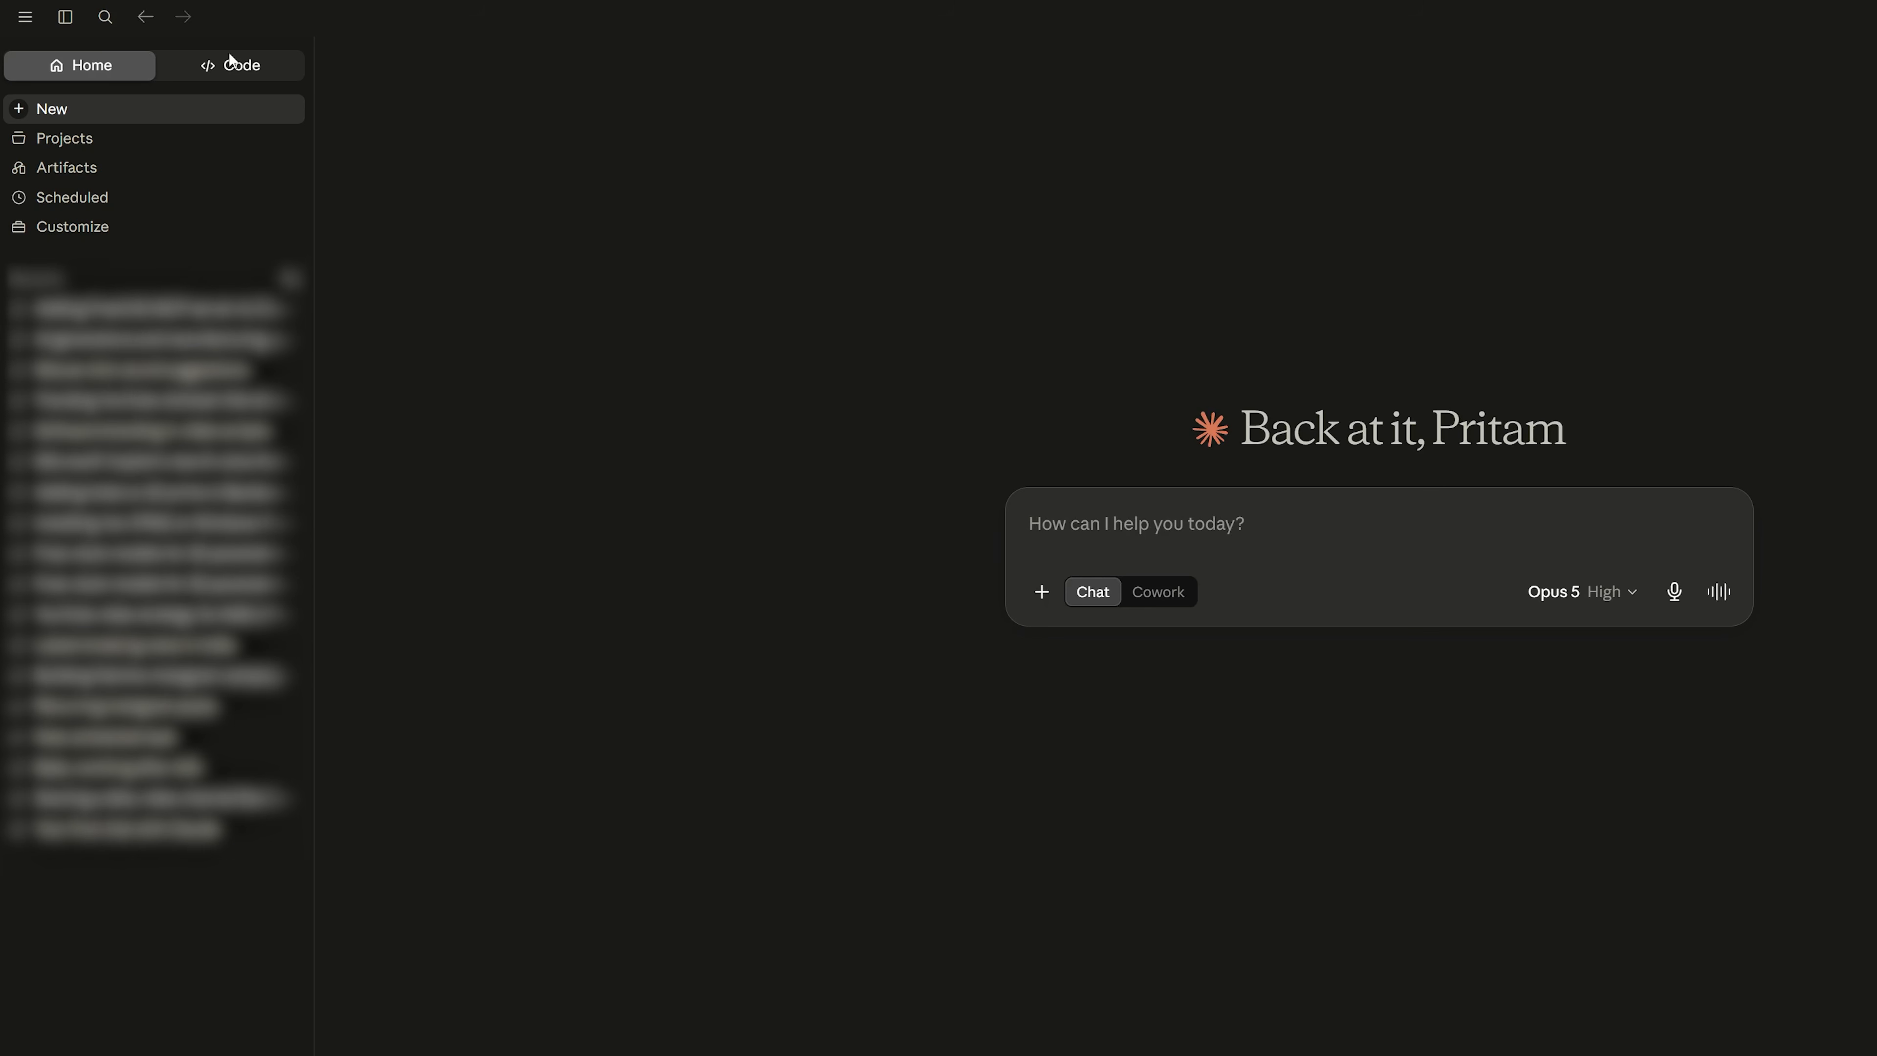
click(67, 17)
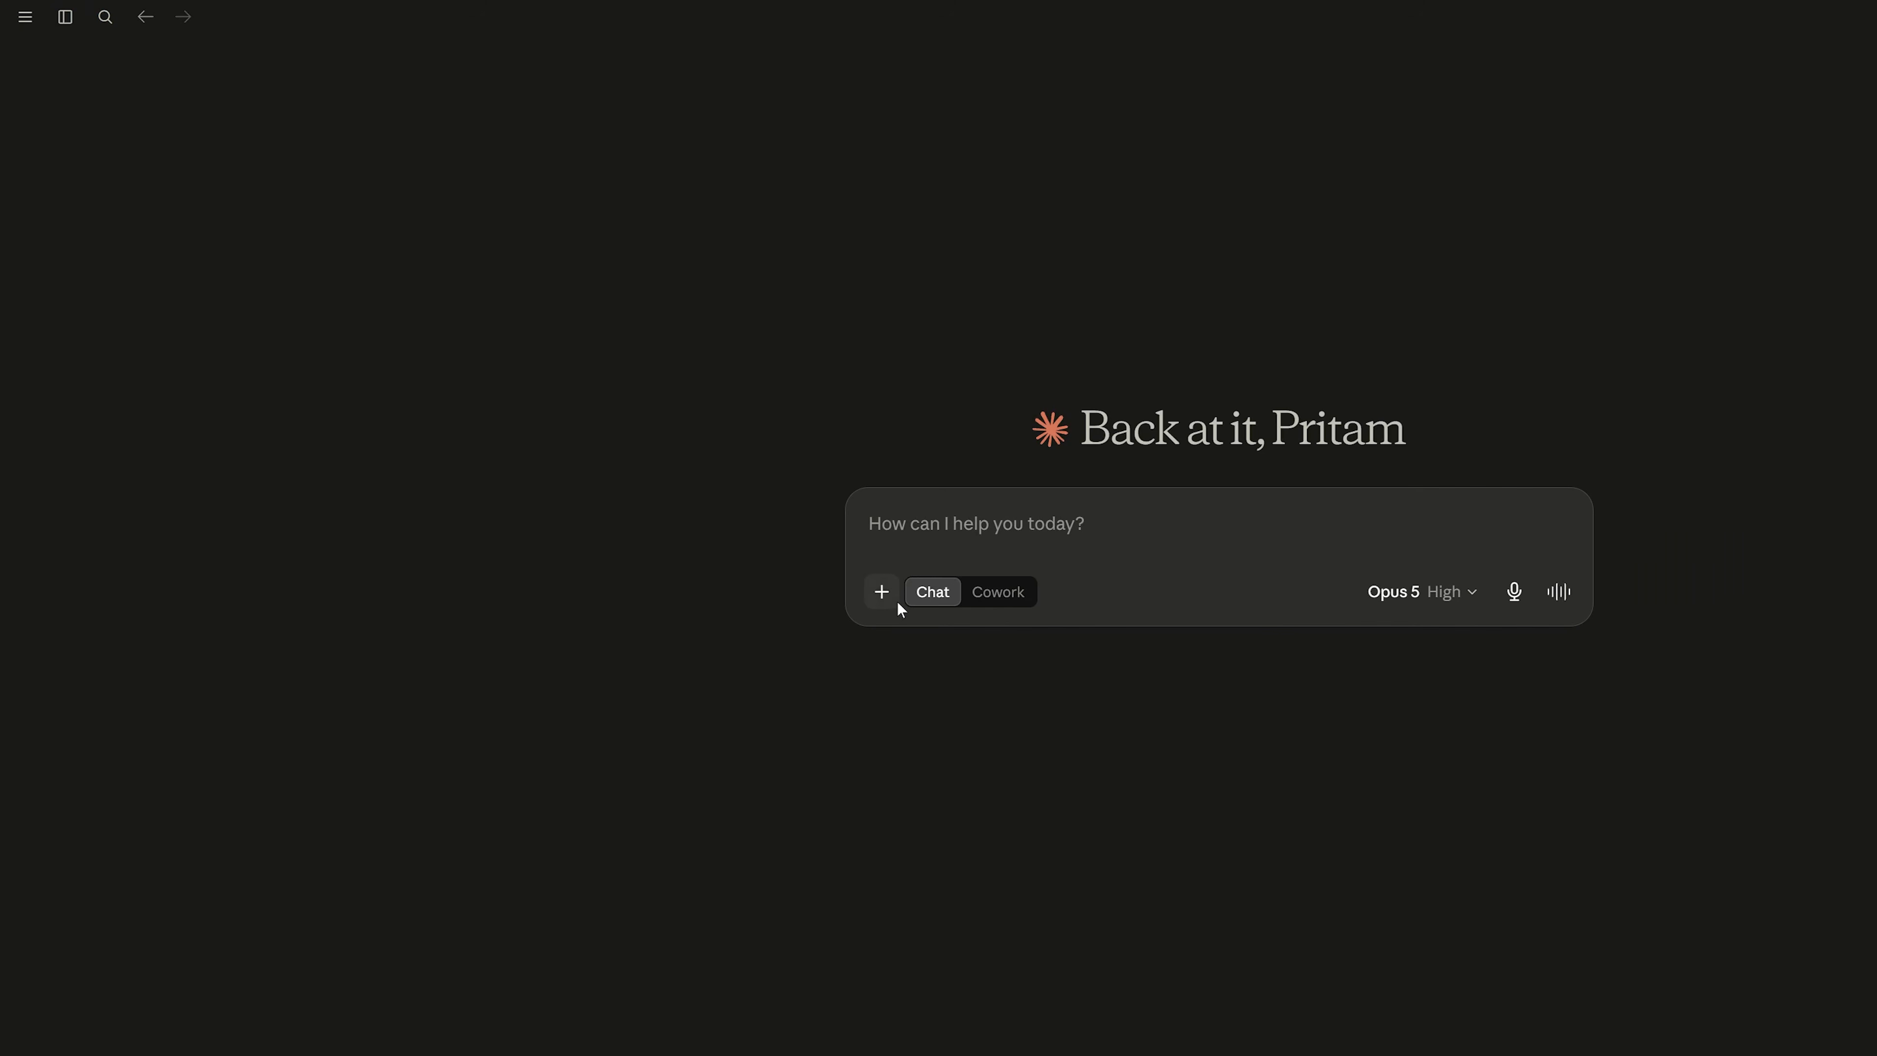
click(882, 591)
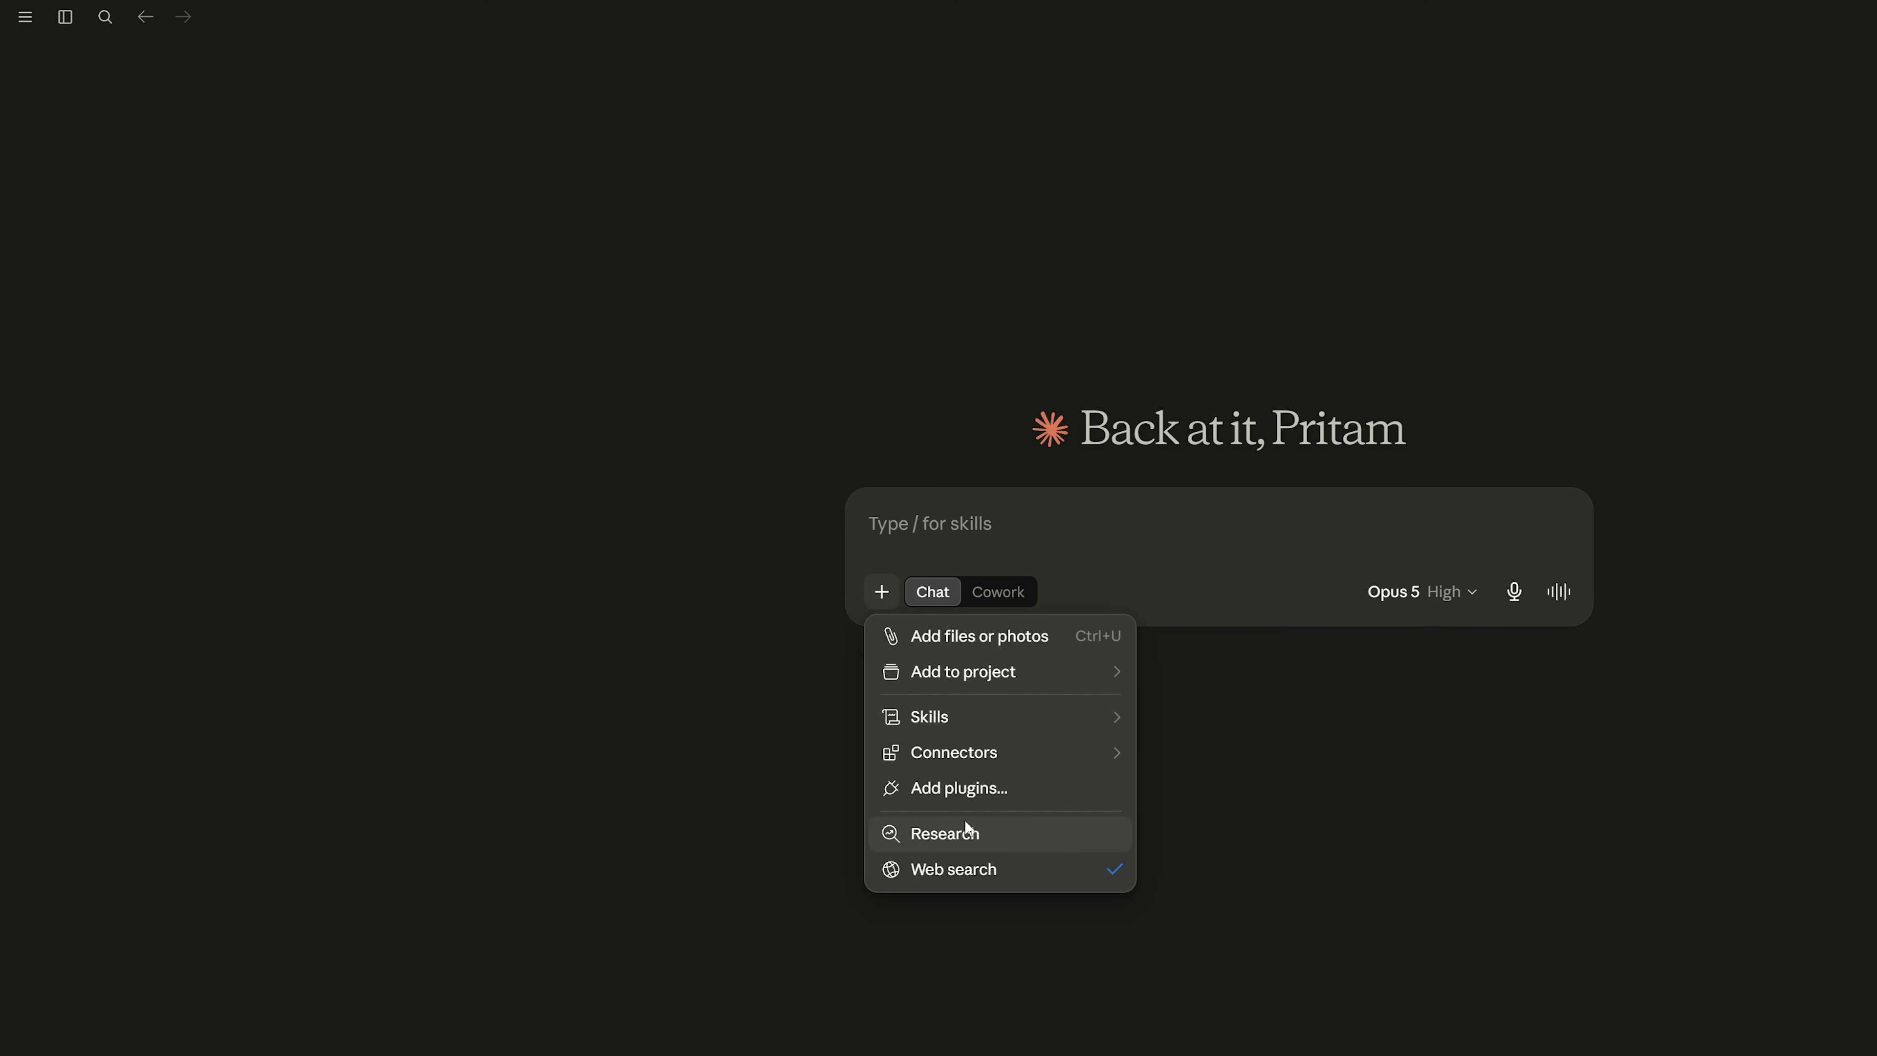
mouse_move(1006, 766)
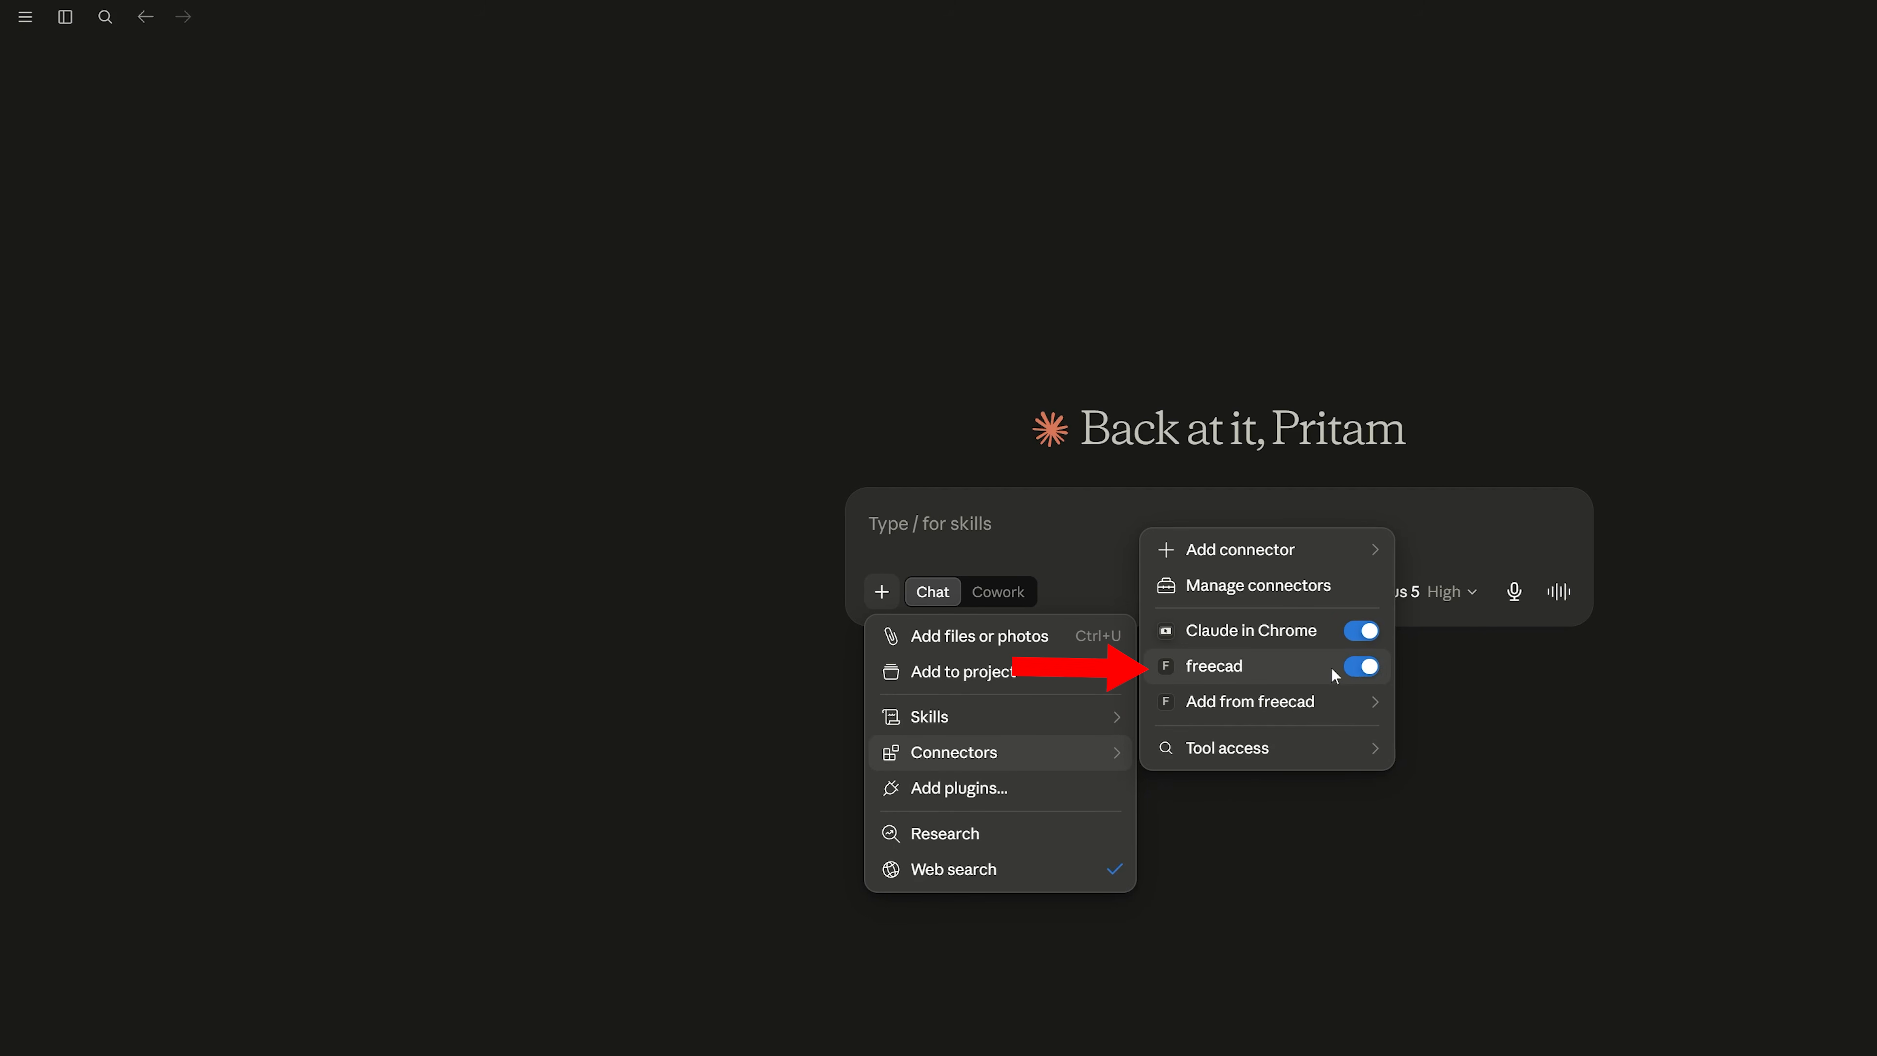
mouse_move(1342, 697)
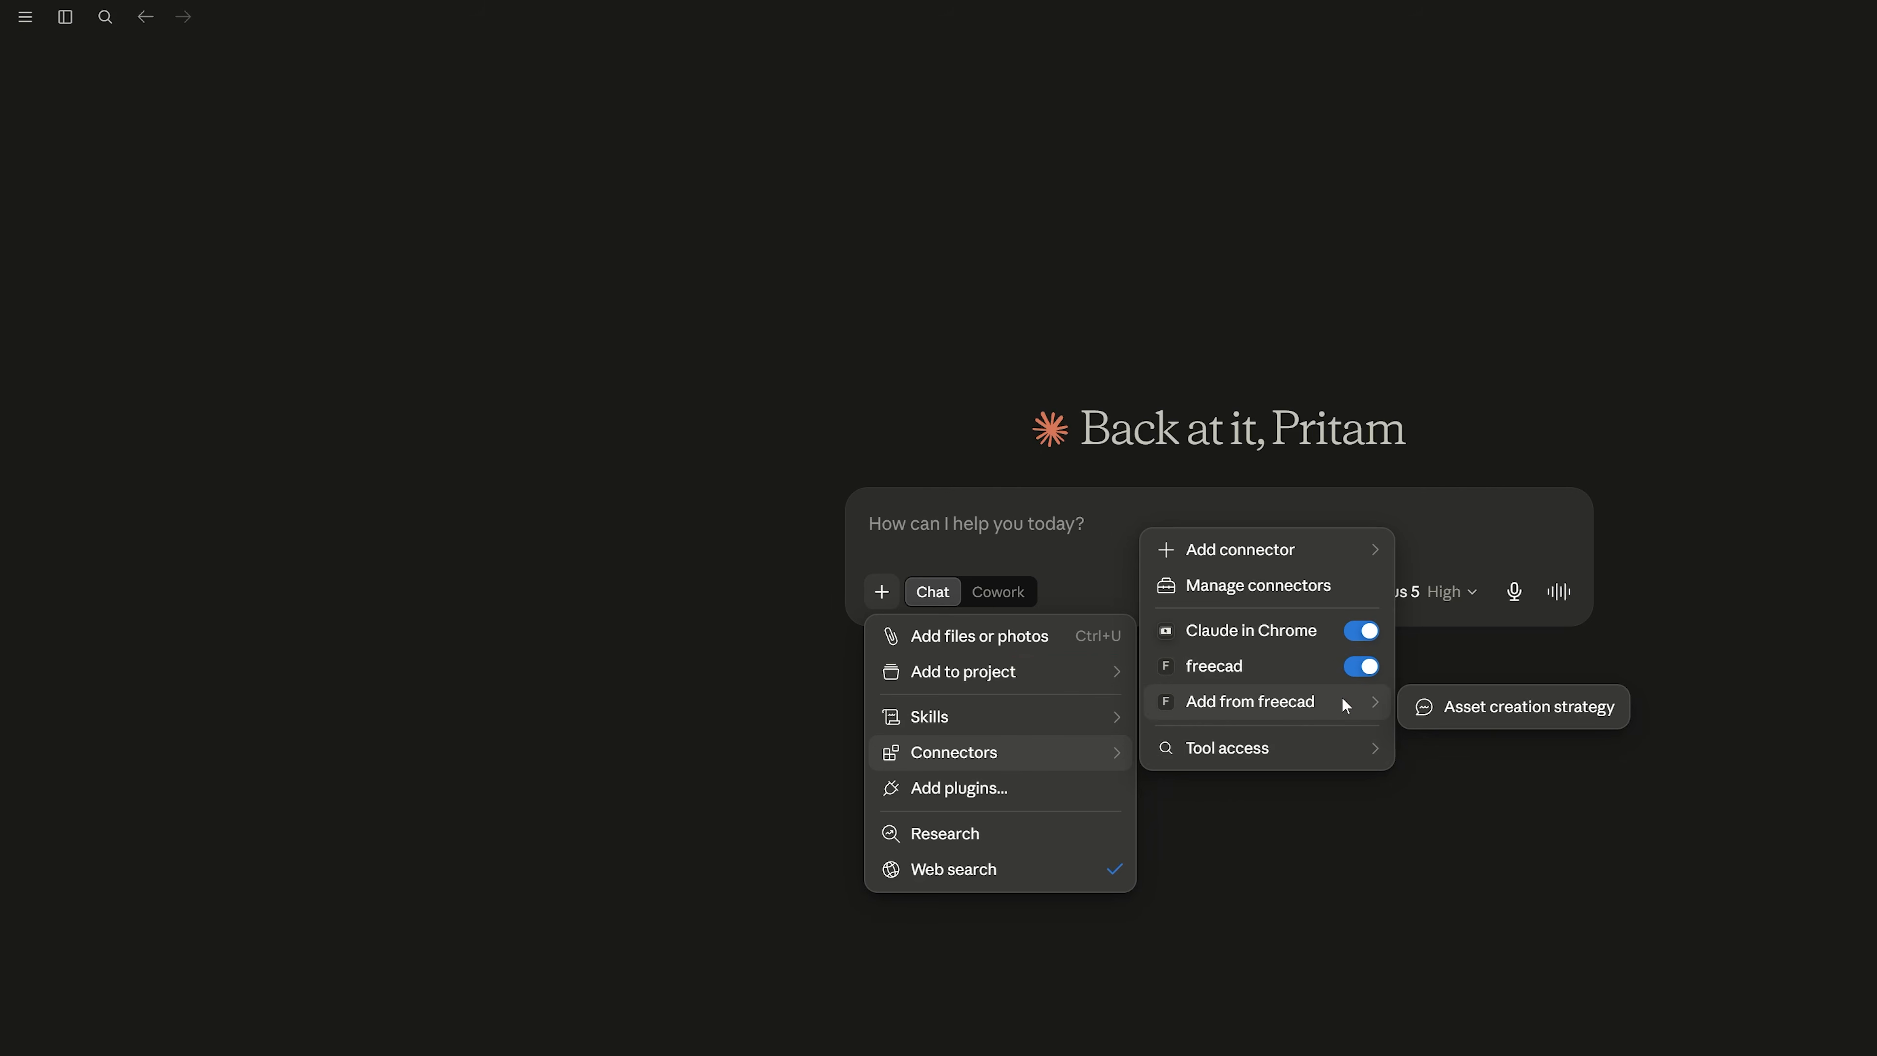
click(1651, 319)
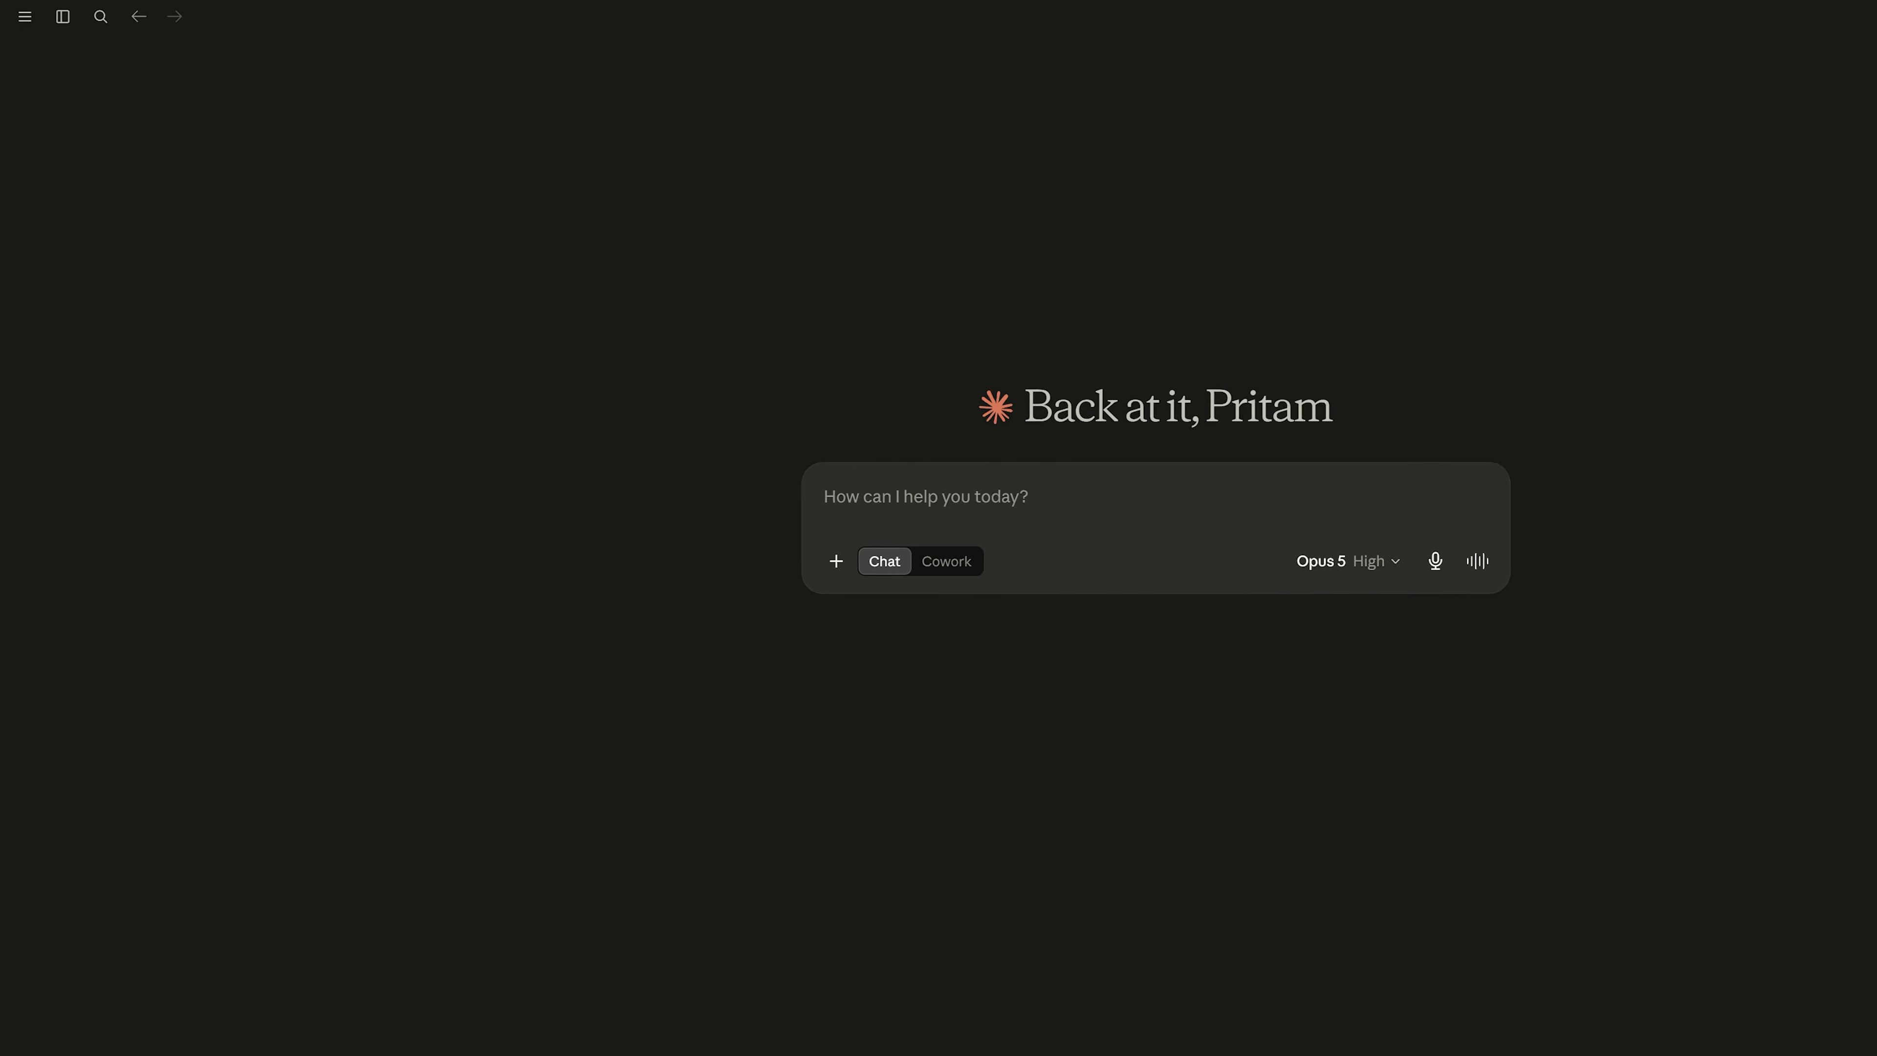
Step: Arrange Claude and FreeCAD side by side, with Claude in a narrower left part and FreeCAD filling the rest
drag(1448, 22, 6, 285)
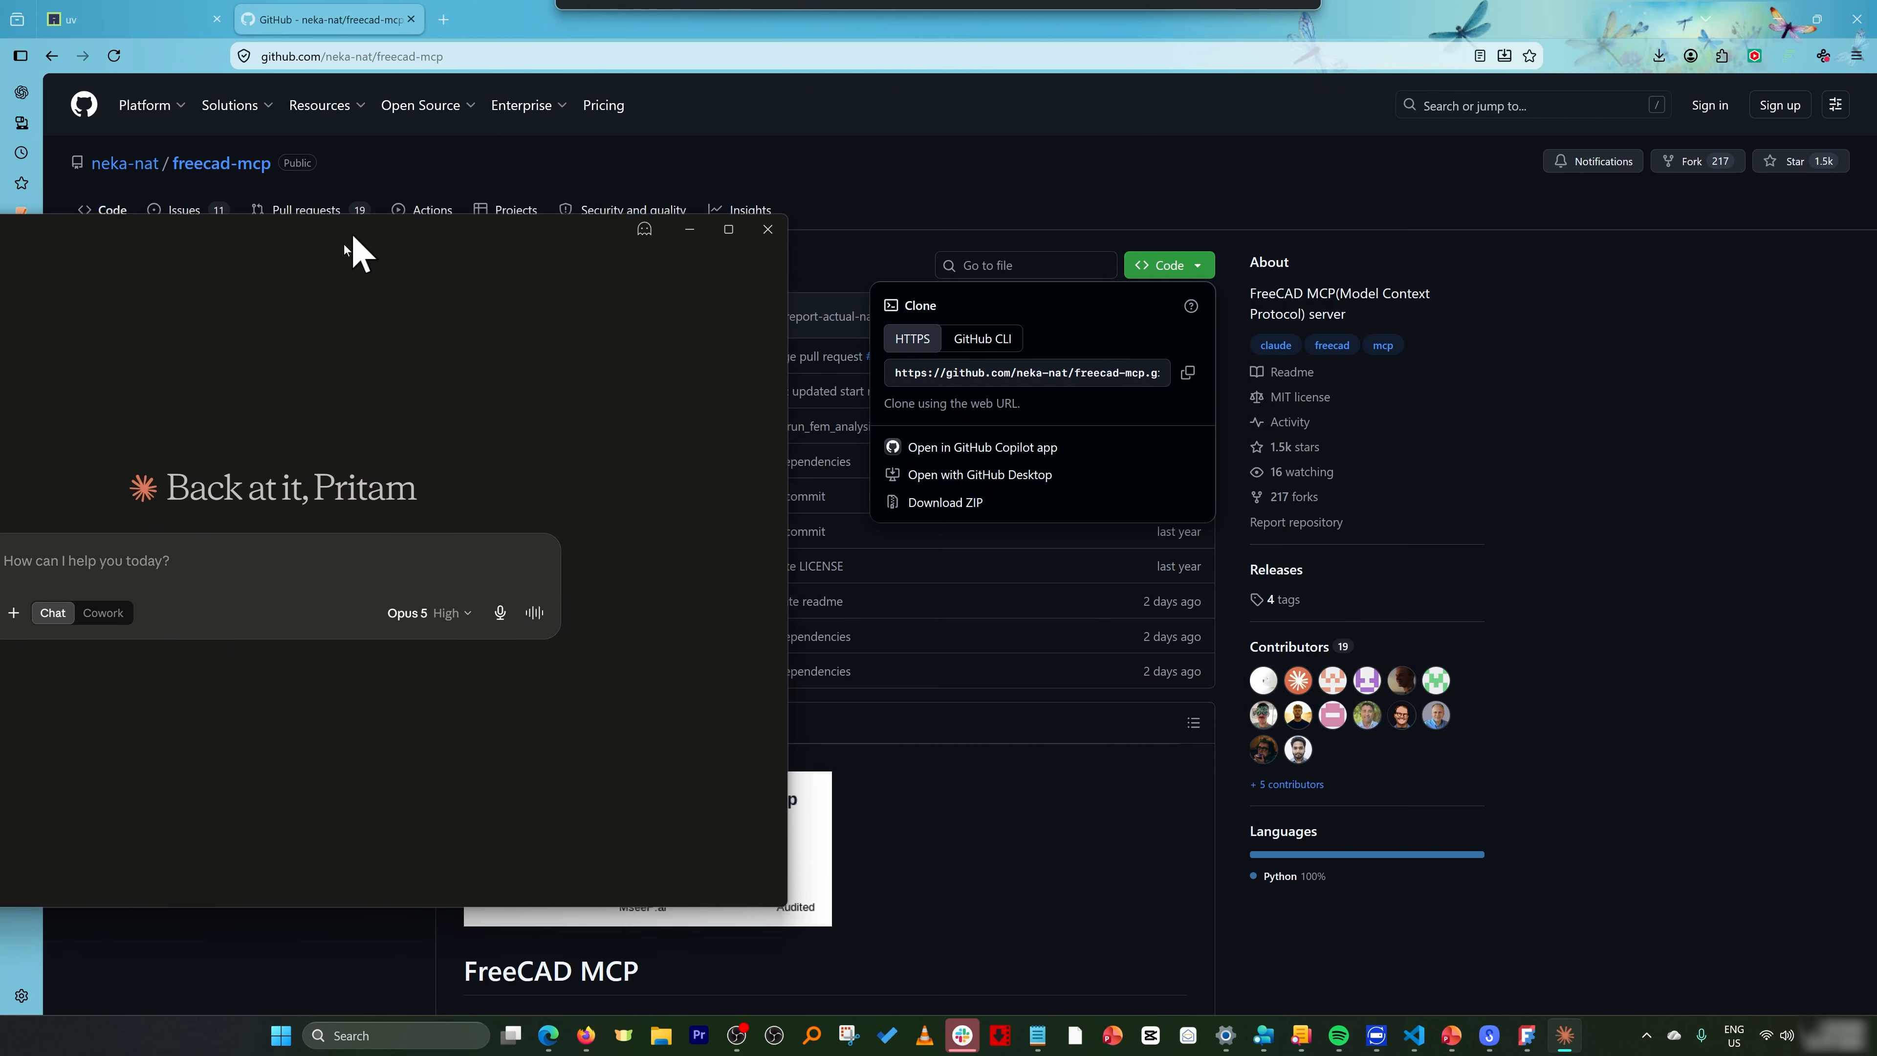
click(1502, 854)
click(1524, 1035)
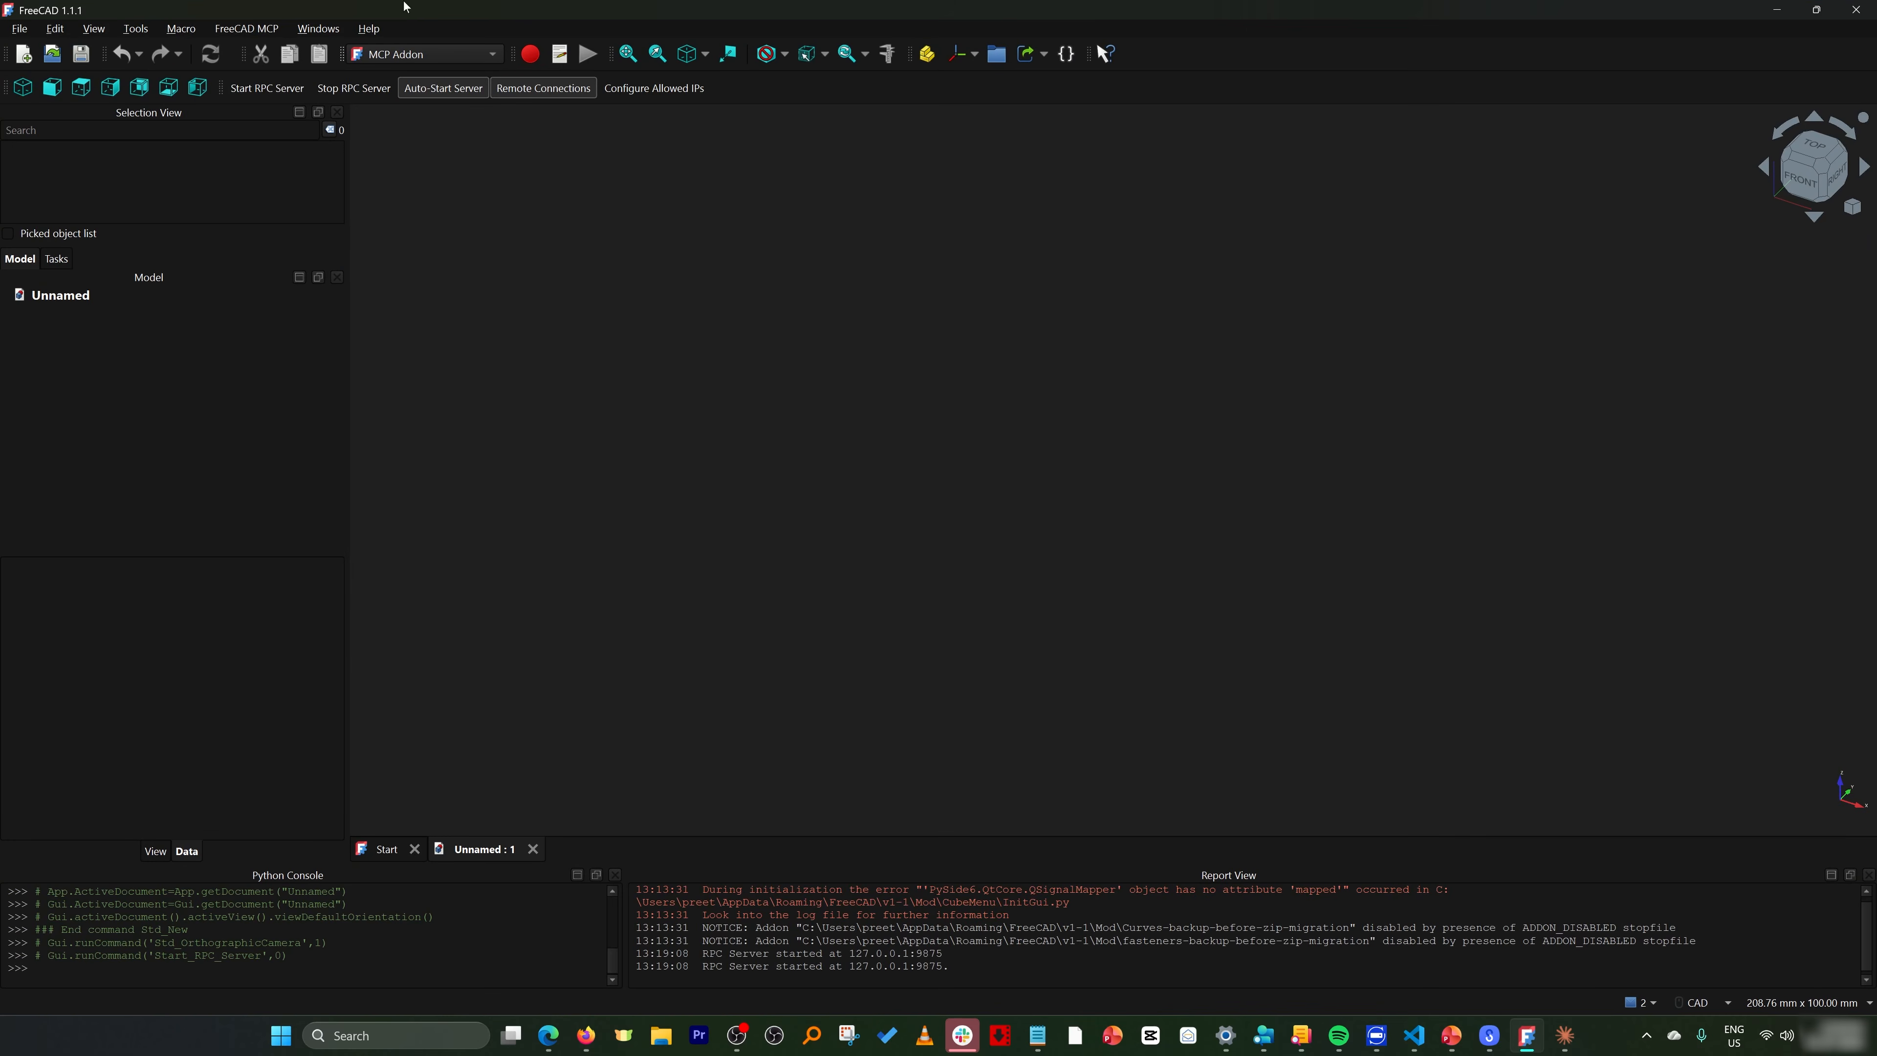
drag(1116, 7, 1874, 229)
drag(937, 222, 644, 250)
Step: Ask Claude to create a 40 mm cube in freecad with a 10 mm hole through the top and 2 mm vertical-edge fillets, and always allow code execution
click(334, 405)
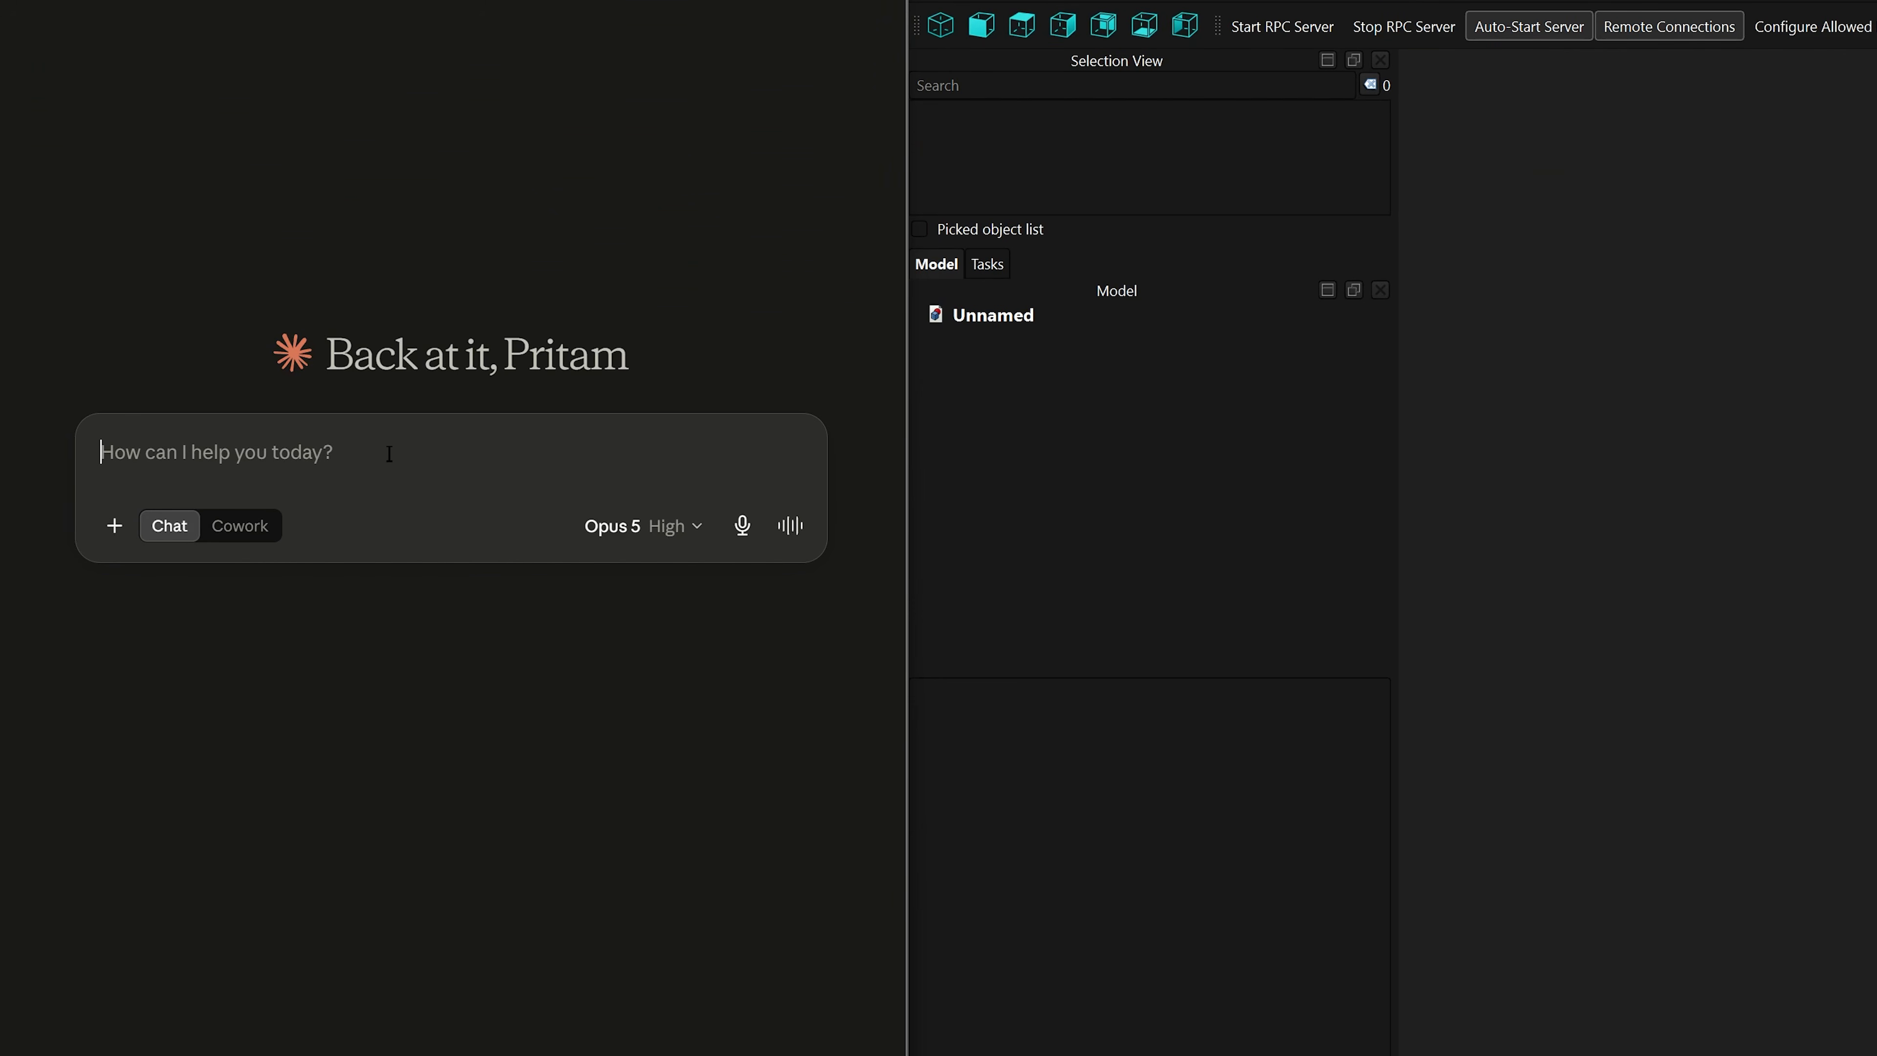
text(A 40 mm cube with a 10 mm hole through the top and 2 mm fillets on the vertical edges please crea)
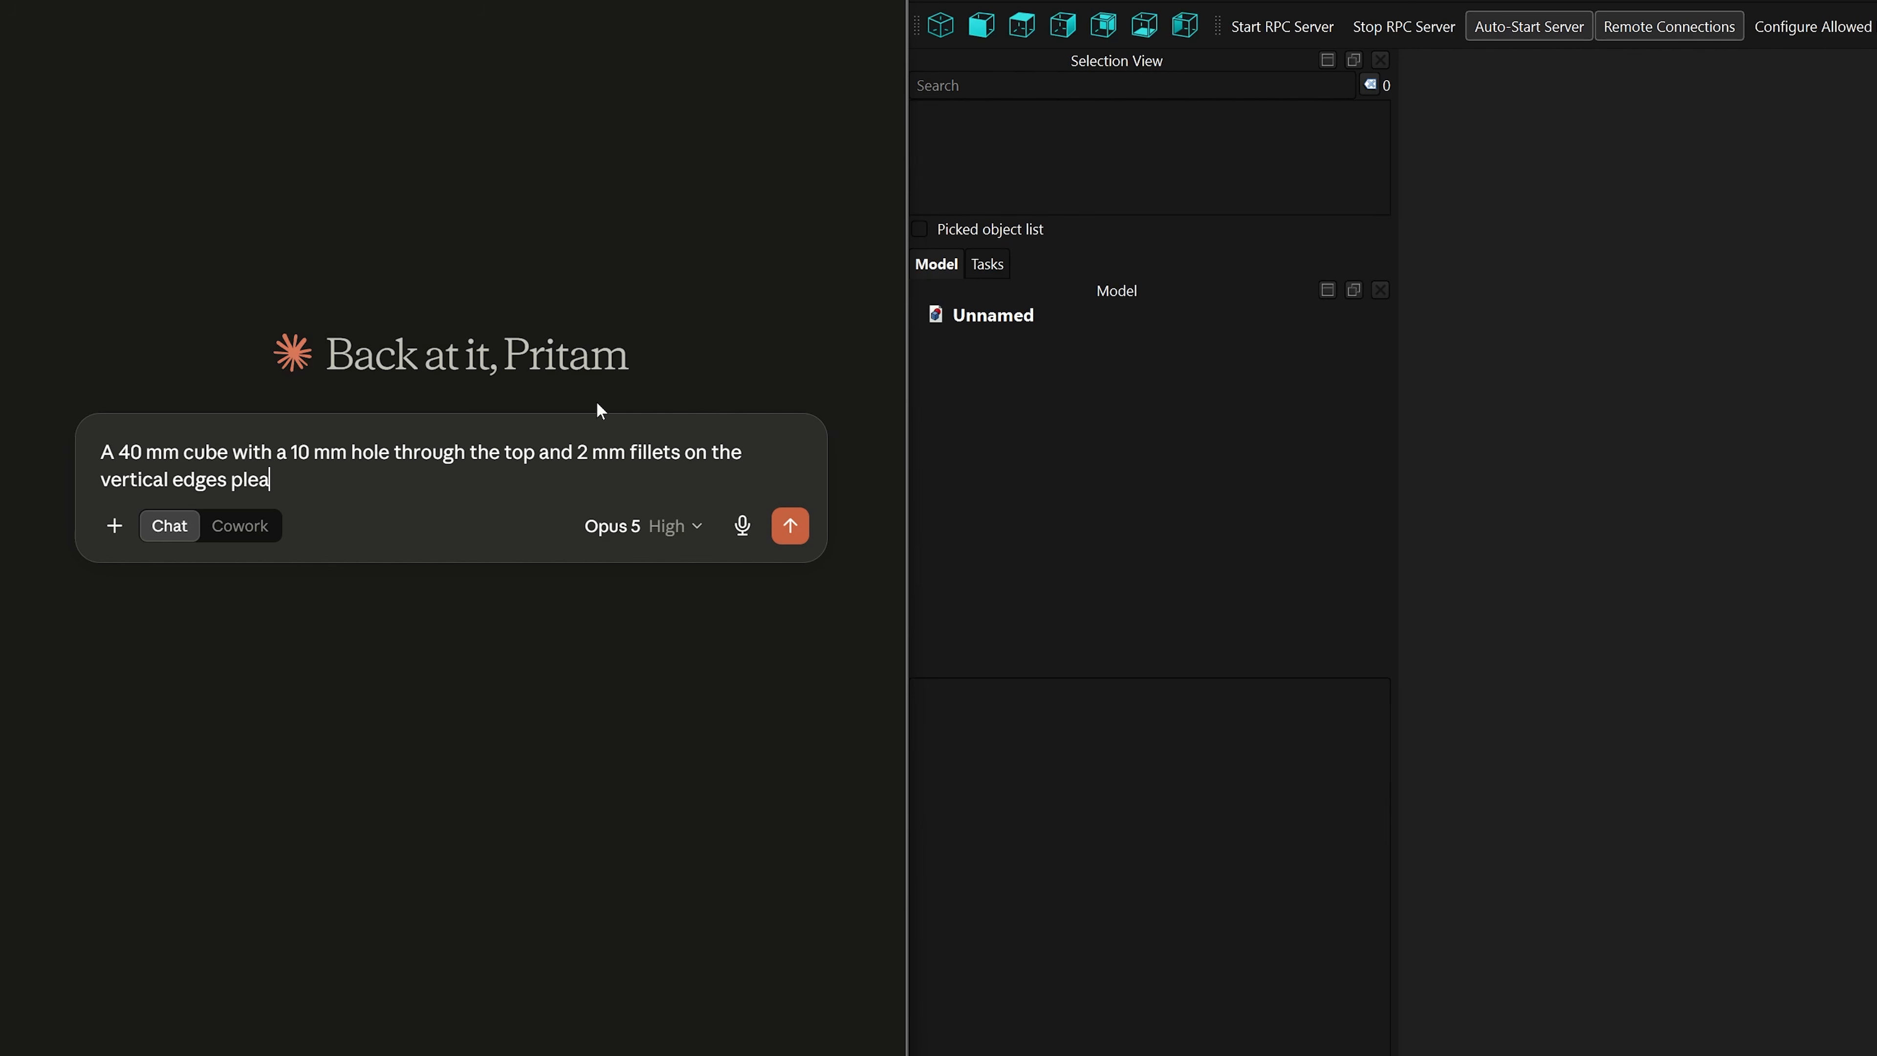
text(te in freecad)
key(Return)
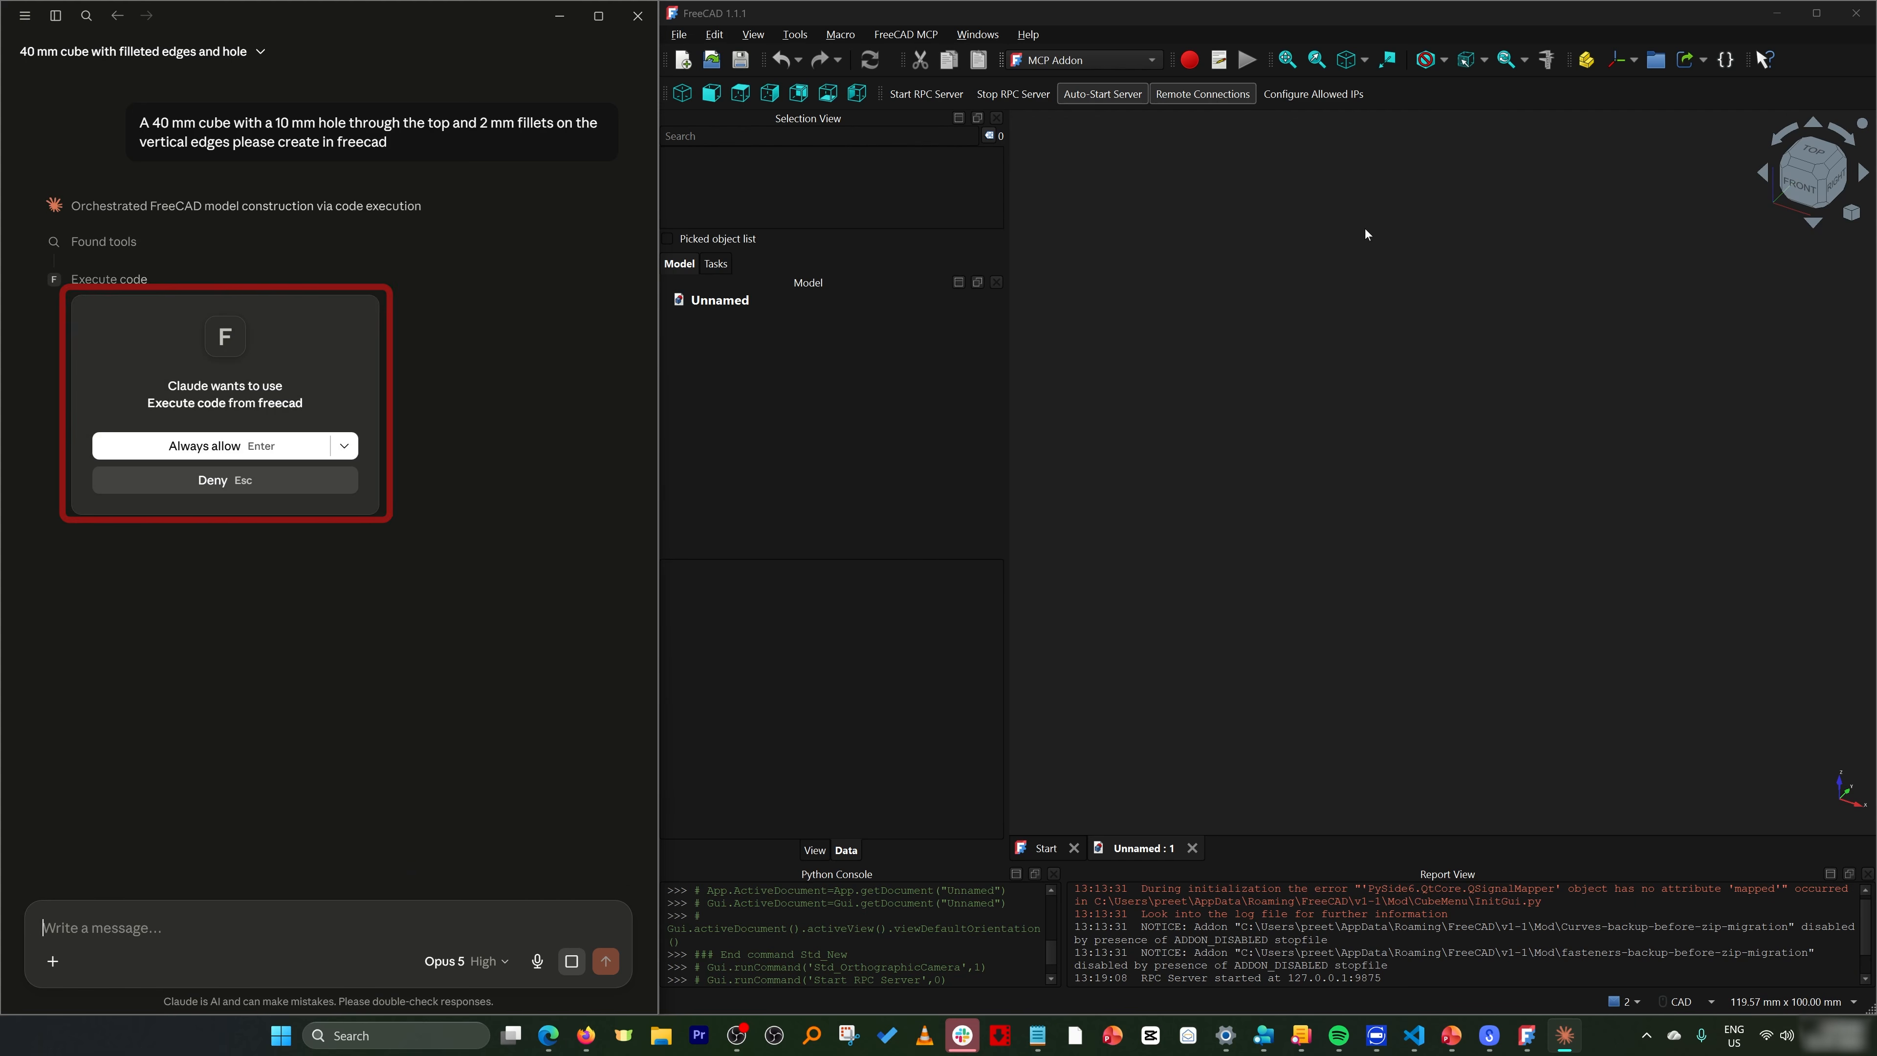
click(266, 445)
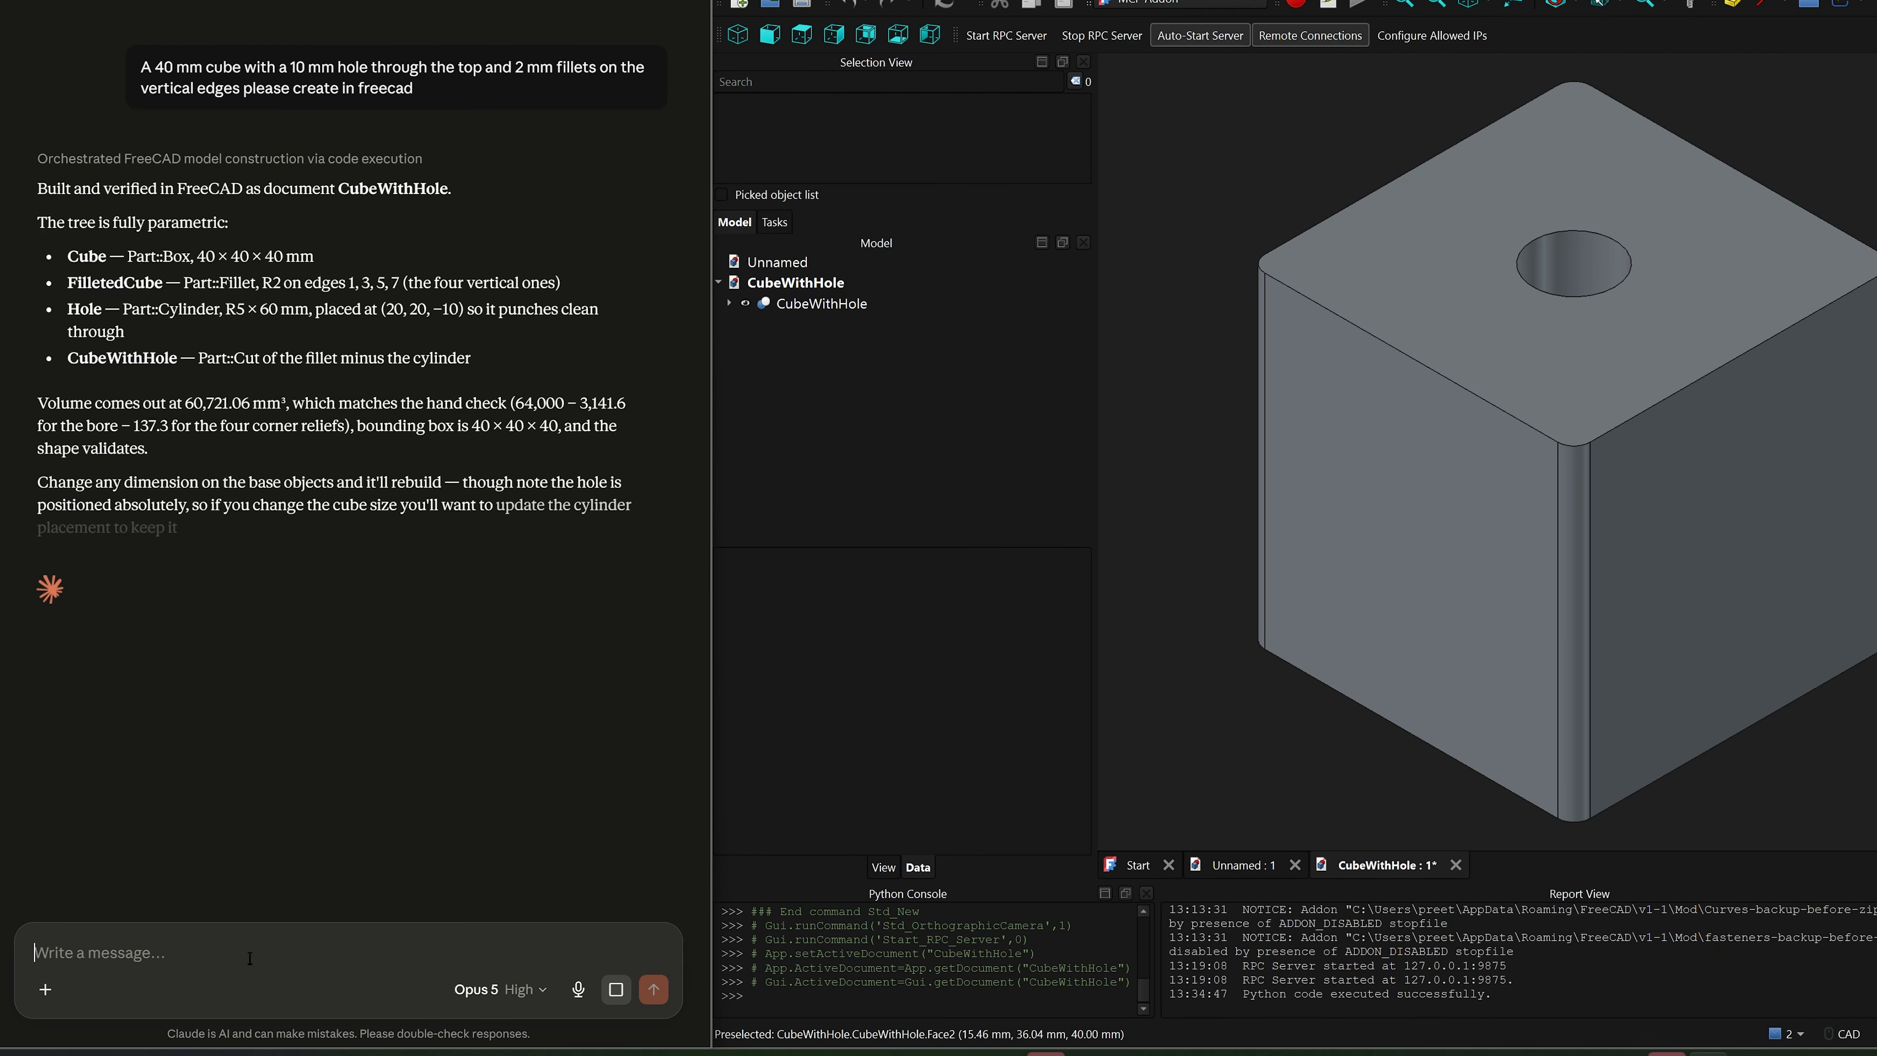
Step: Ask Claude to remove the cube's hole and replace the rounds with a 2 mm chamfer
click(251, 958)
text(re)
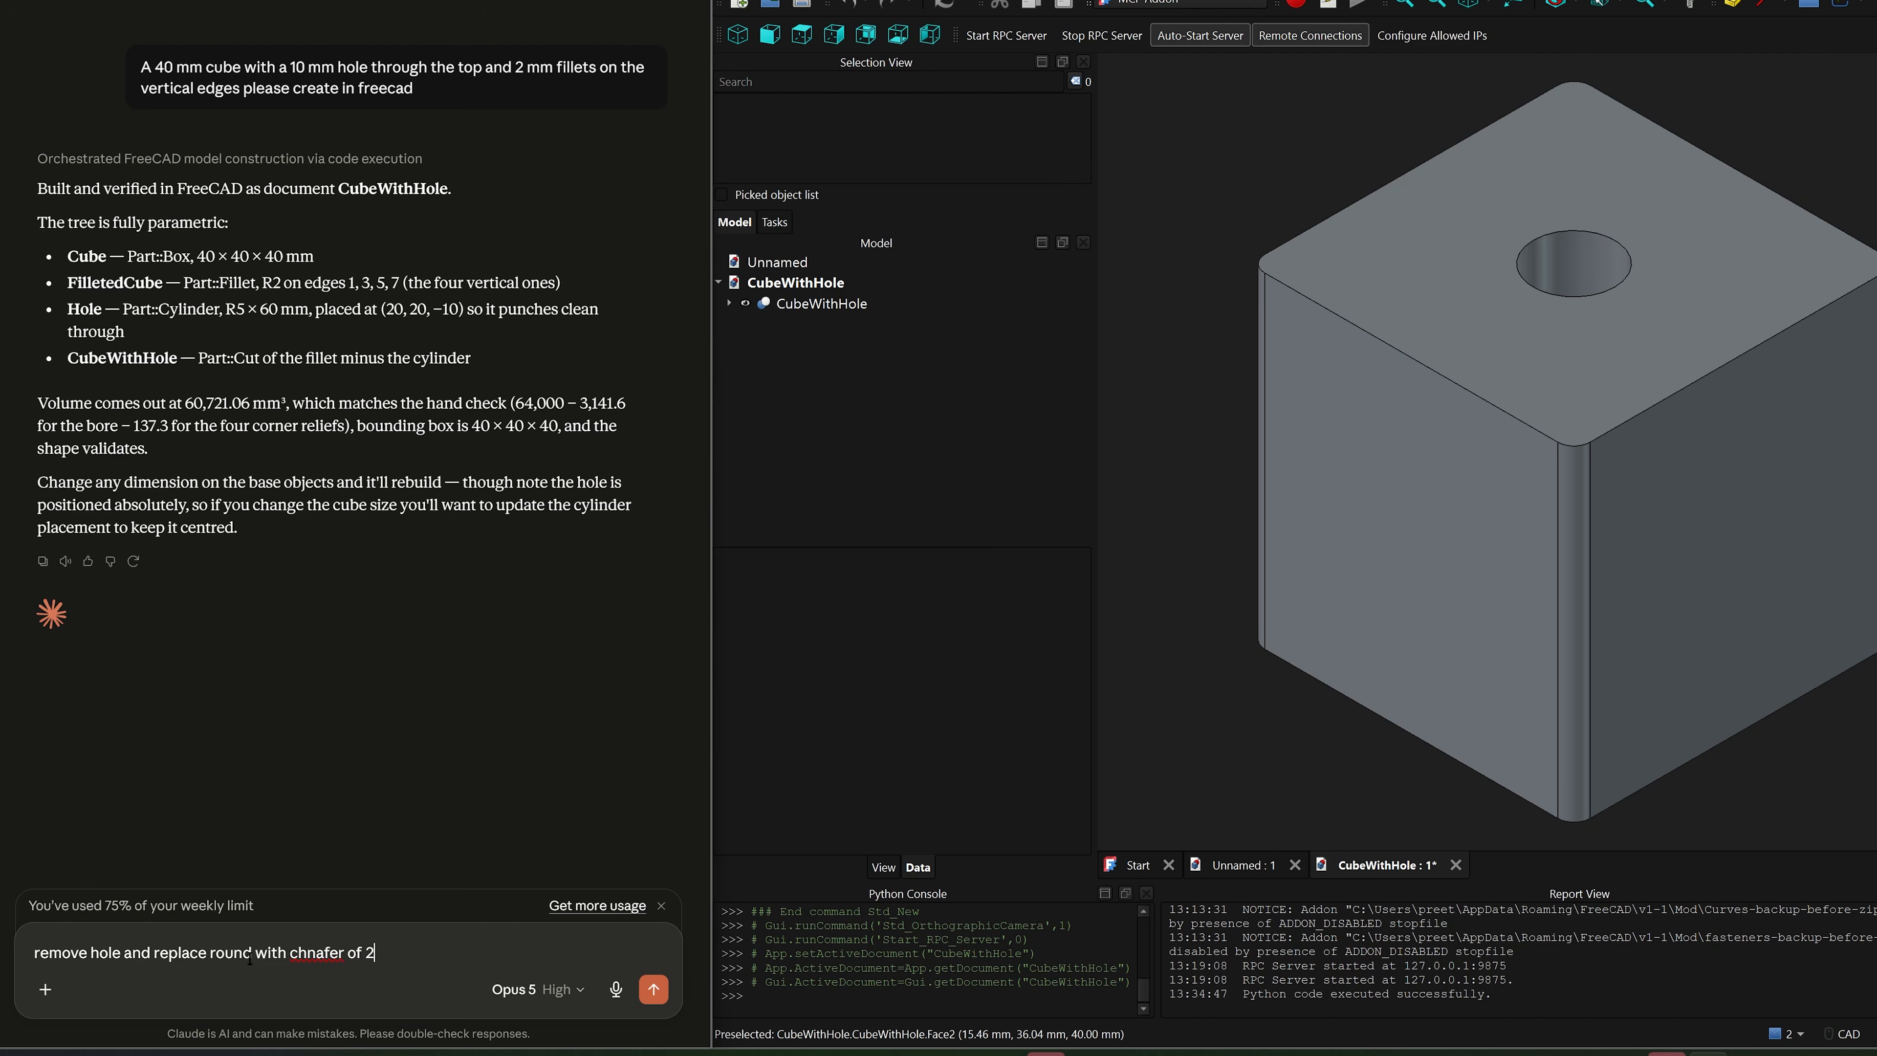
key(Return)
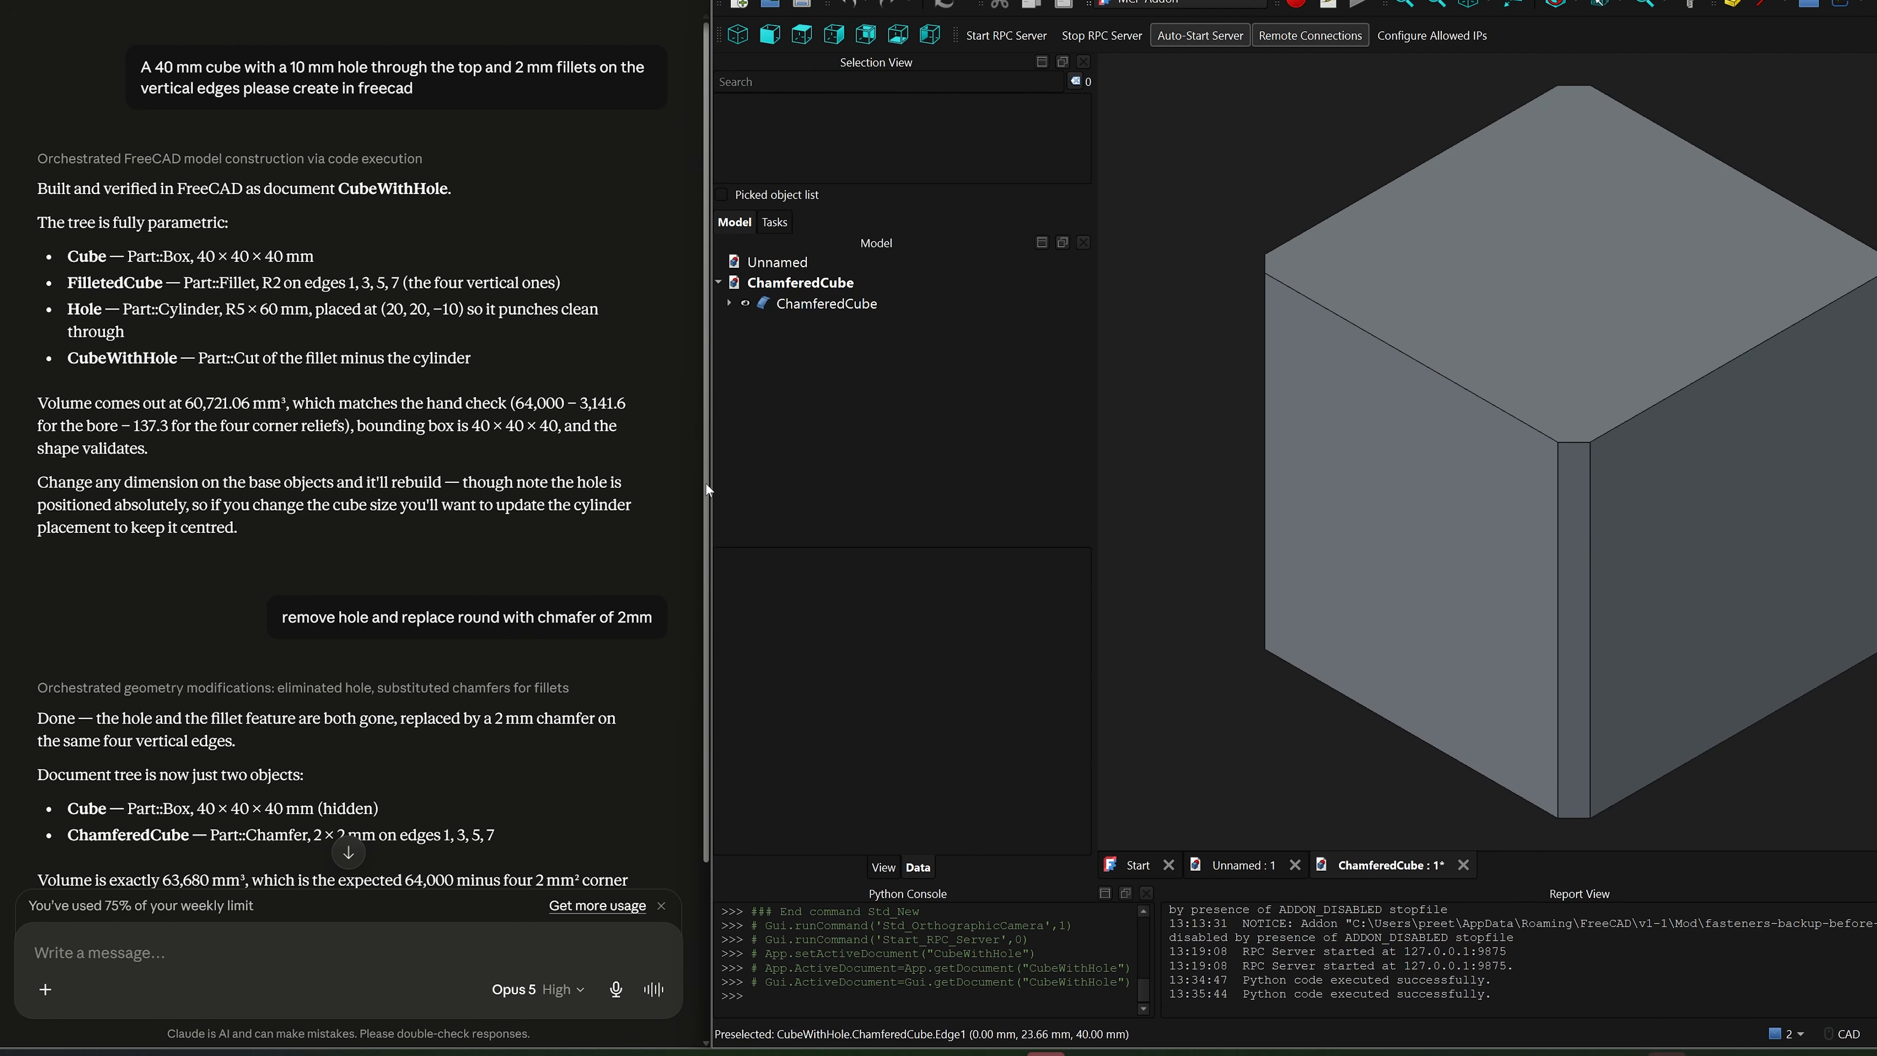
Step: Send Claude the request "delete the complete part"
click(264, 954)
text(delet)
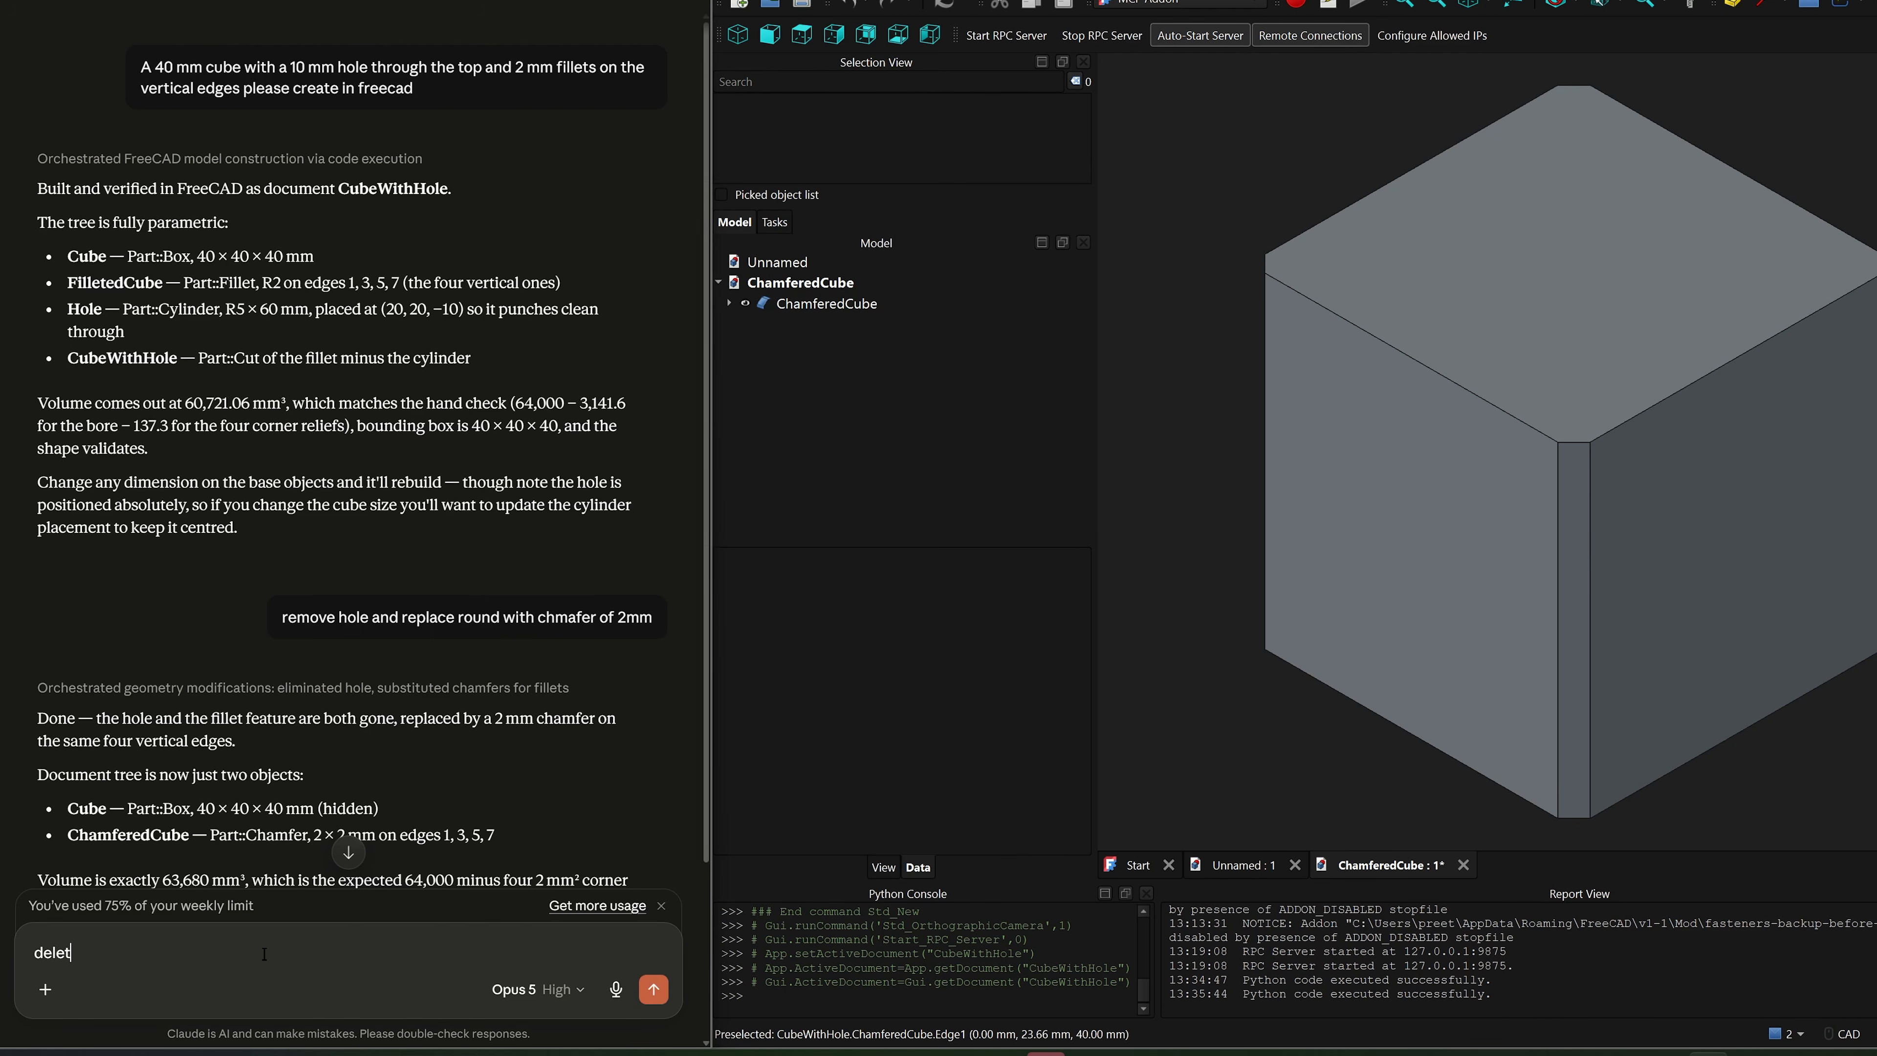
text(e the complete part)
key(Return)
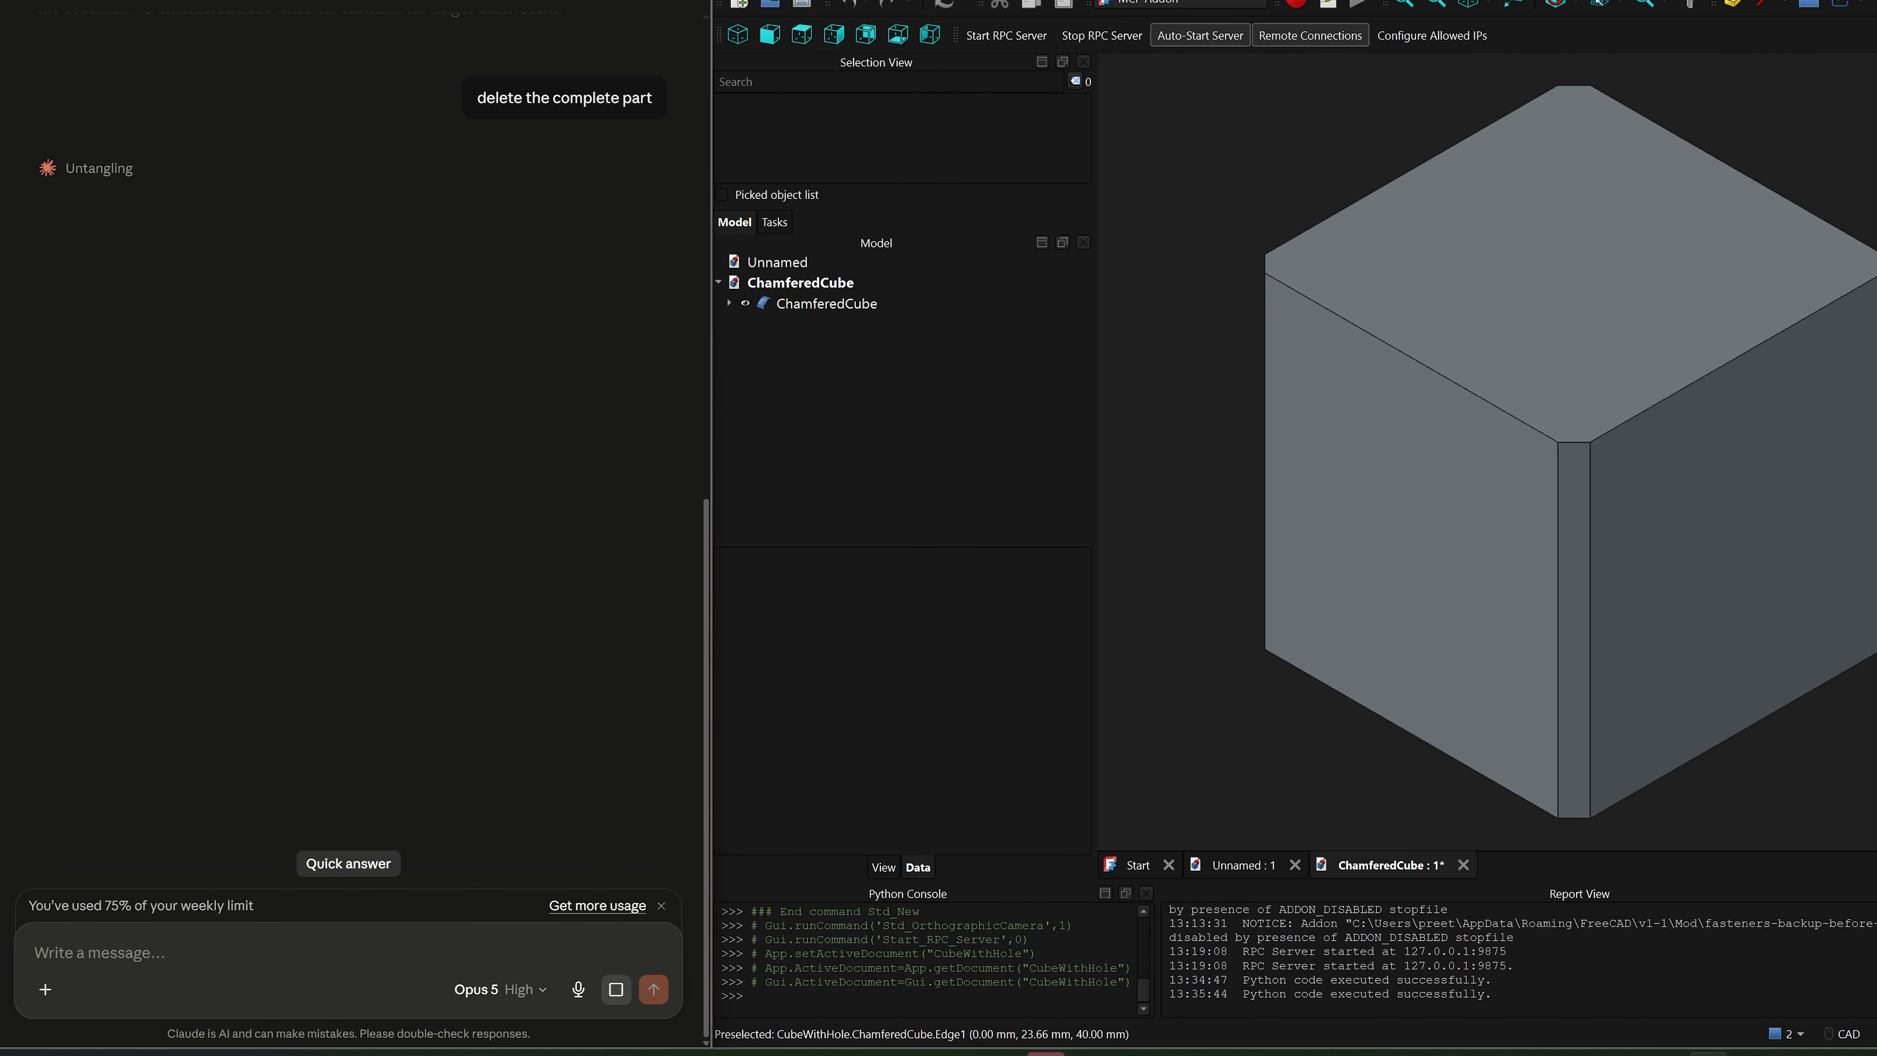
Step: Attach the drawing image ChatGPT-Image-Dec-11-2025-11_41_29-AM.webp from the Desktop folder to the Claude message
click(45, 989)
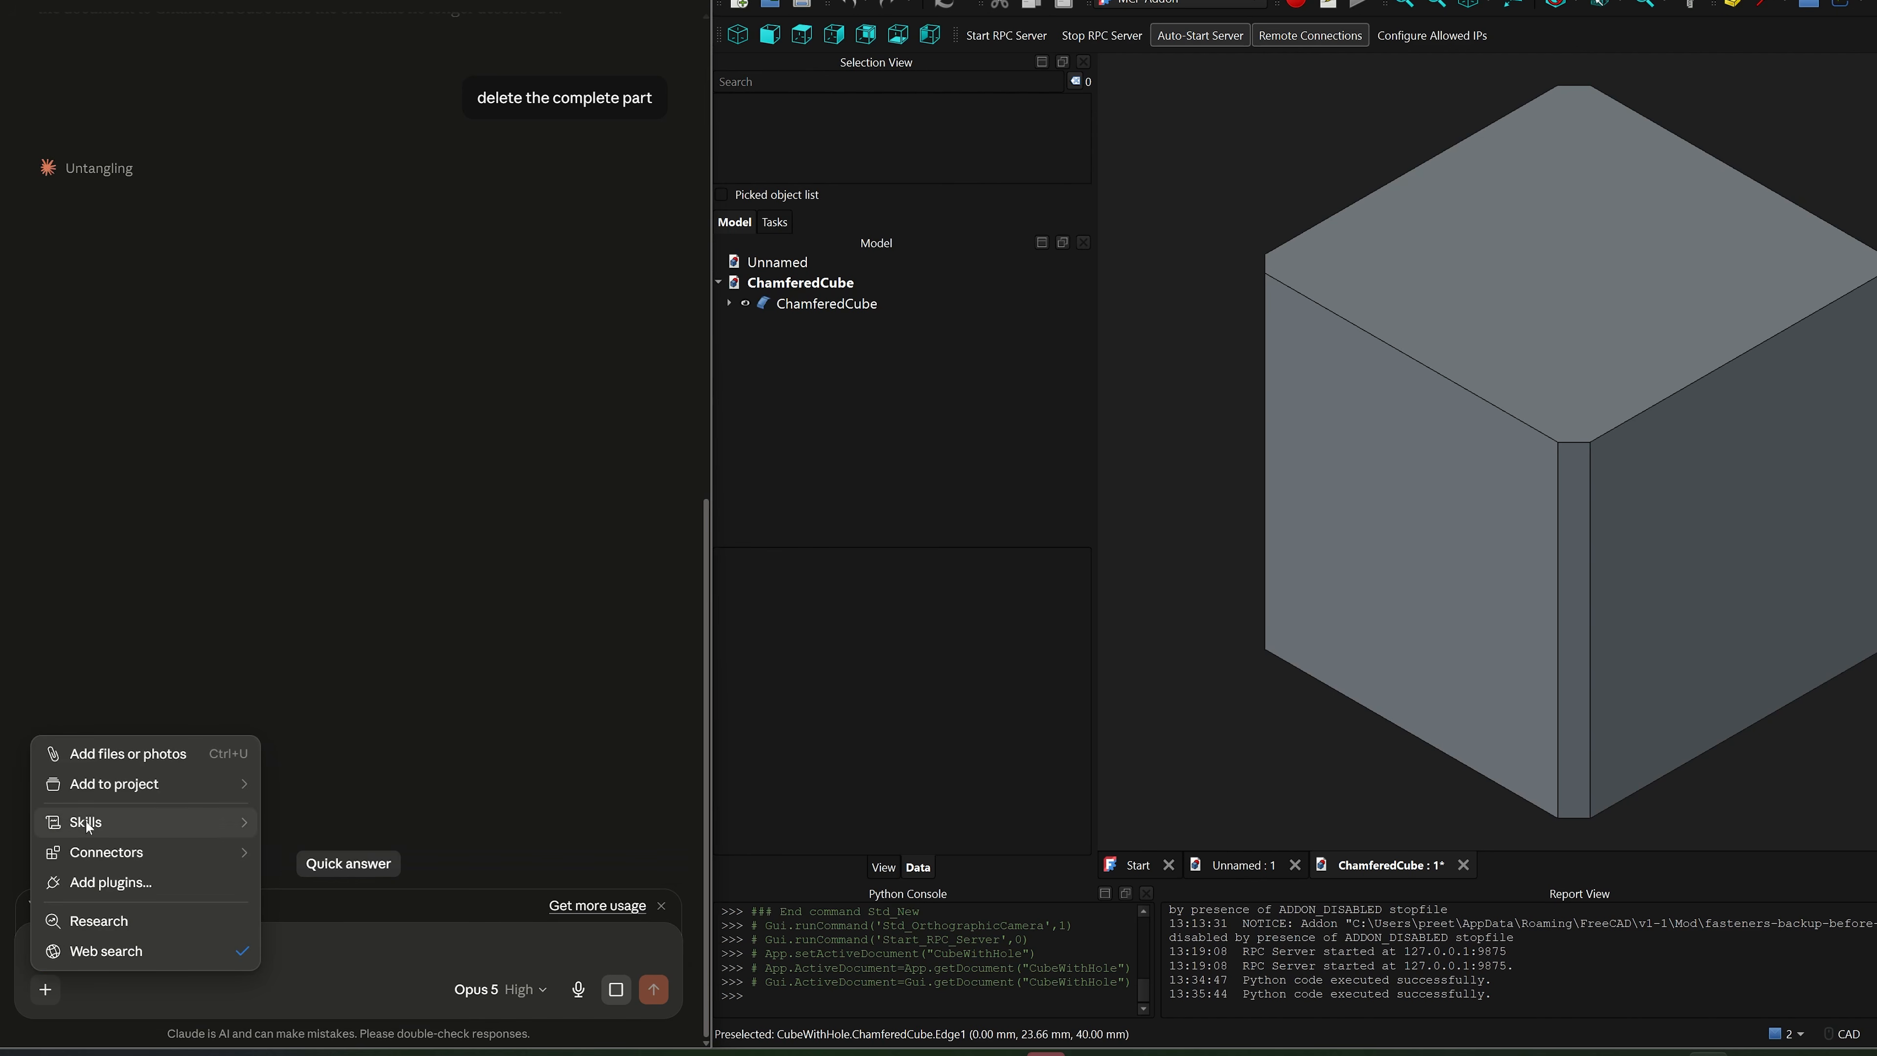
click(179, 747)
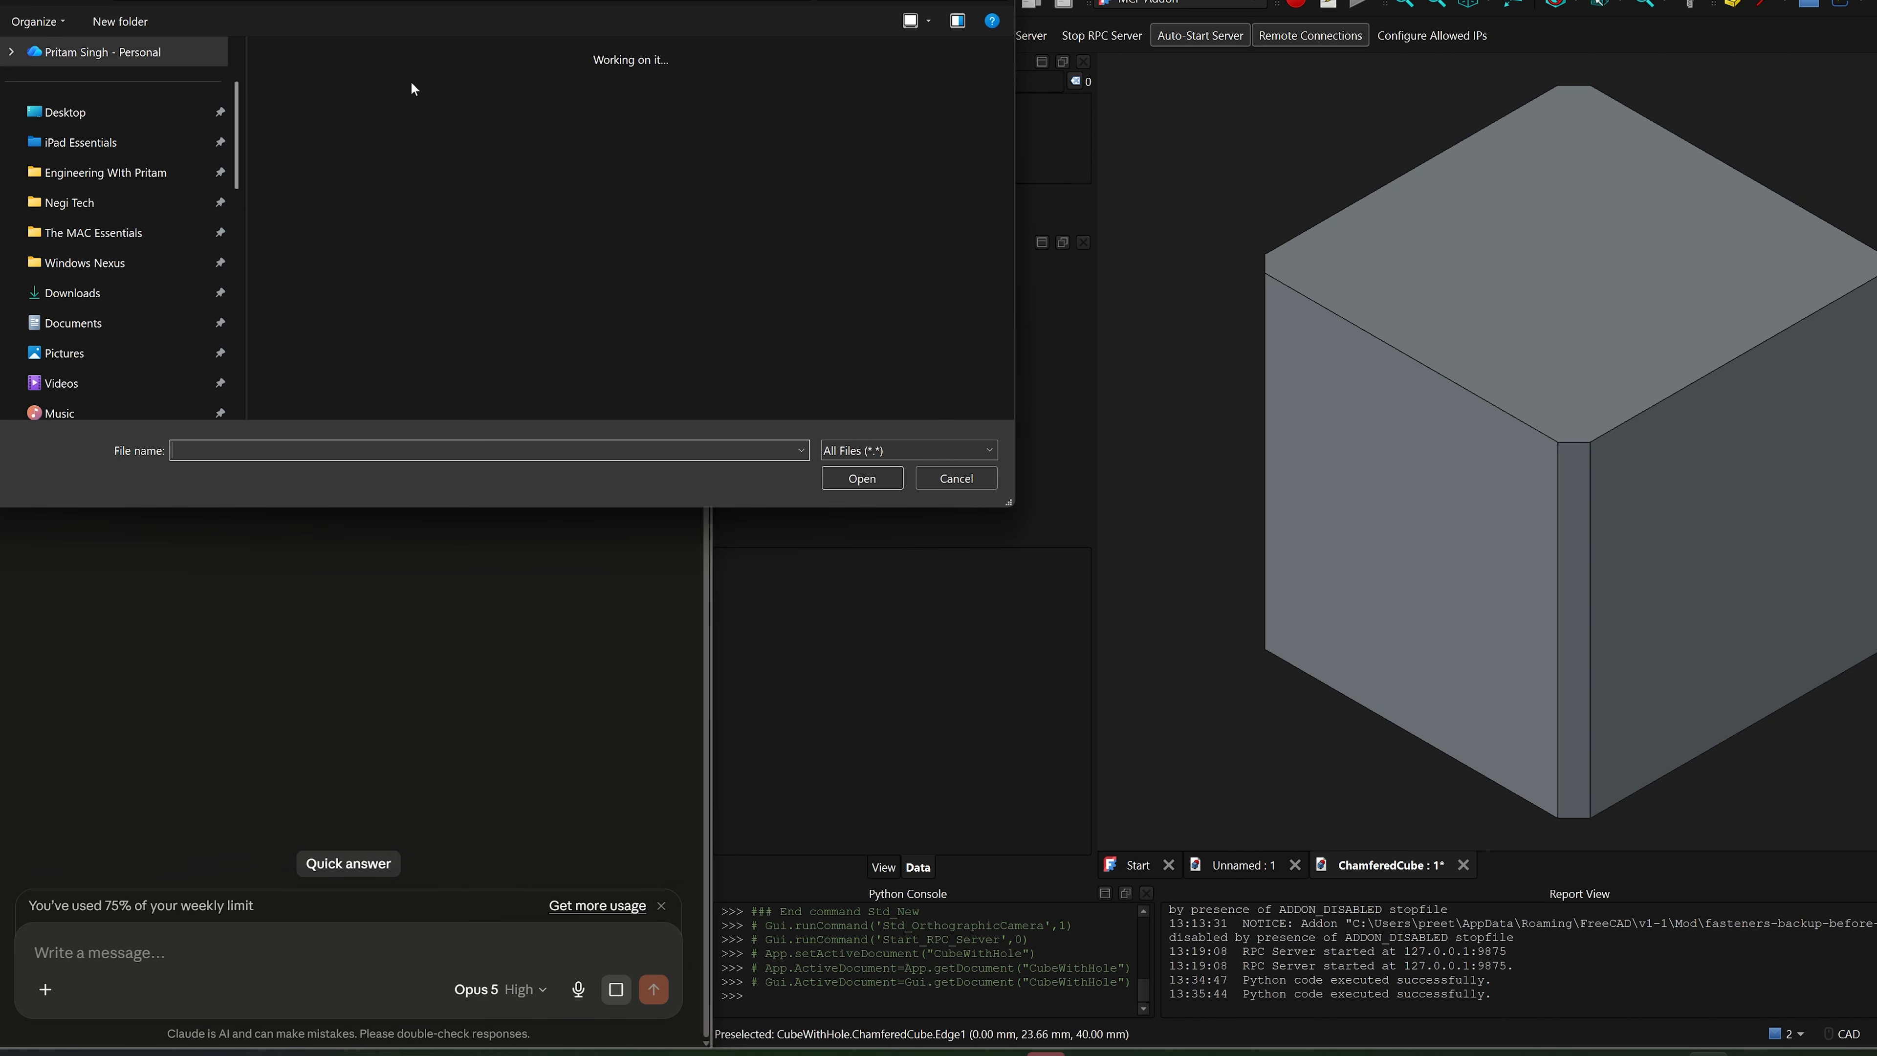
click(119, 113)
scroll(433, 215, down, 4)
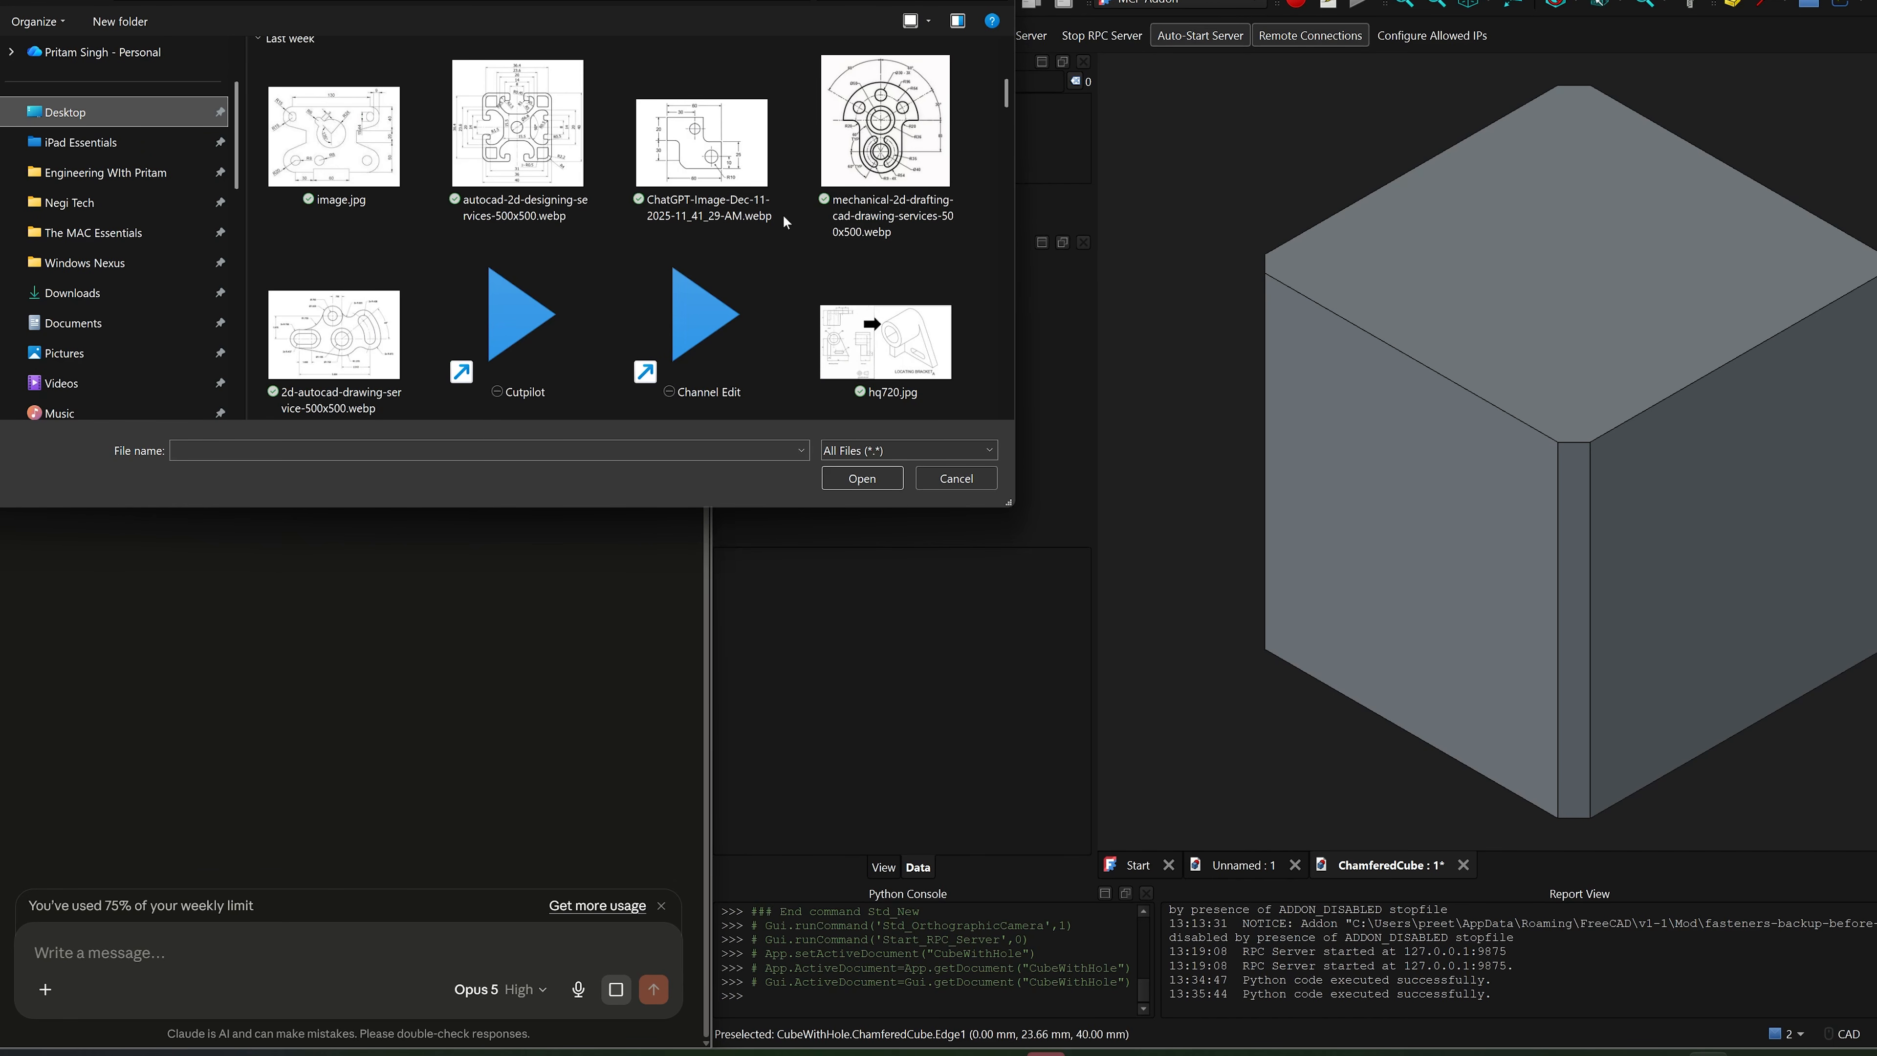
click(673, 178)
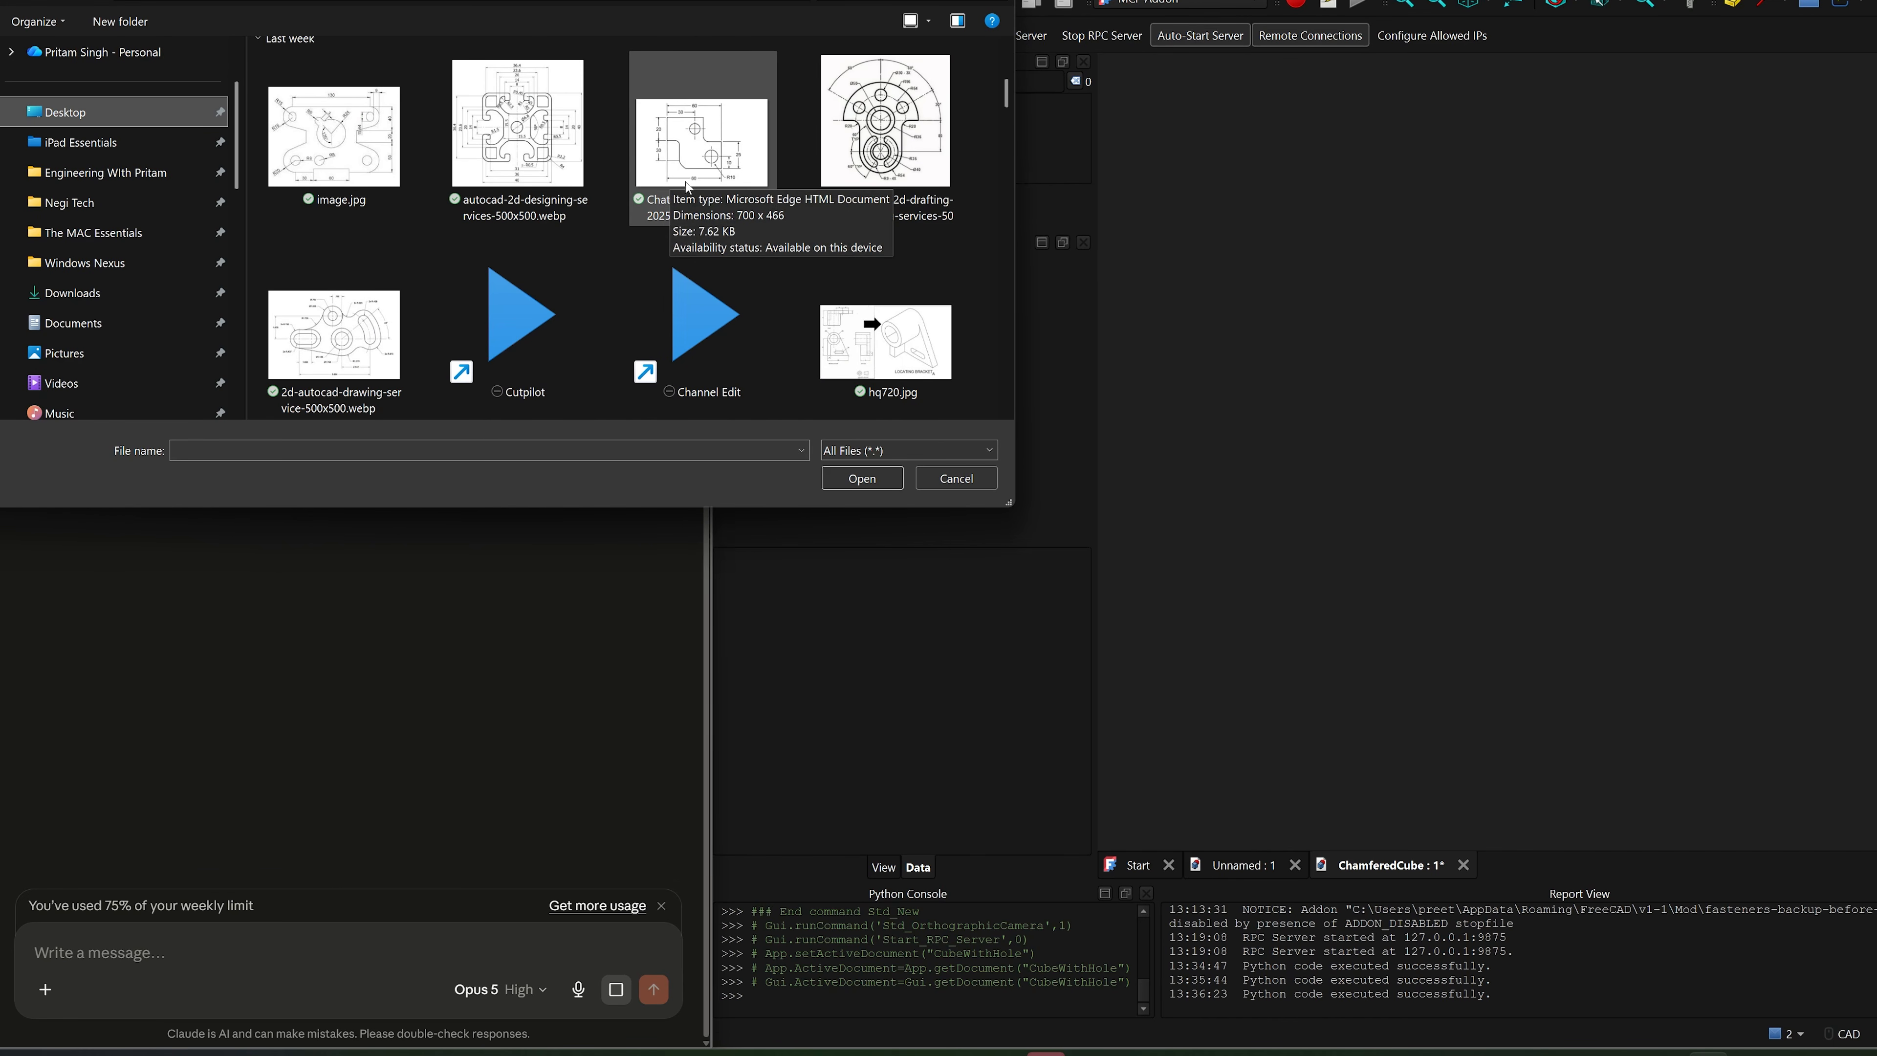
double_click(665, 170)
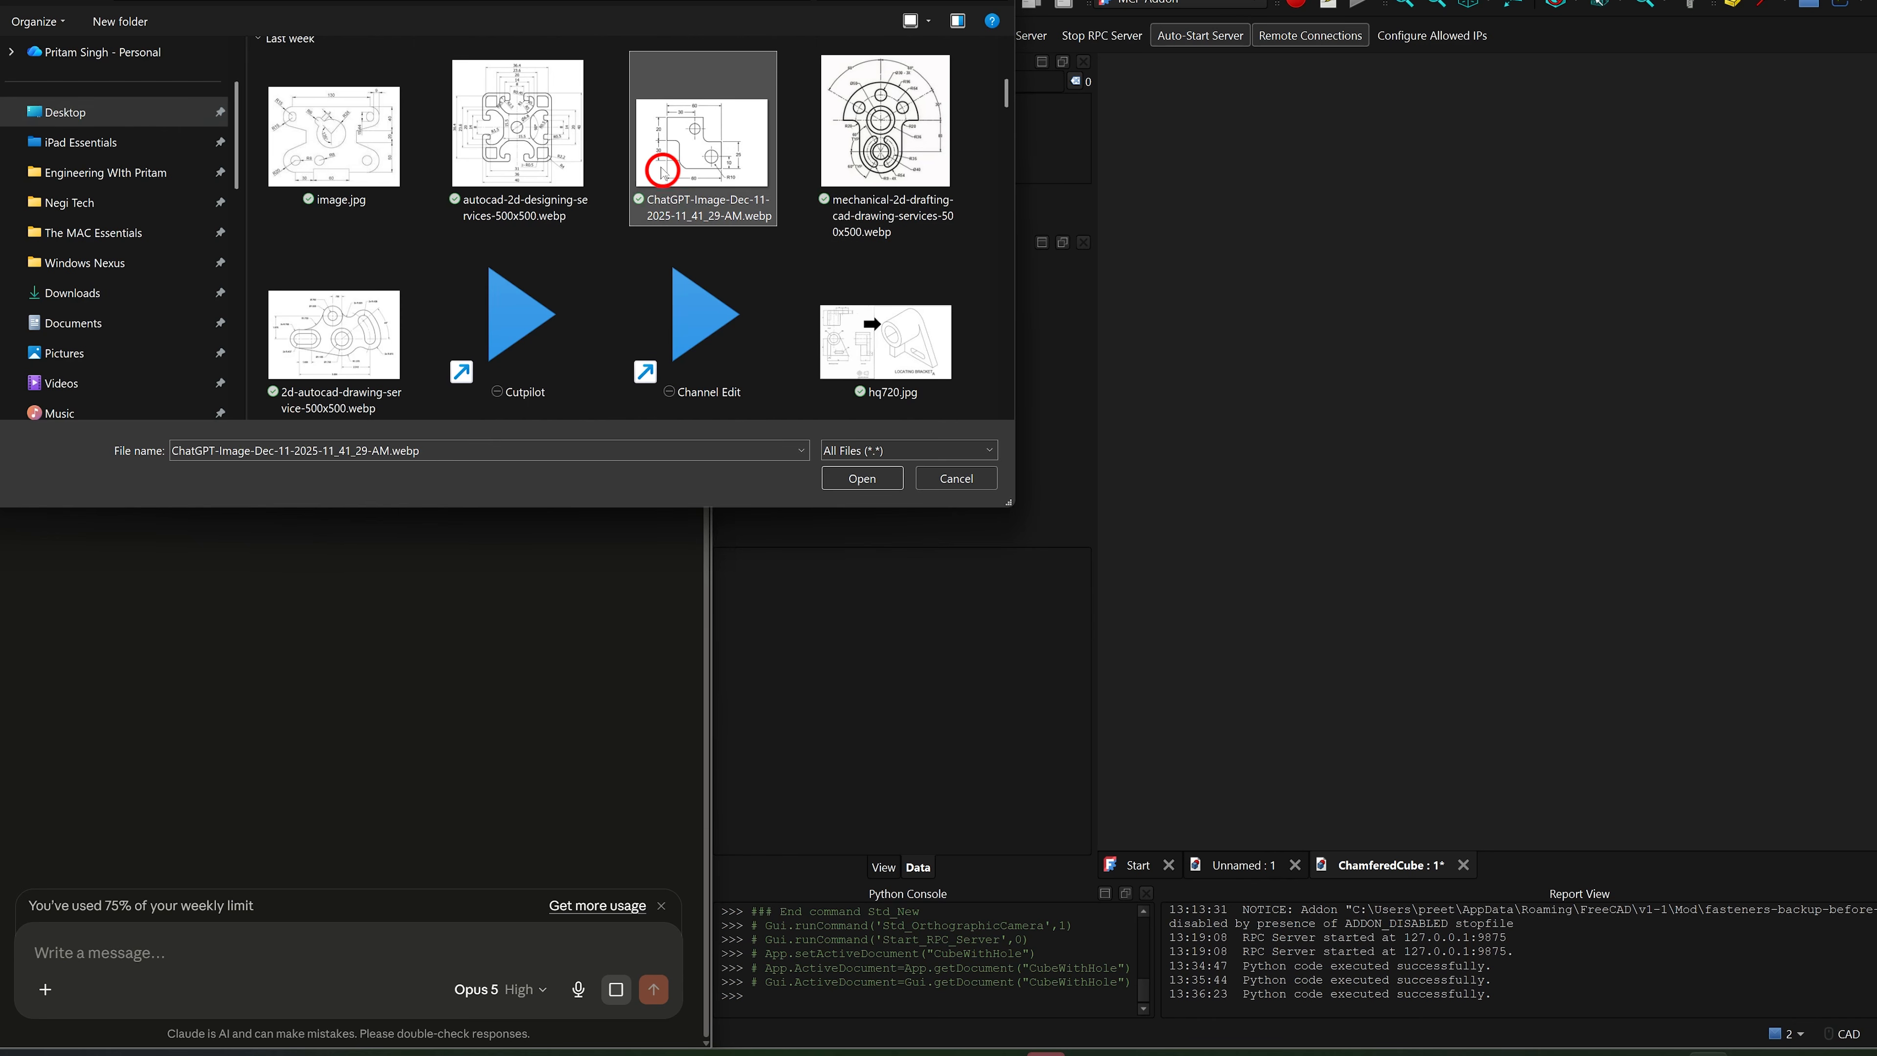
Step: Send Claude the request "create the following draing and consider the thickness as 10 mm" with the attached drawing
text(create the)
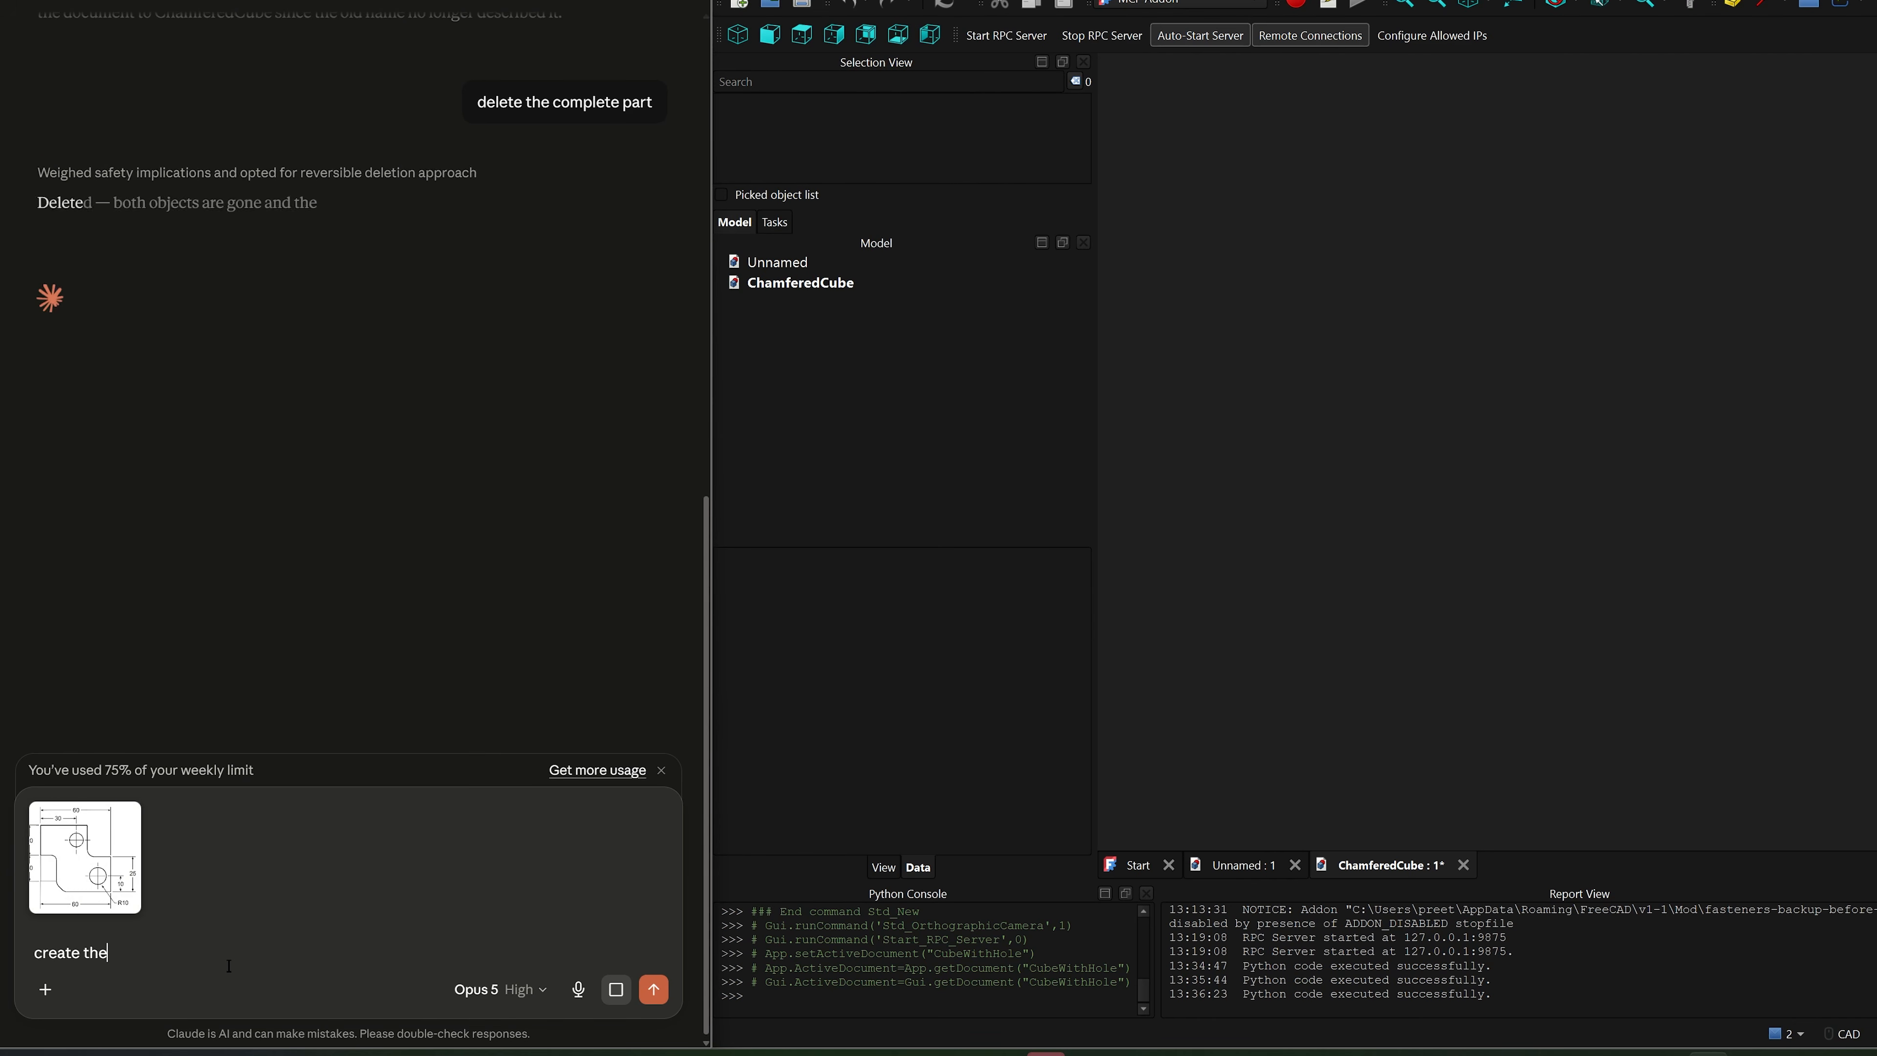
text( following draing and consider the thickness as 10 mm)
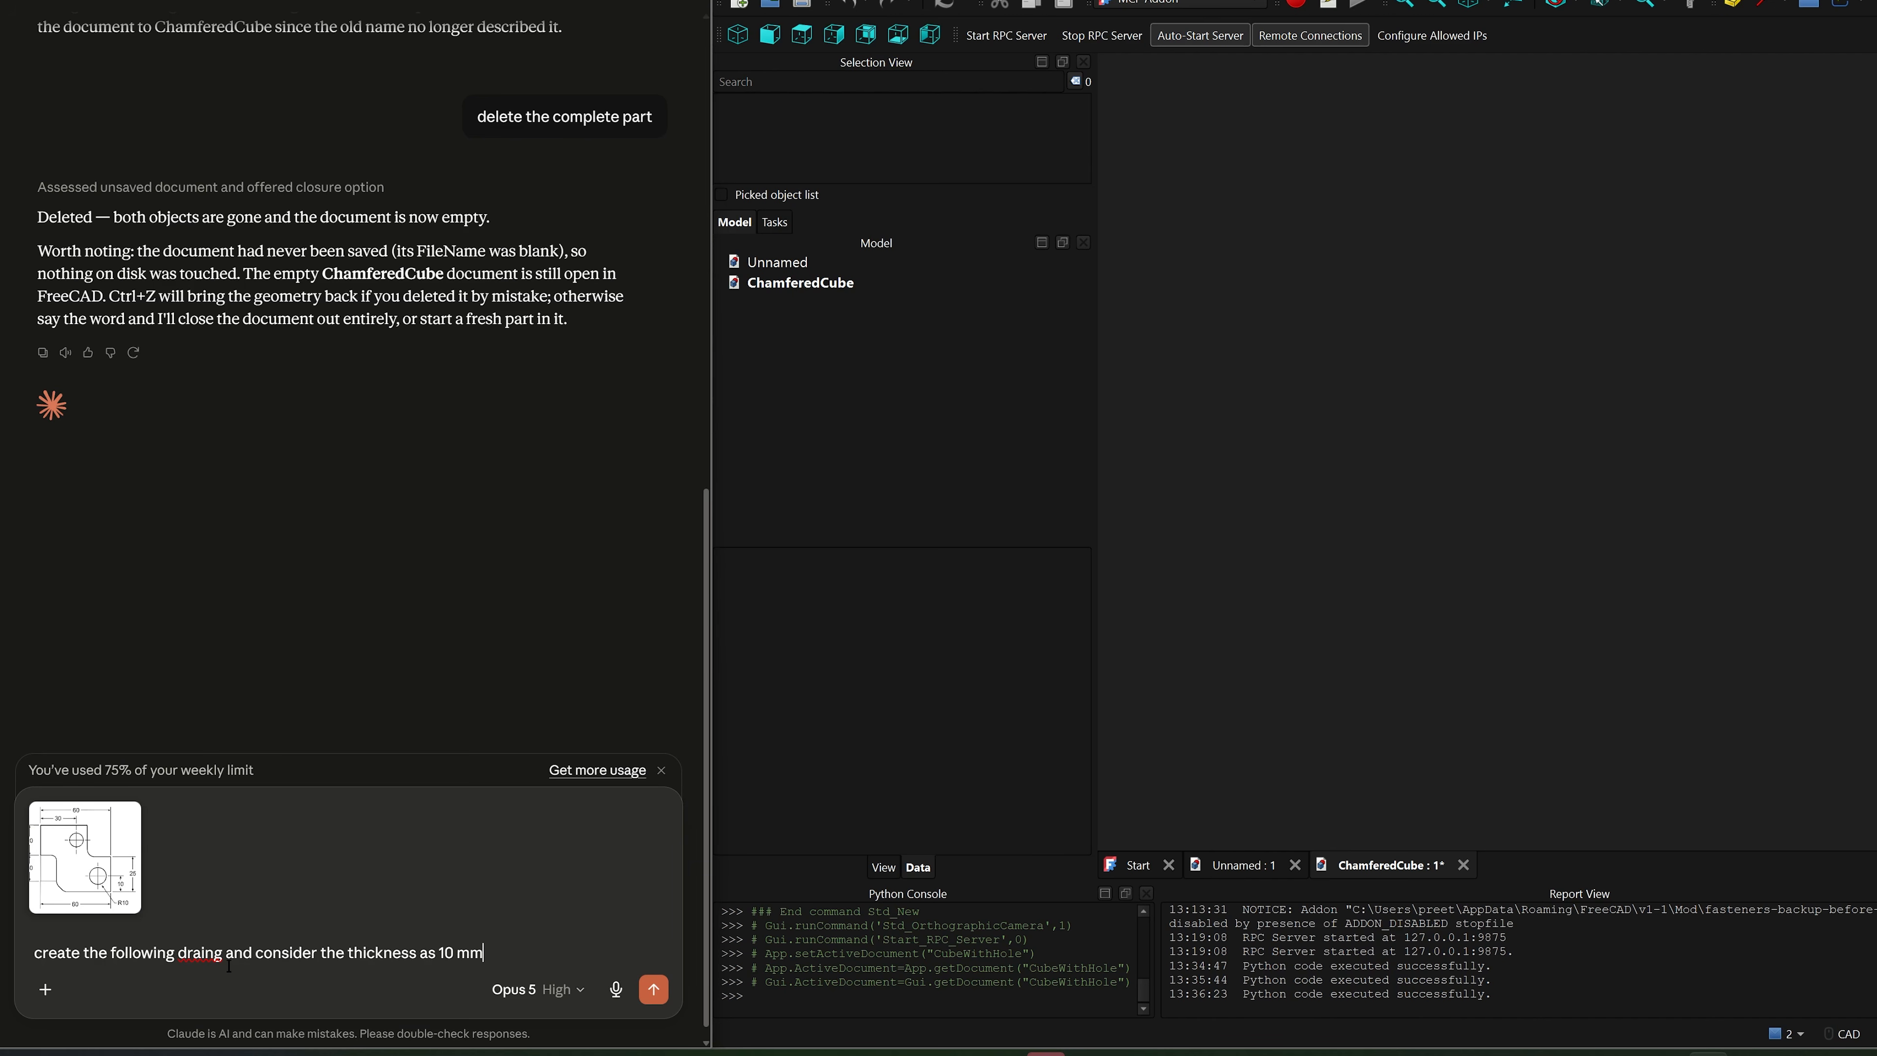
key(Return)
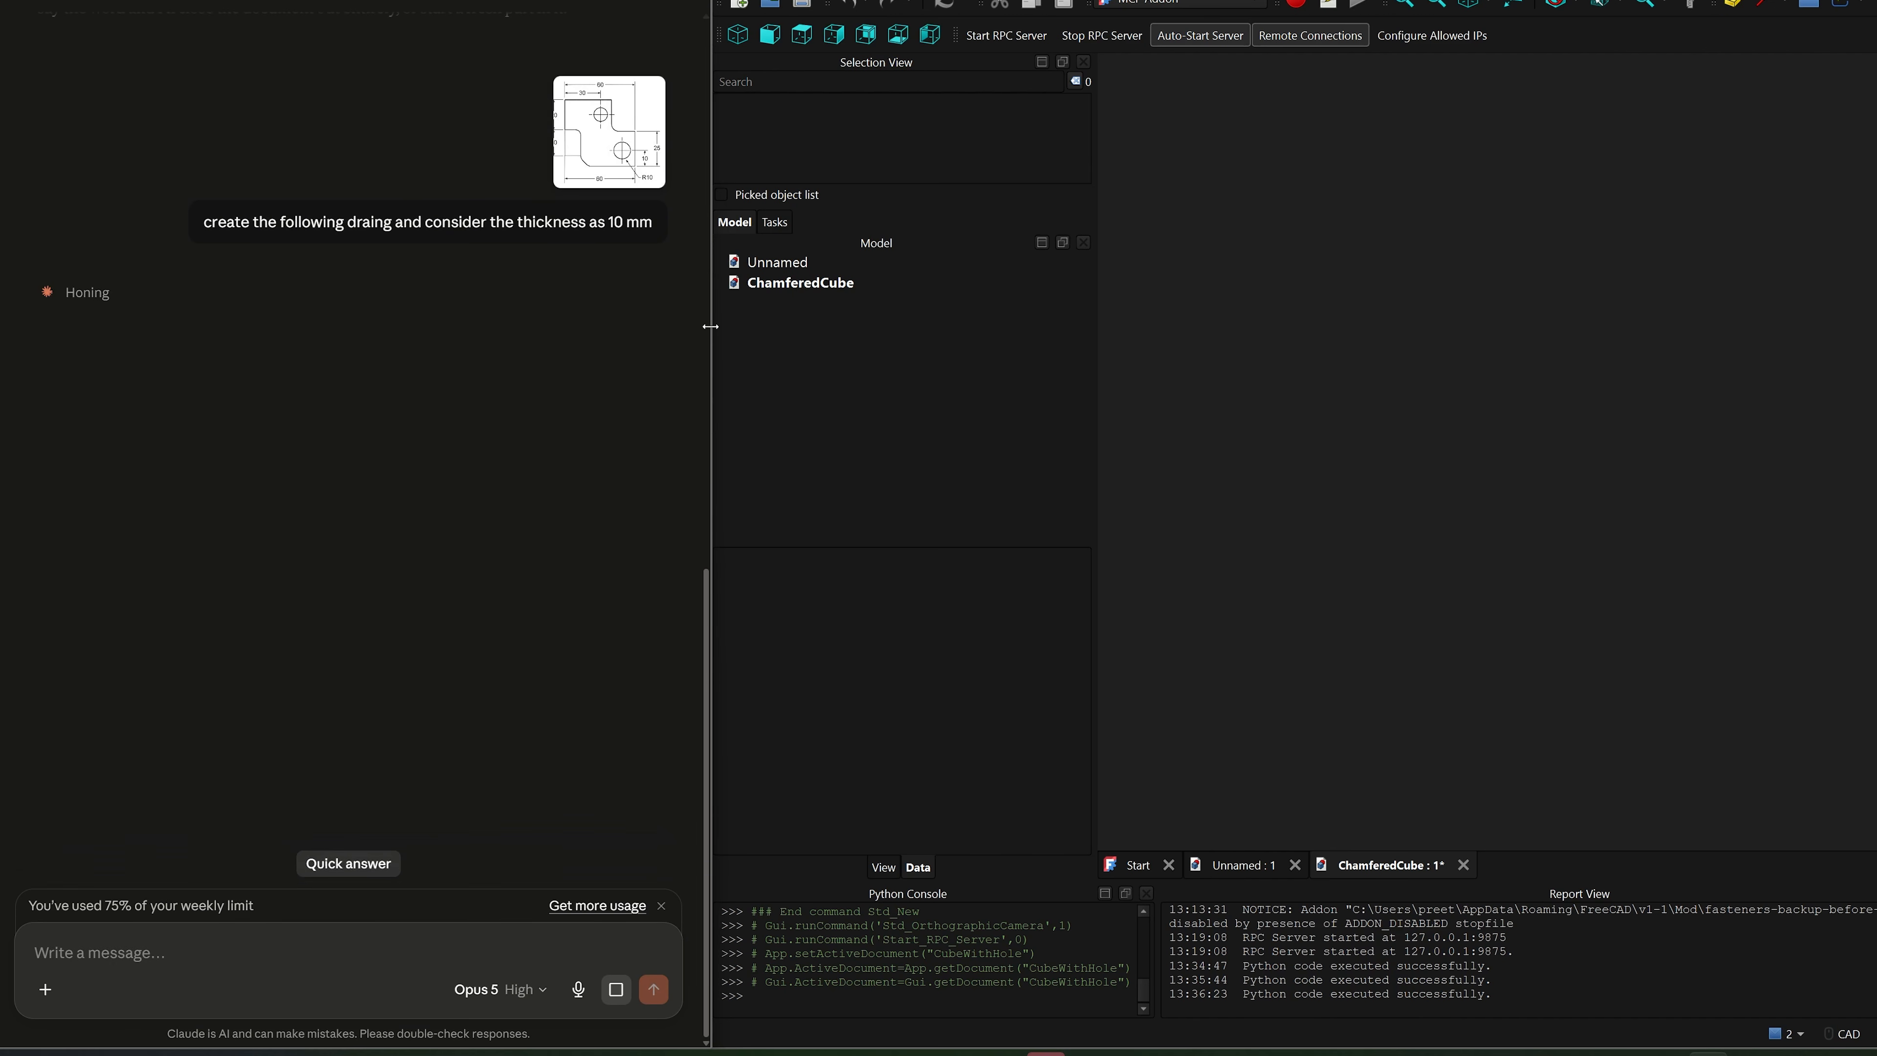
Step: Enlarge FreeCAD's 3D view by narrowing the Claude window, closing the Selection View and narrowing the Model panel
drag(710, 326, 598, 326)
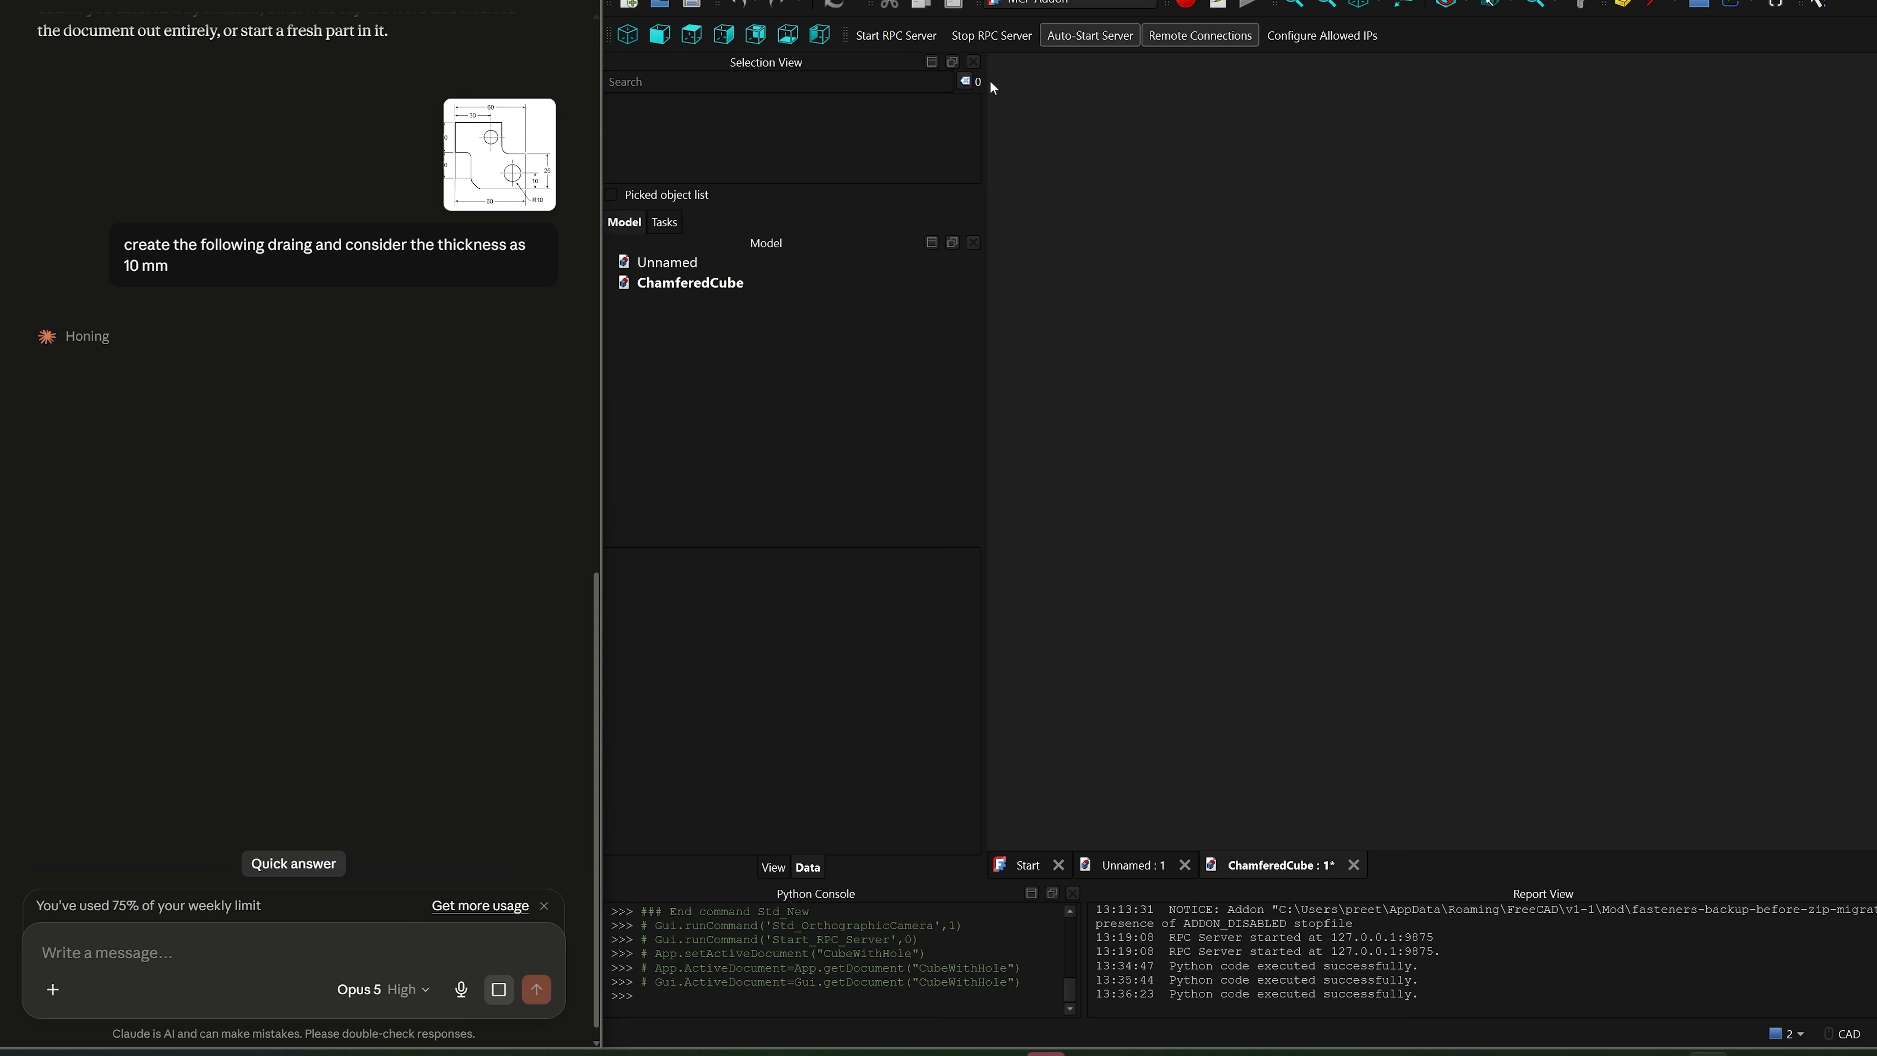
click(973, 62)
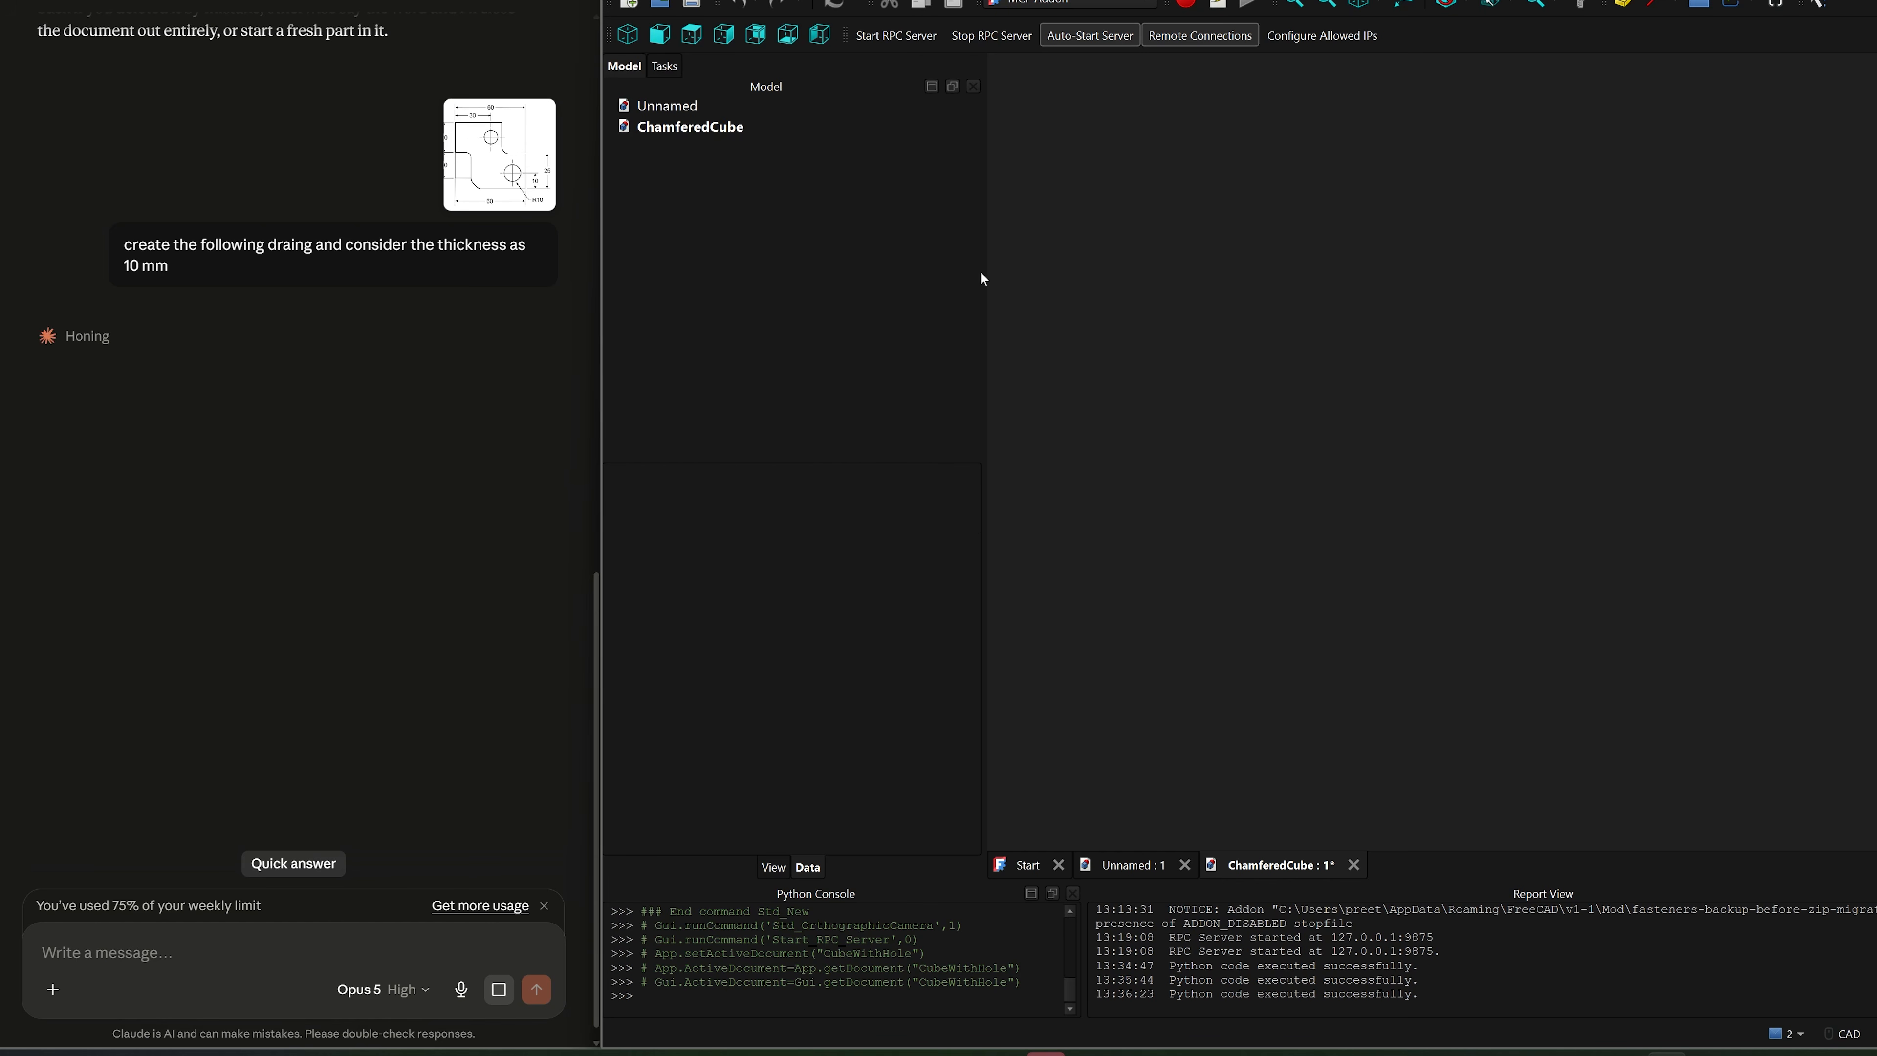
drag(984, 269, 719, 292)
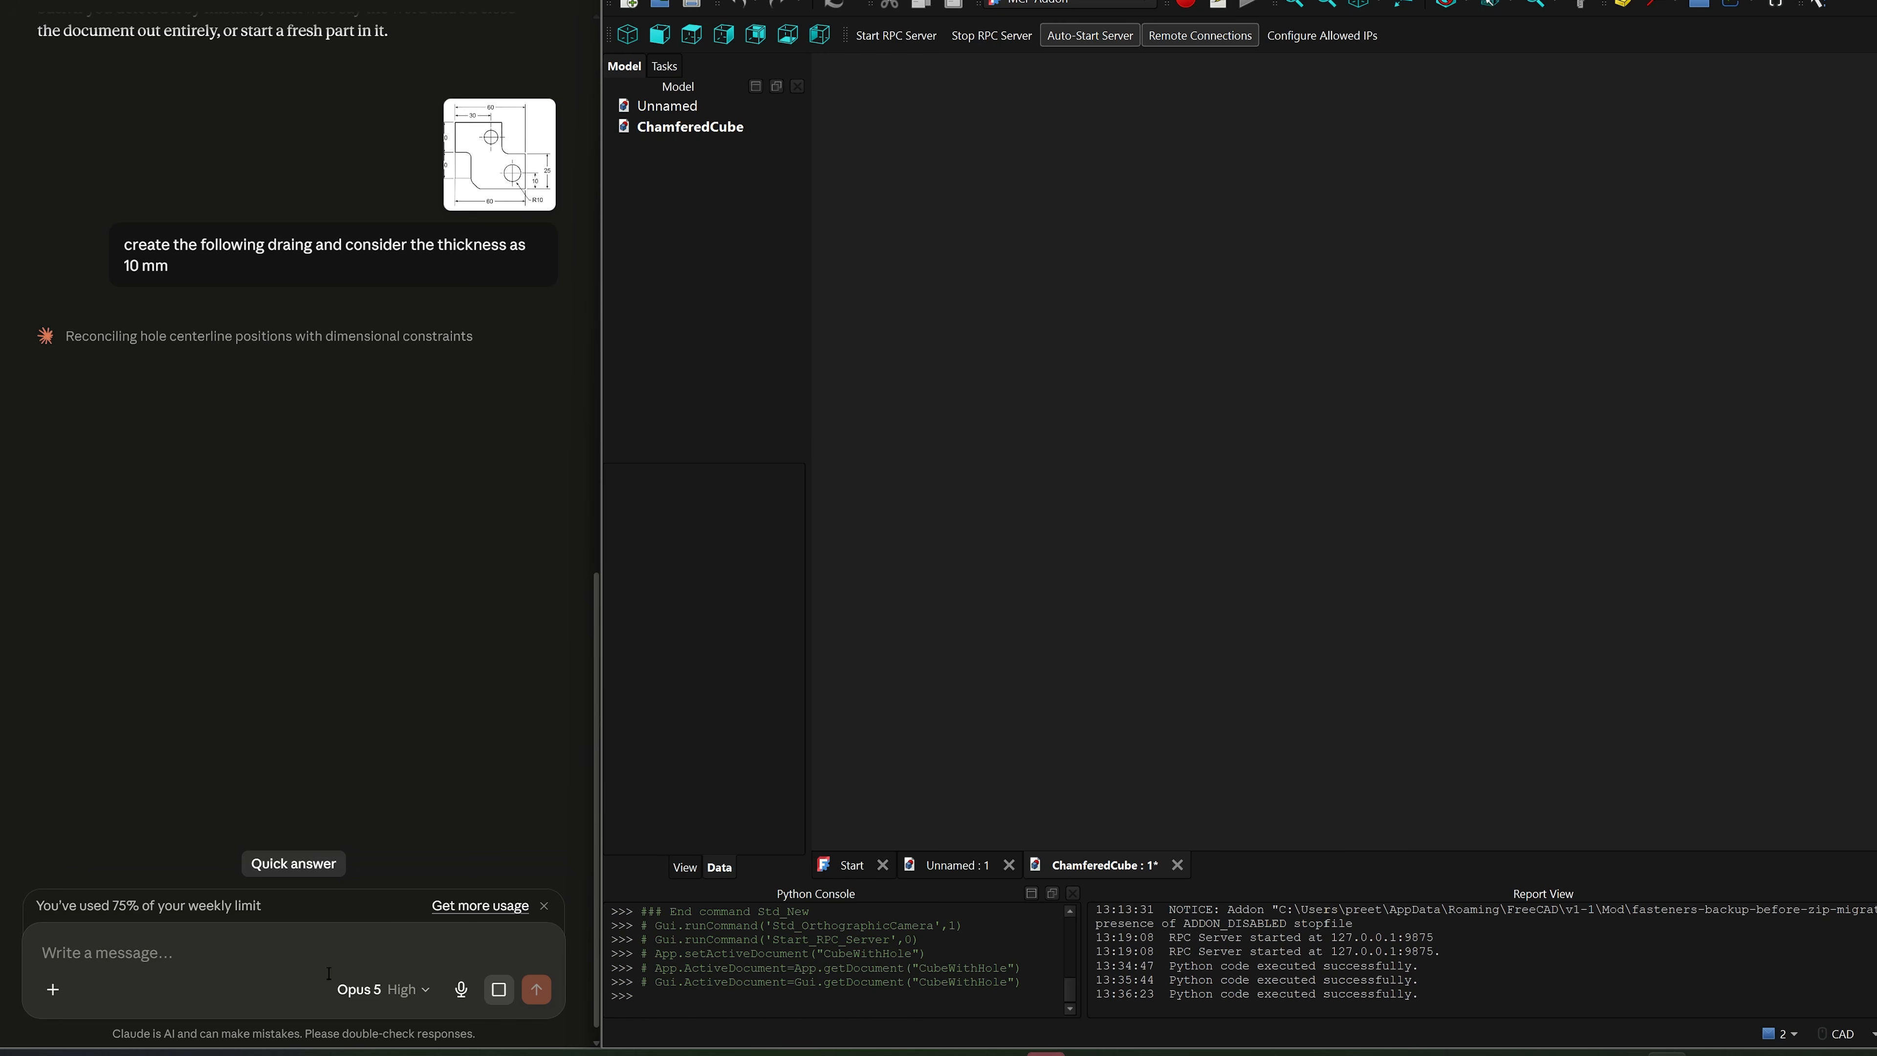
click(391, 988)
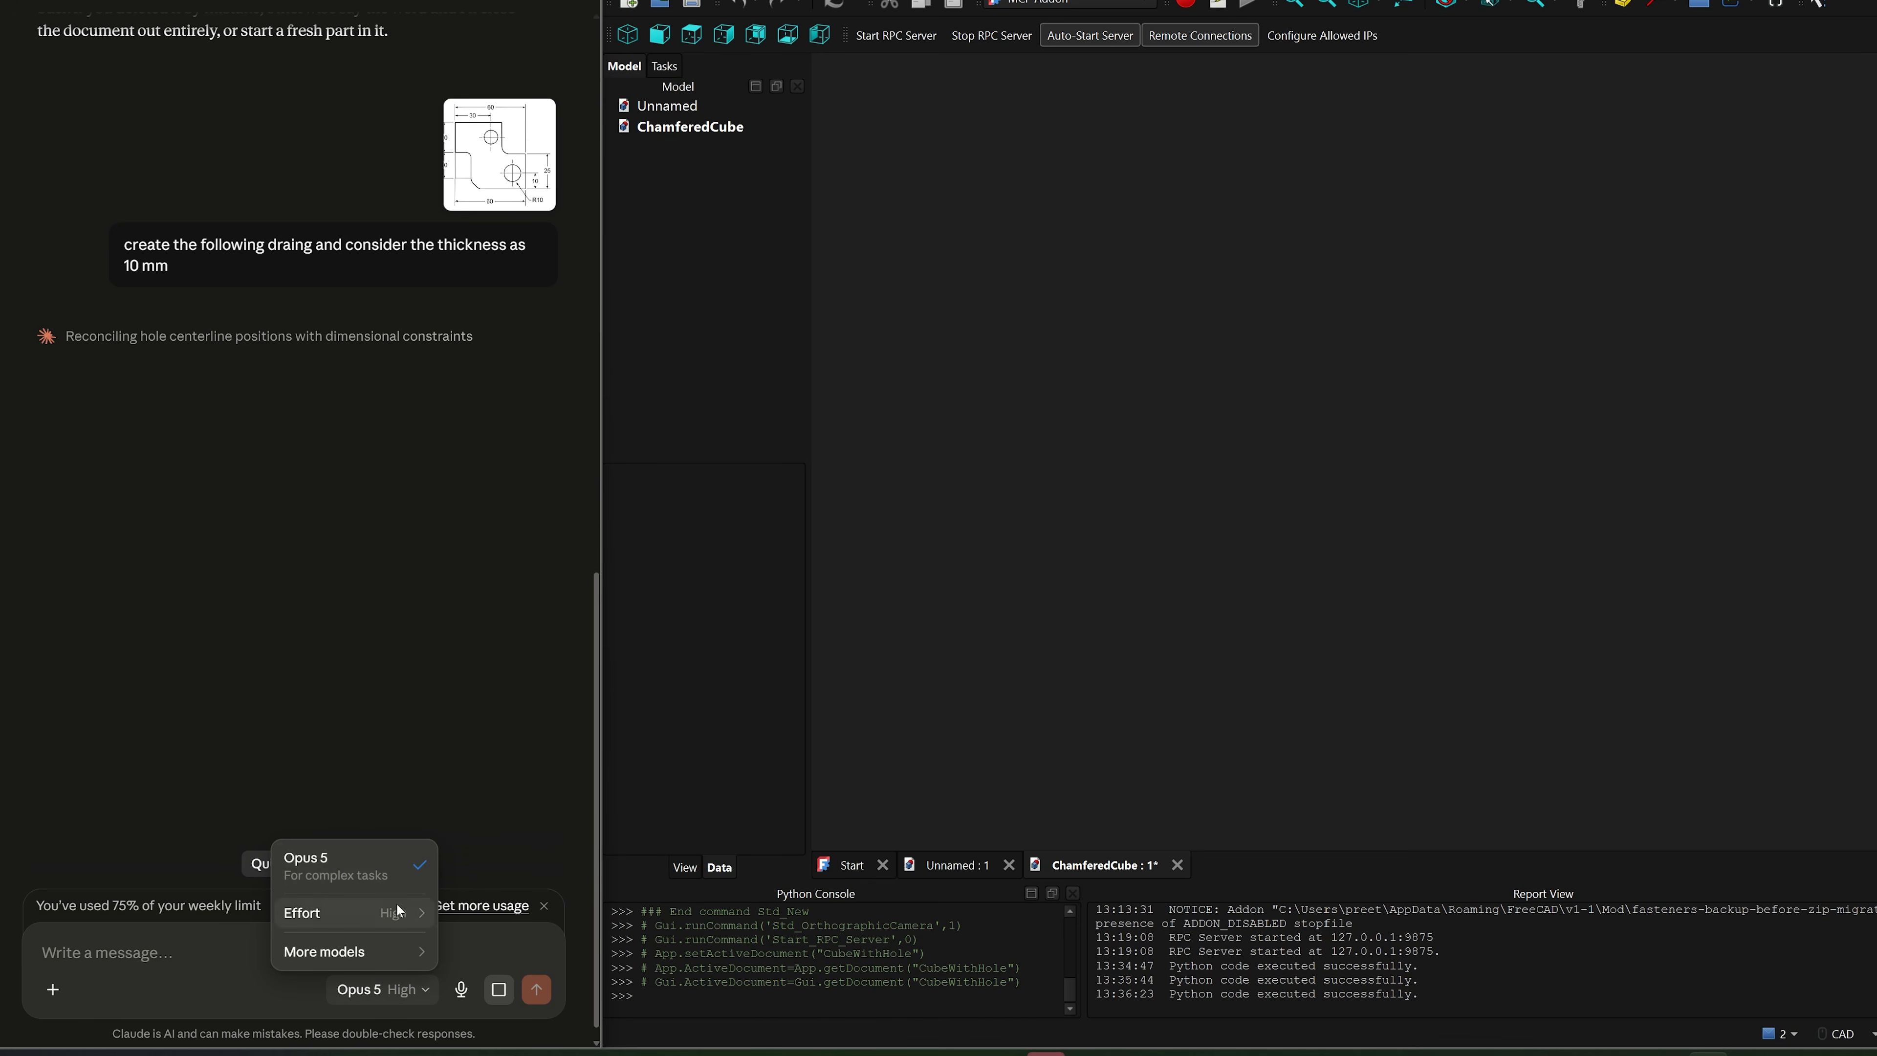
mouse_move(368, 954)
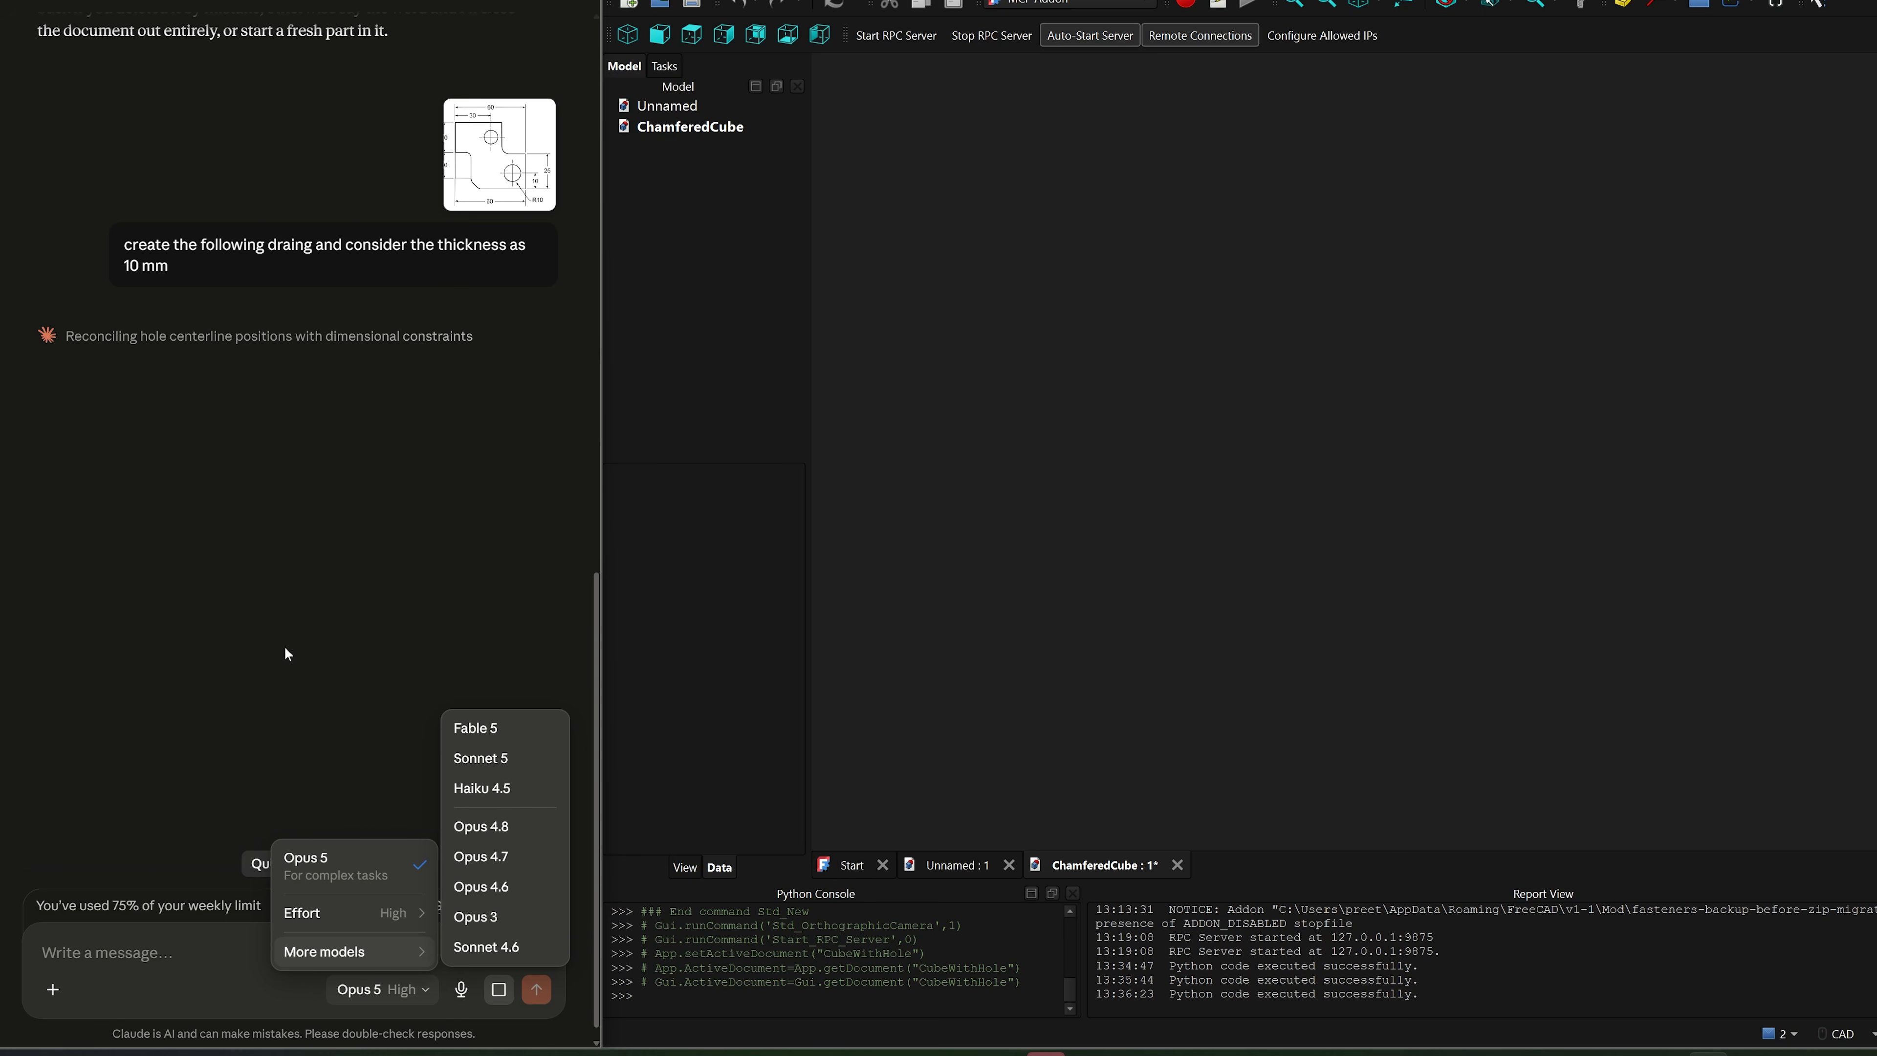
click(358, 435)
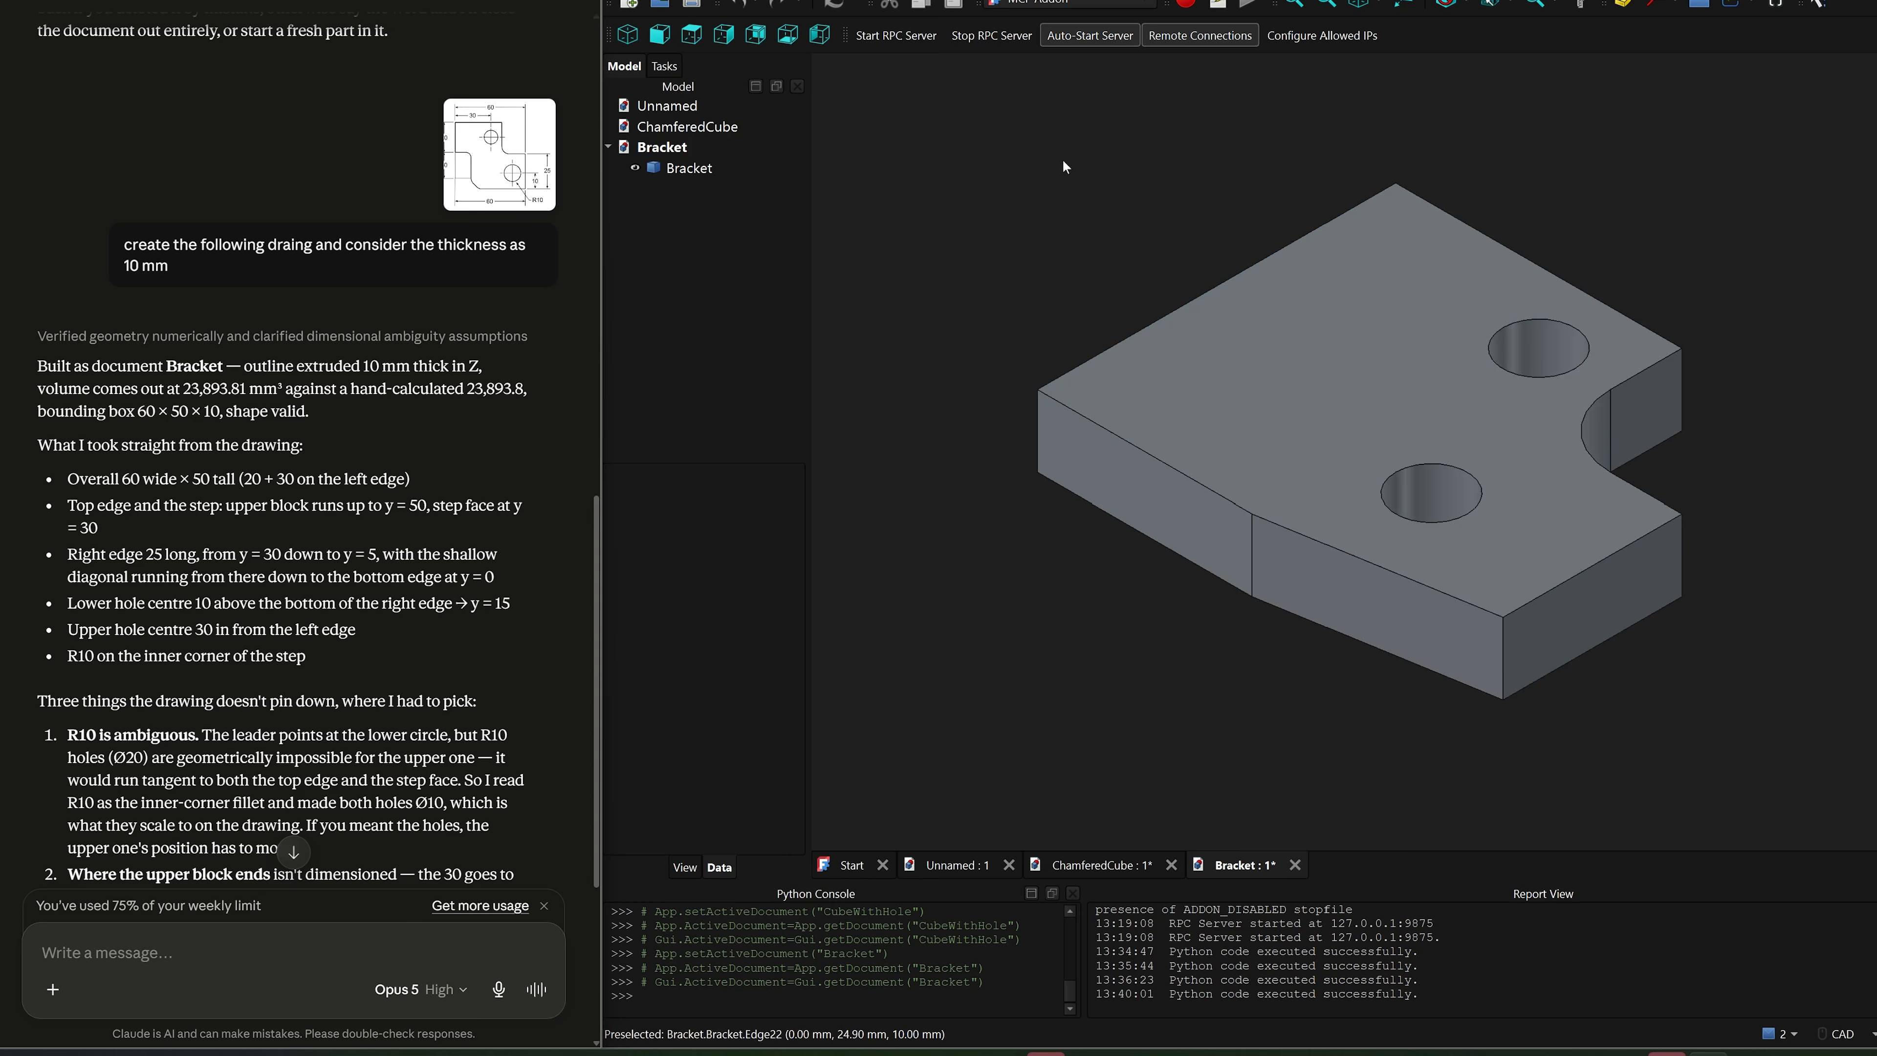
Step: Inspect the generated bracket and compare it with Claude's description and the attached drawing in the chat
scroll(1009, 248, up, 3)
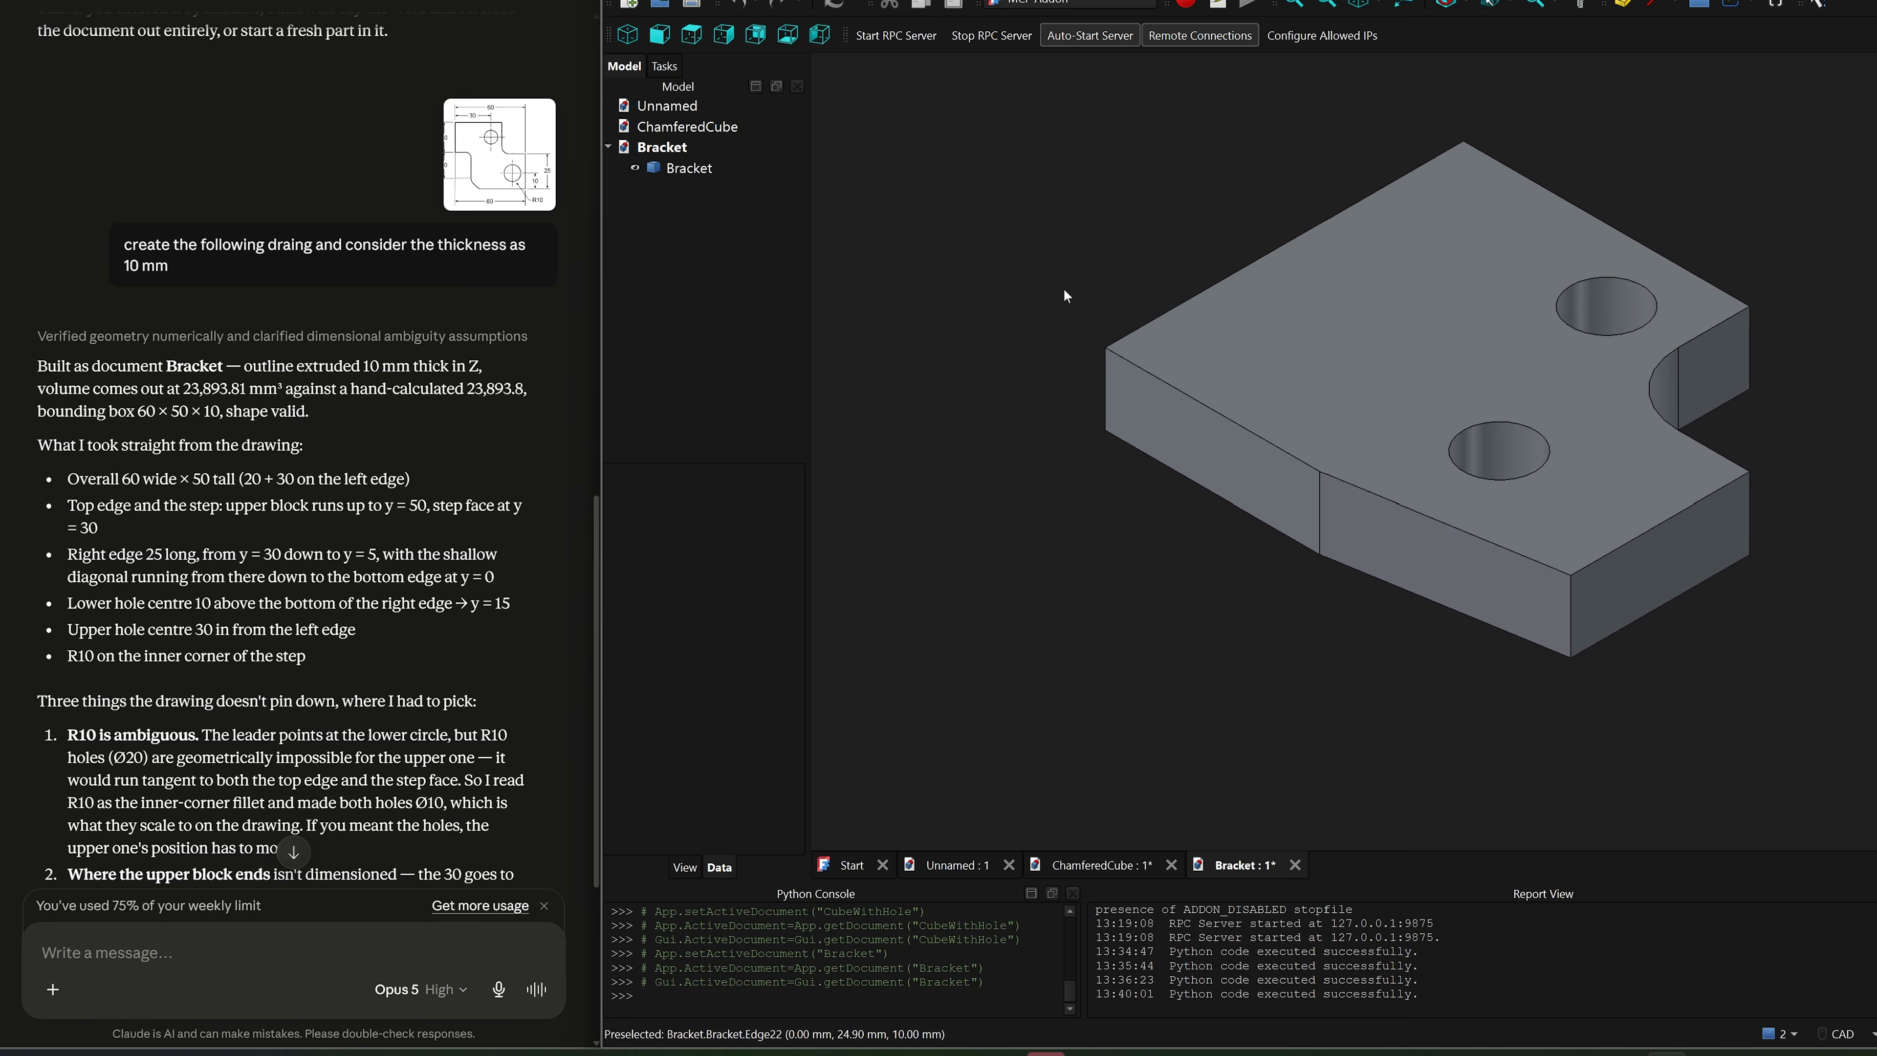
scroll(1146, 386, up, 3)
scroll(1147, 386, down, 5)
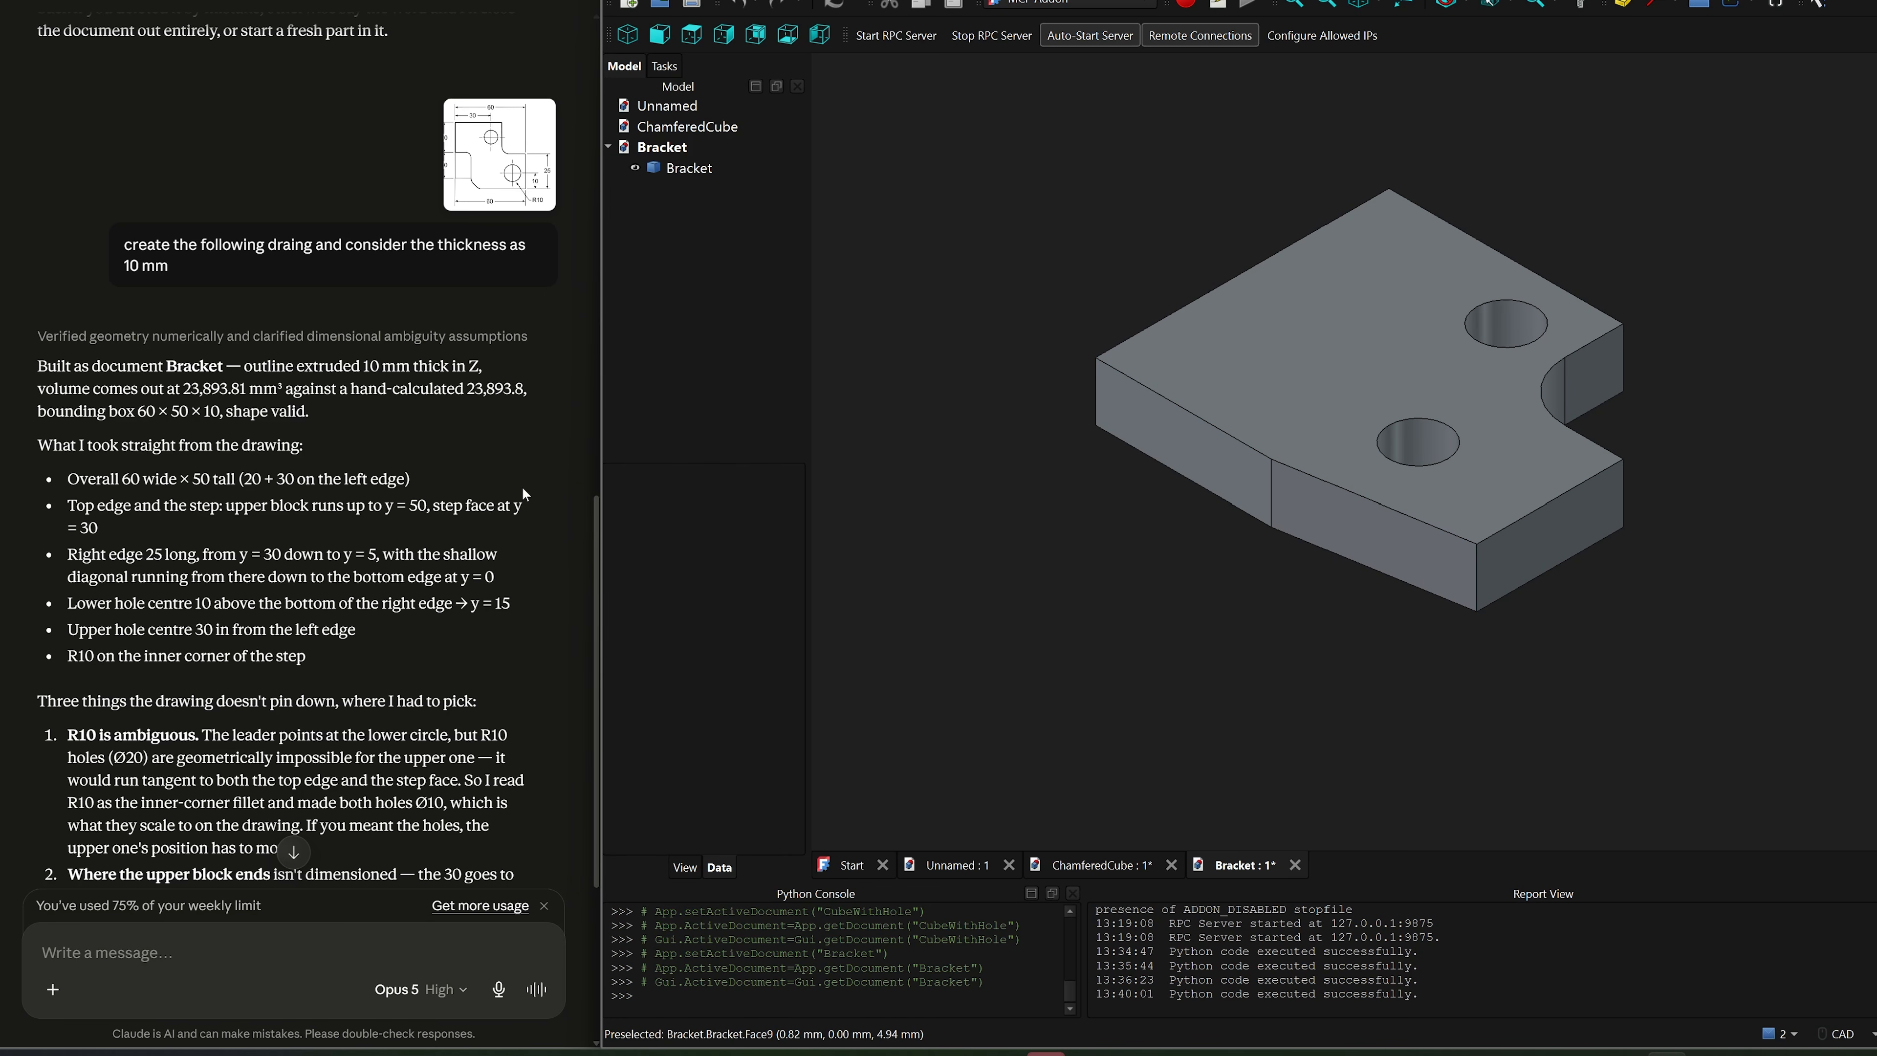
scroll(524, 473, down, 5)
scroll(521, 414, up, 8)
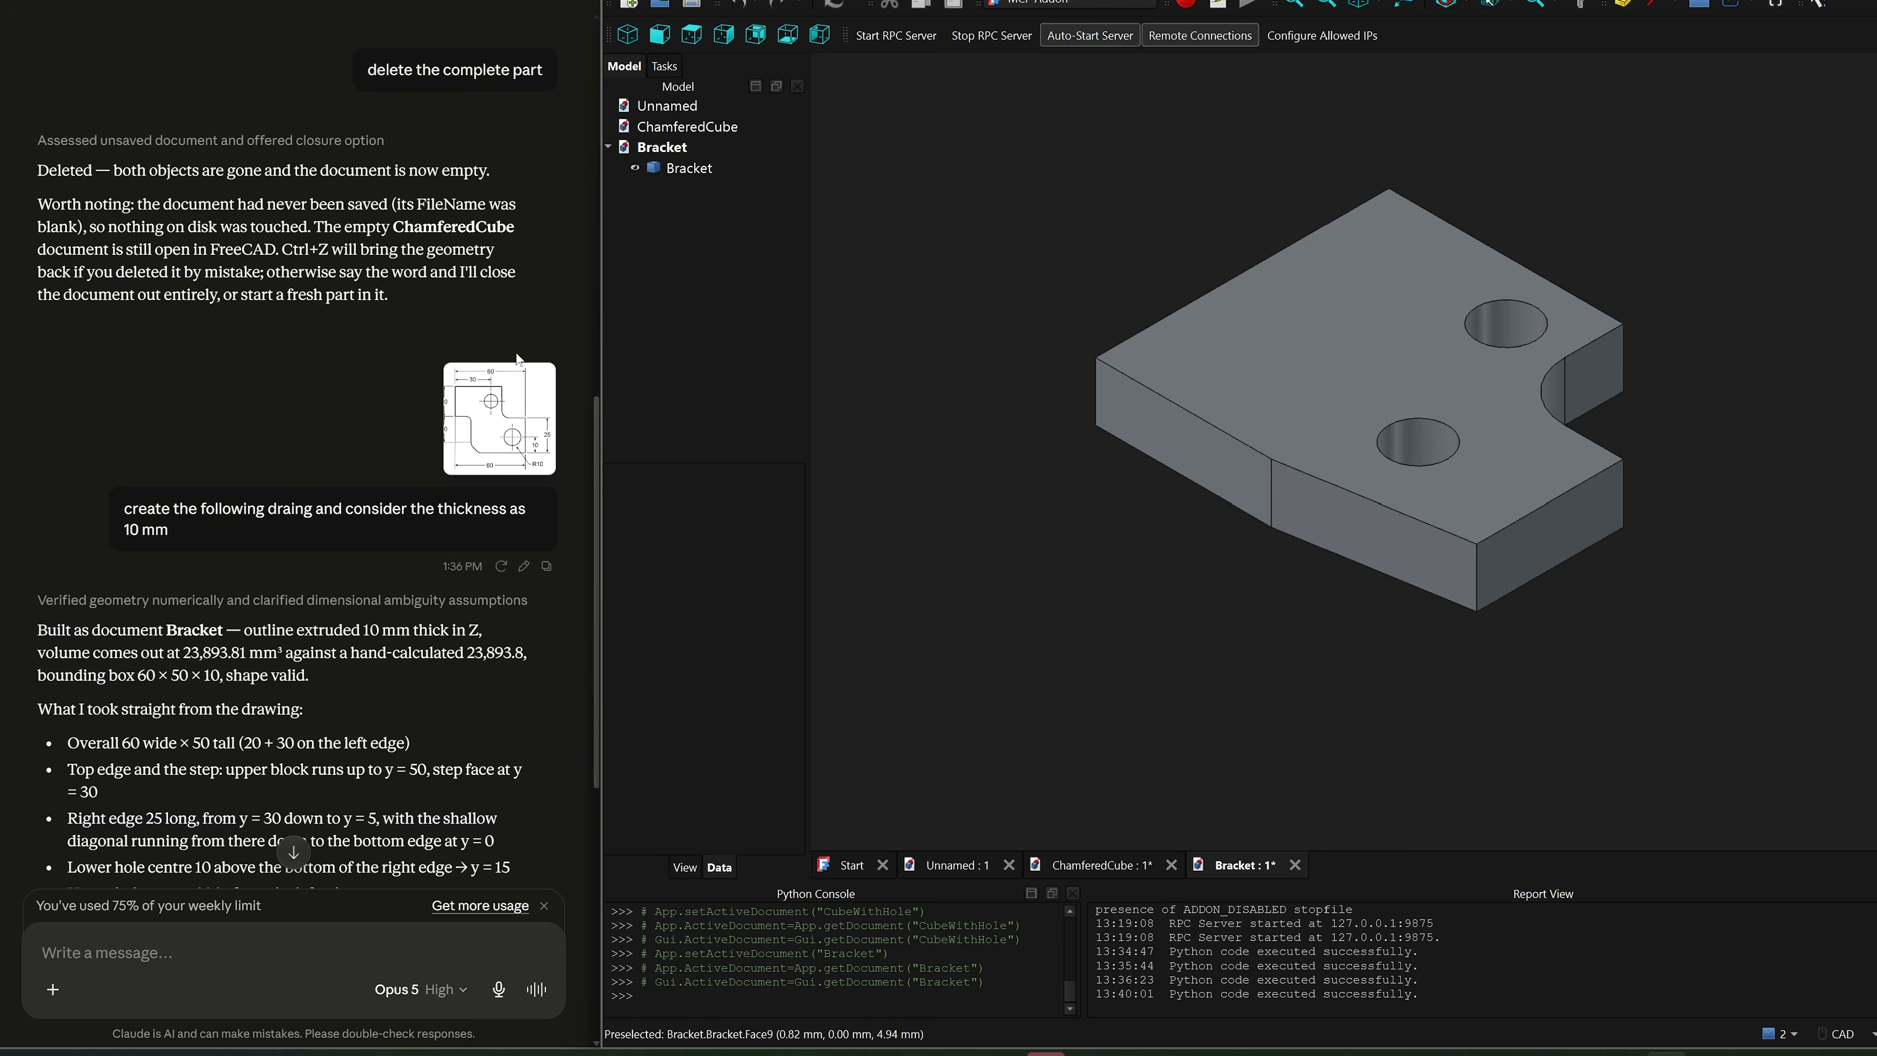
click(502, 412)
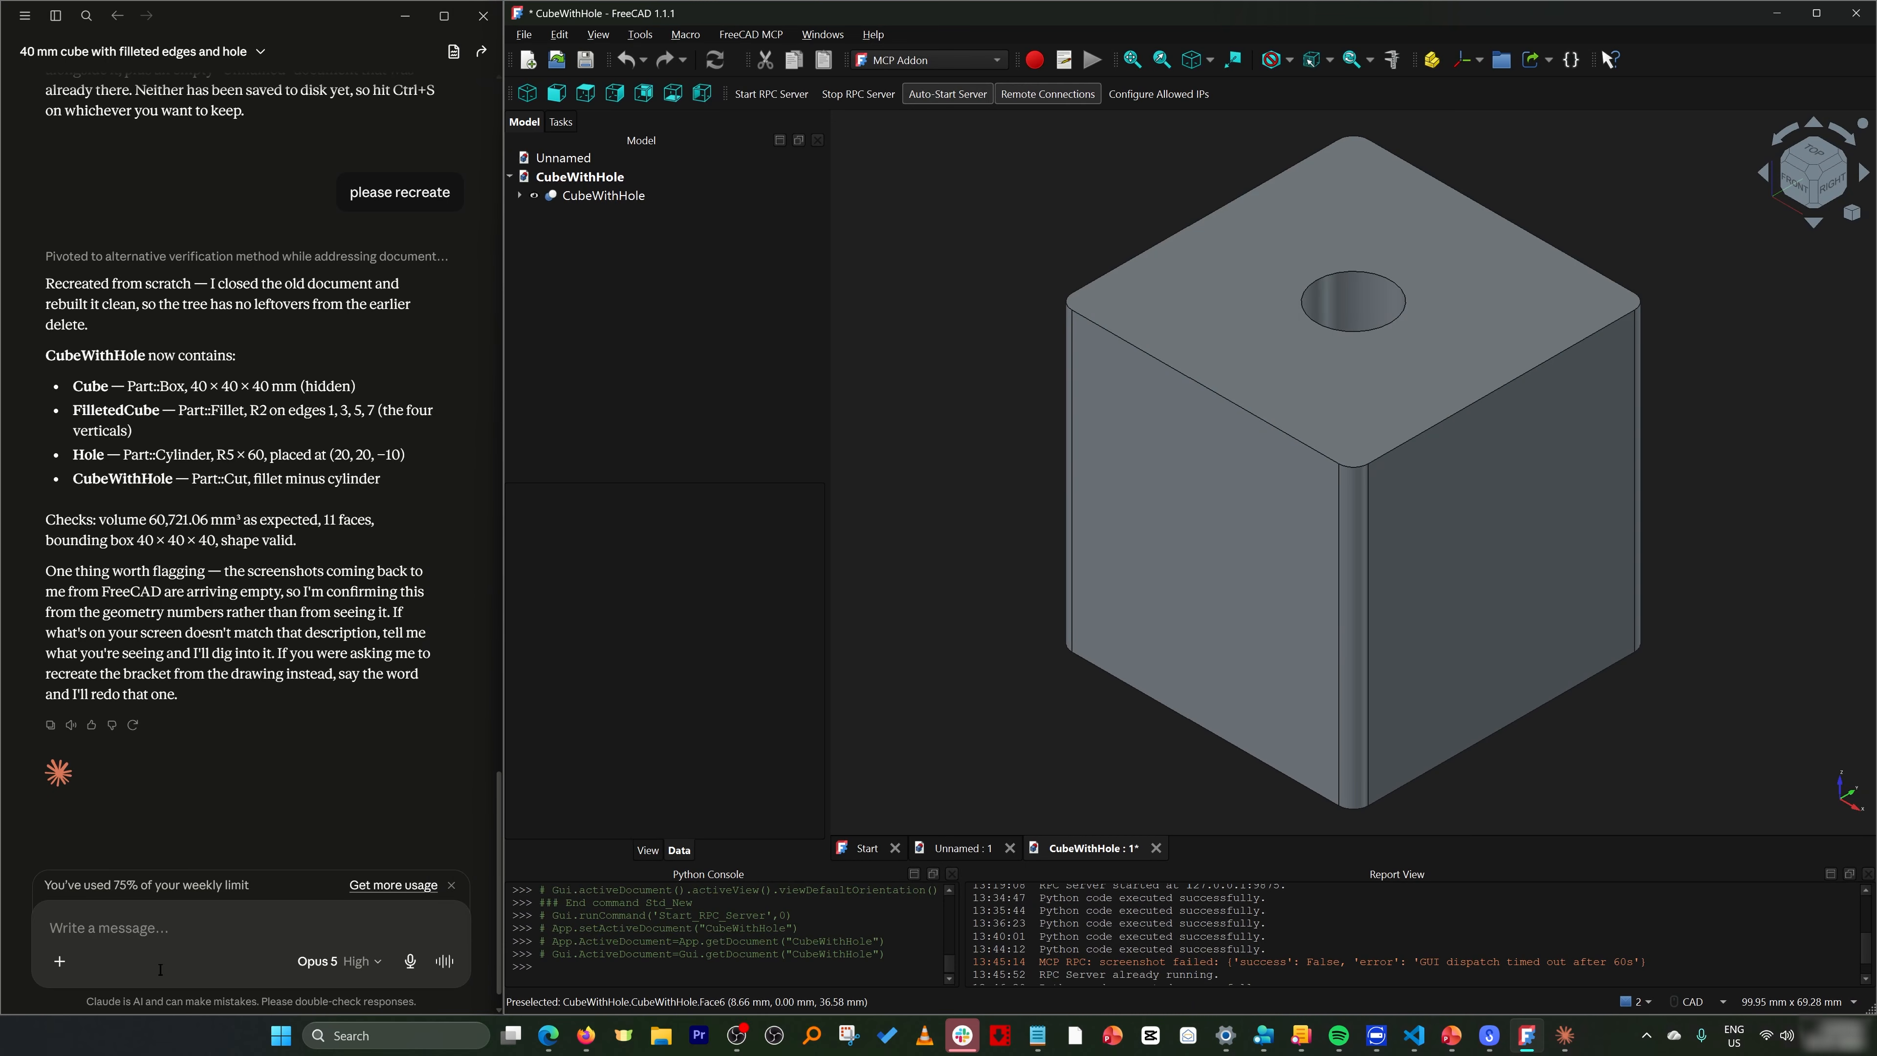
click(336, 960)
click(311, 791)
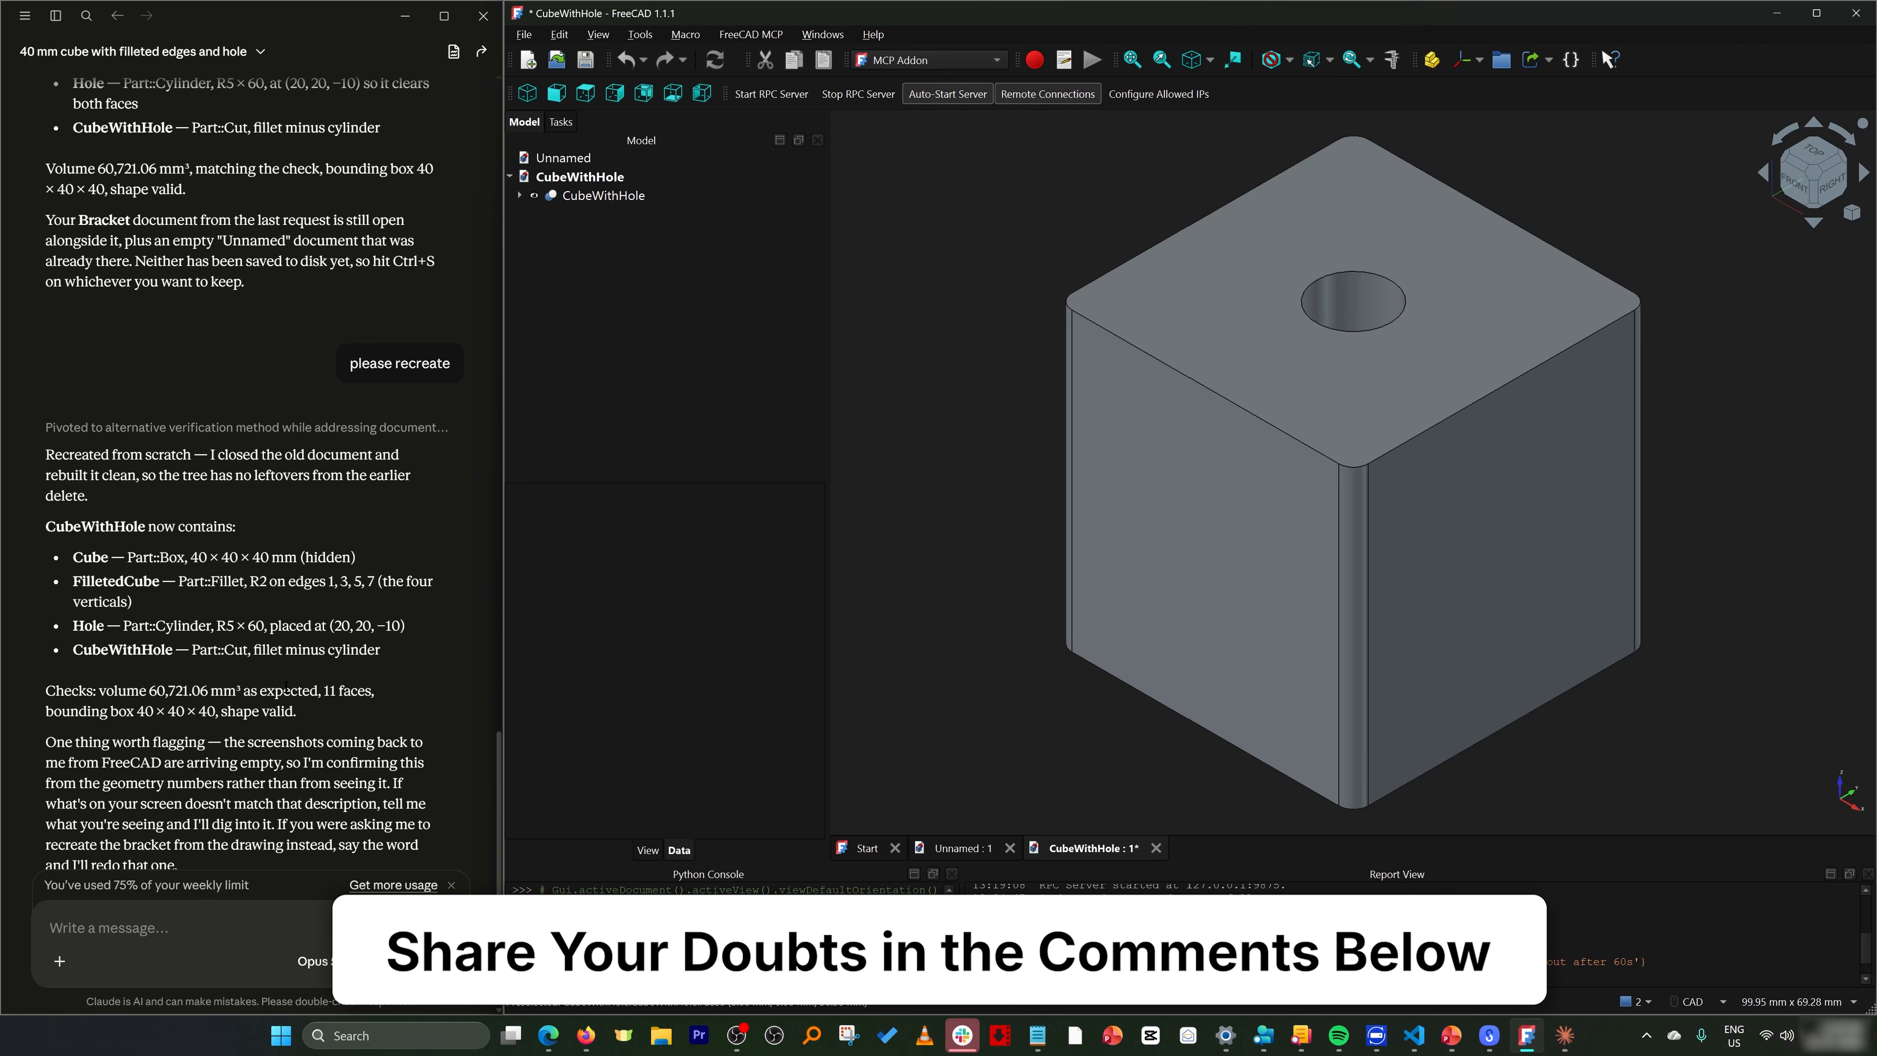
scroll(260, 848, down, 2)
scroll(260, 850, down, 2)
click(314, 960)
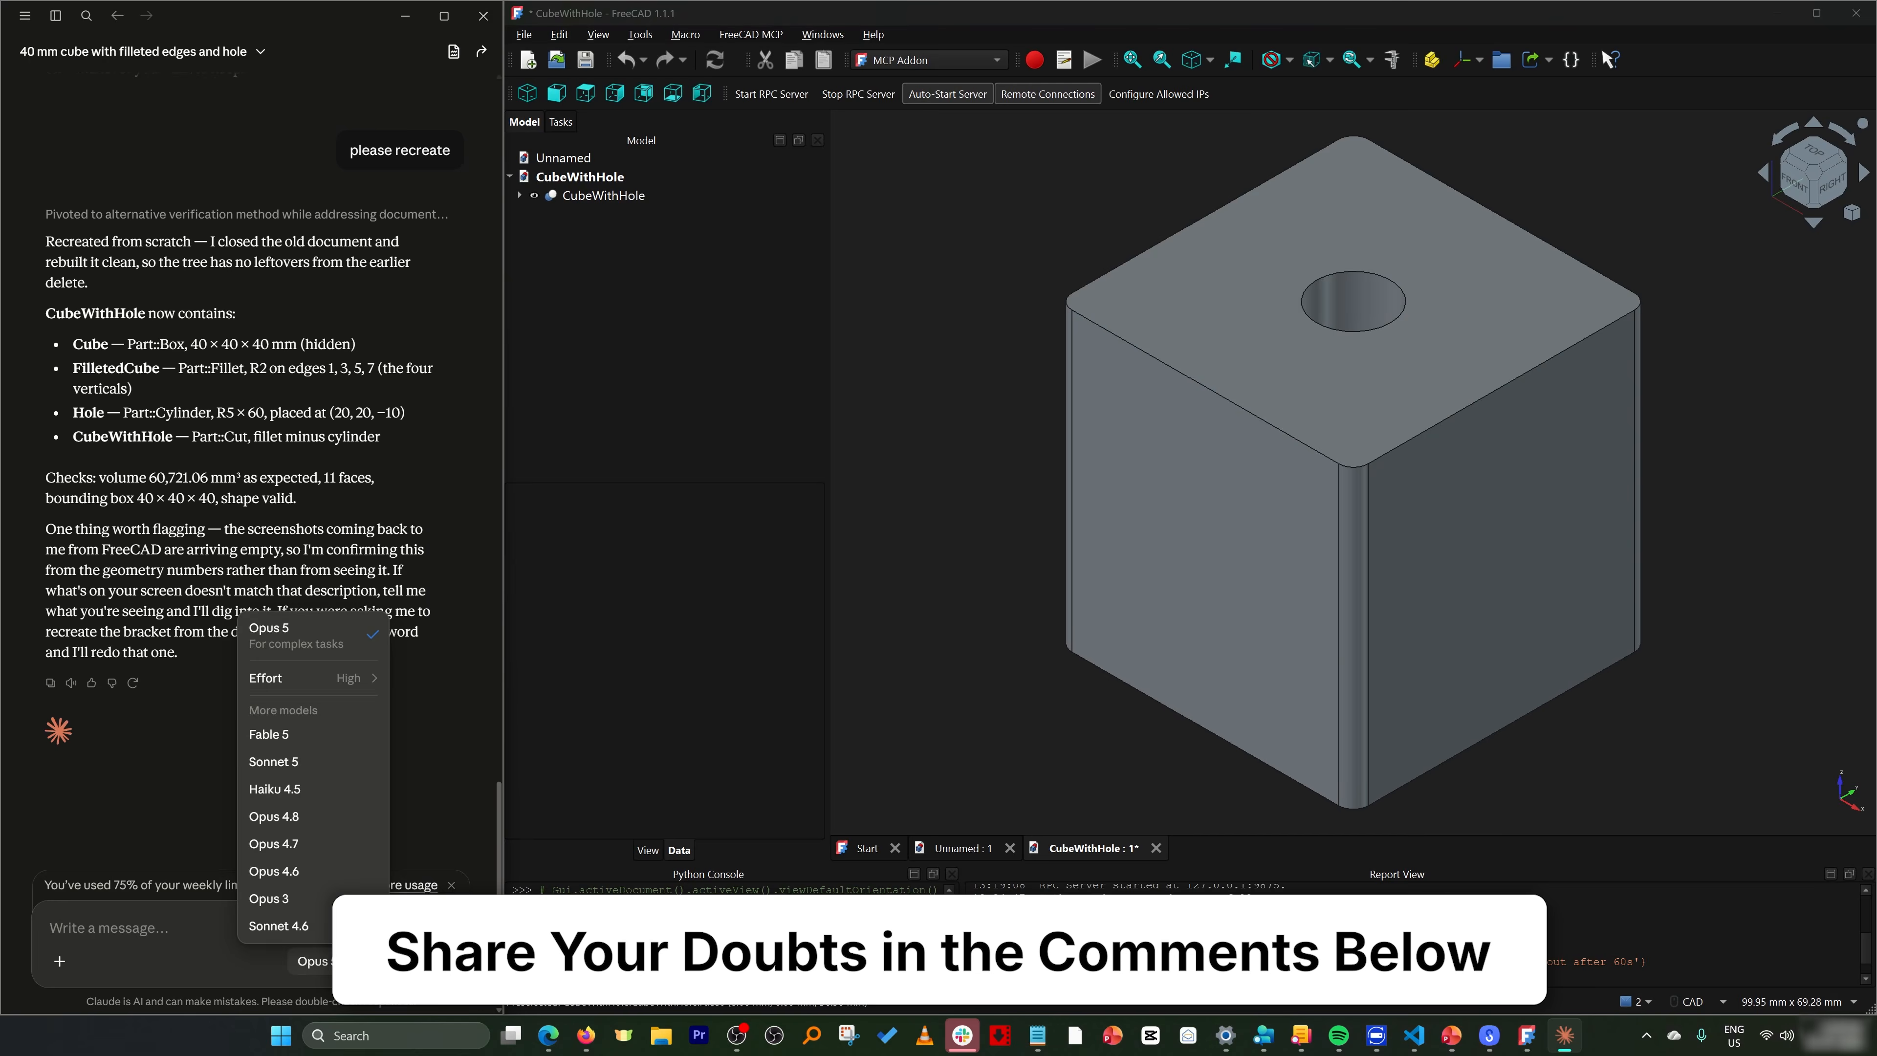